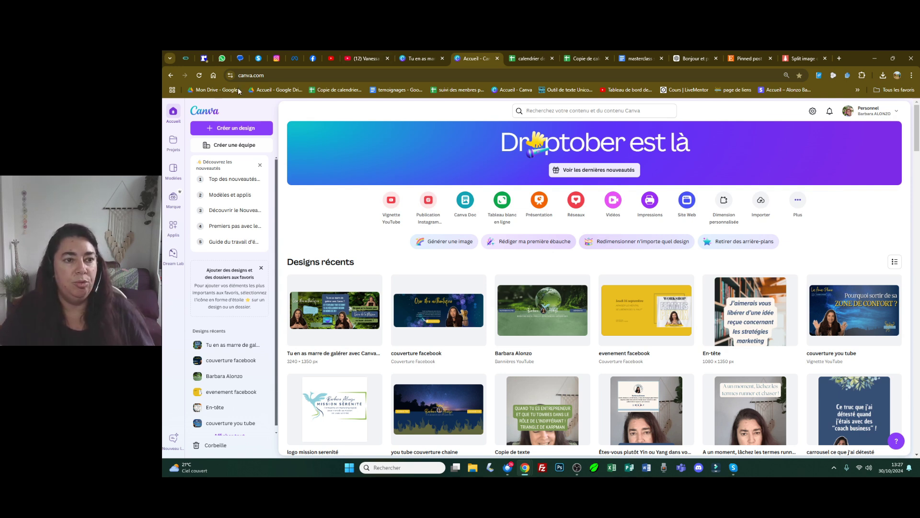
Switch to Instagram and examine how the yellow banner spans the top row of three posts in the profile grid
click(276, 59)
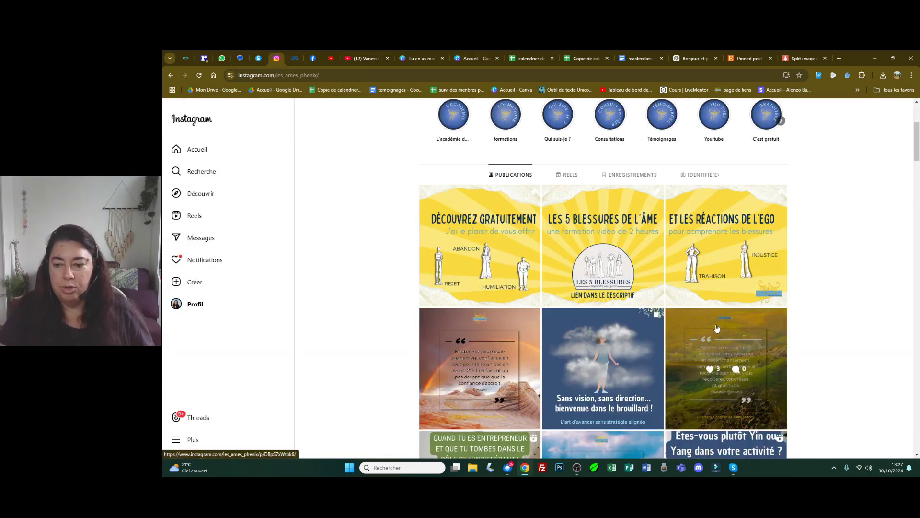
scroll(835, 297, up, 3)
scroll(835, 298, down, 2)
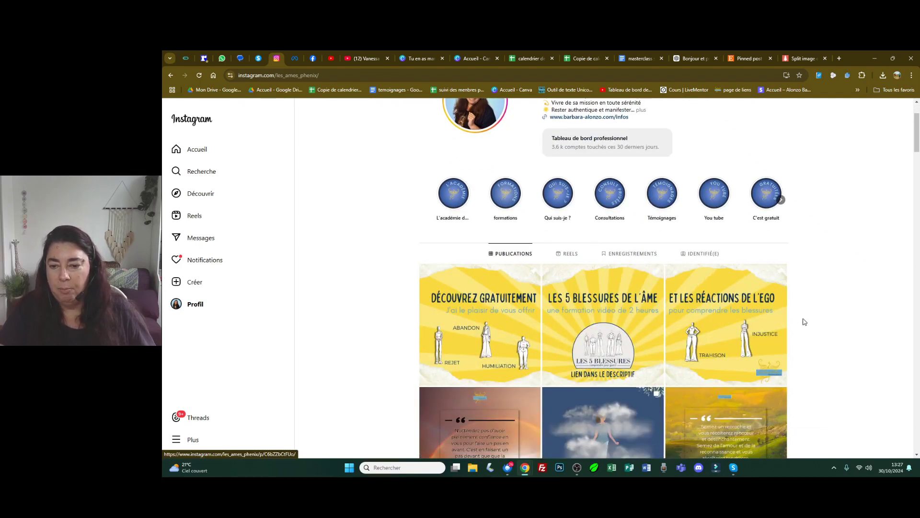
scroll(801, 318, down, 1)
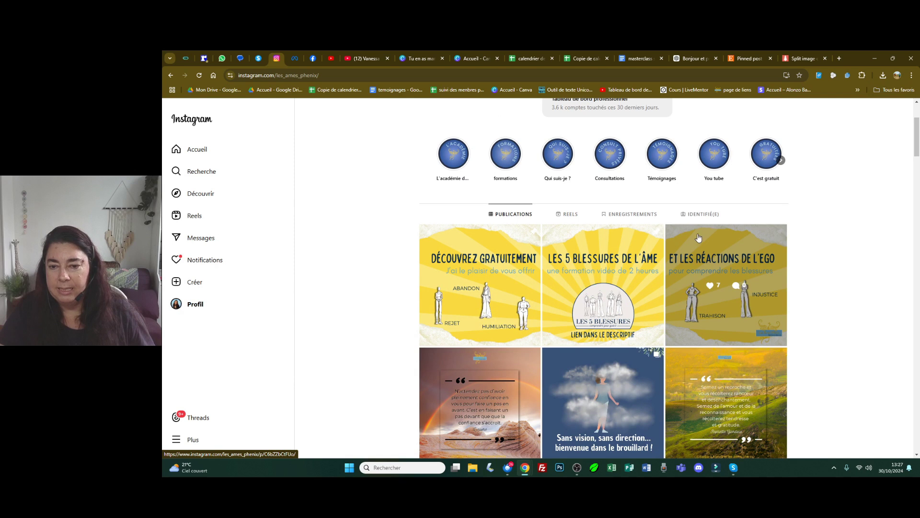
mouse_move(789, 247)
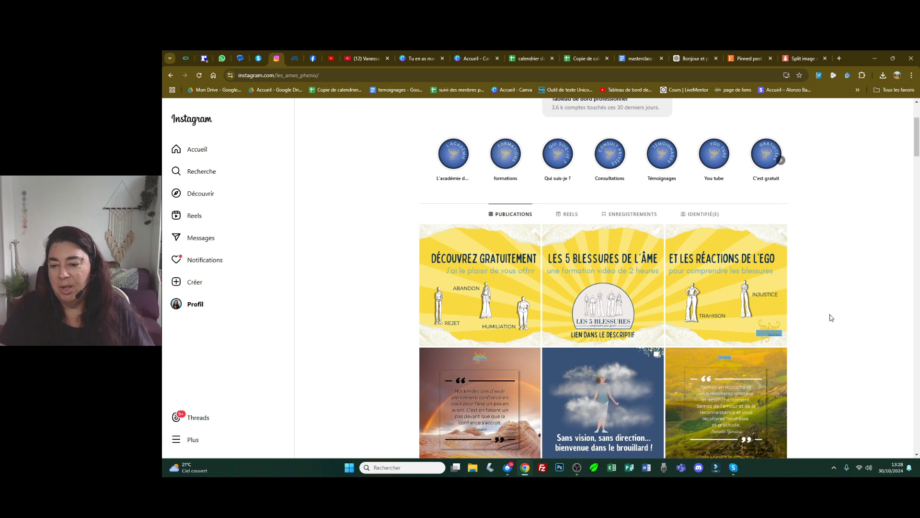
Switch to Canva and create a blank custom-size design 3240 px wide and 1350 px high
click(468, 58)
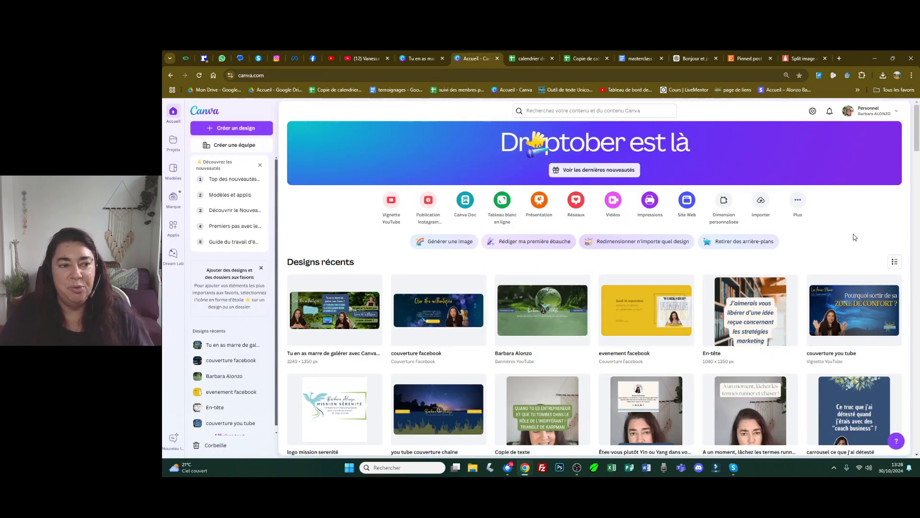
click(723, 201)
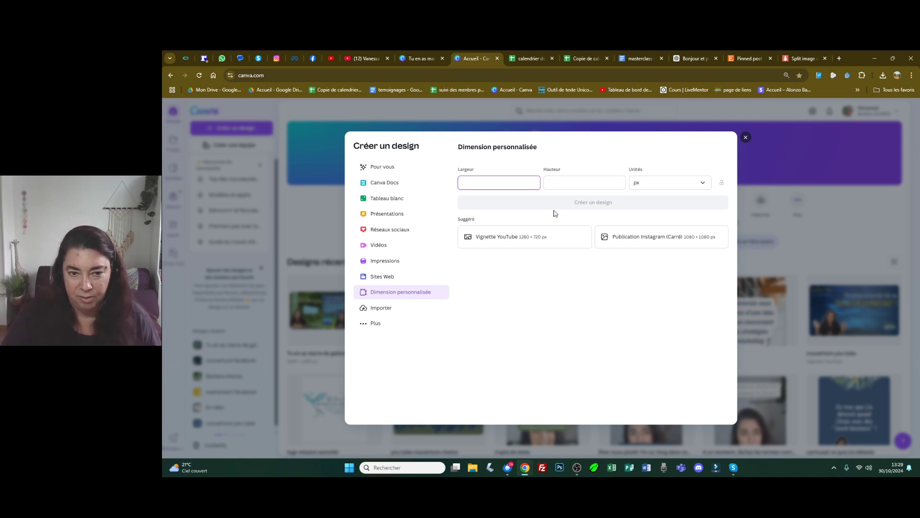
text(3240)
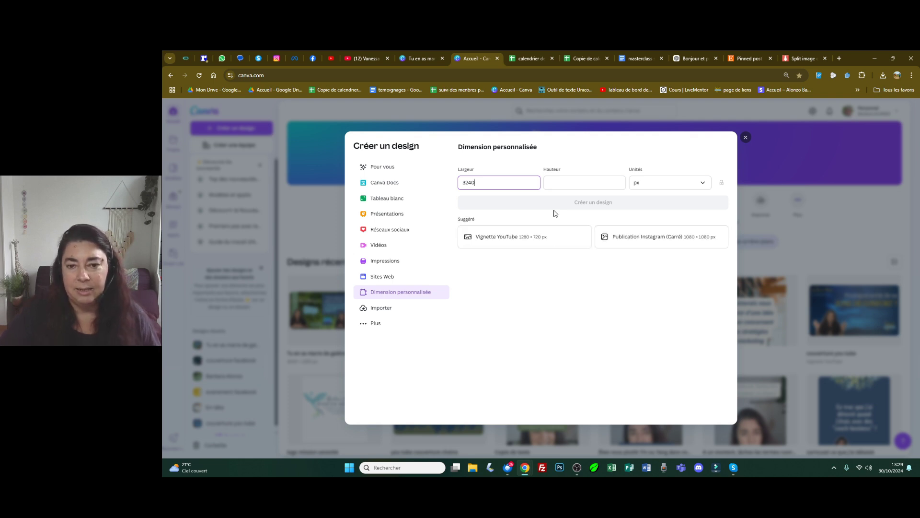
click(583, 179)
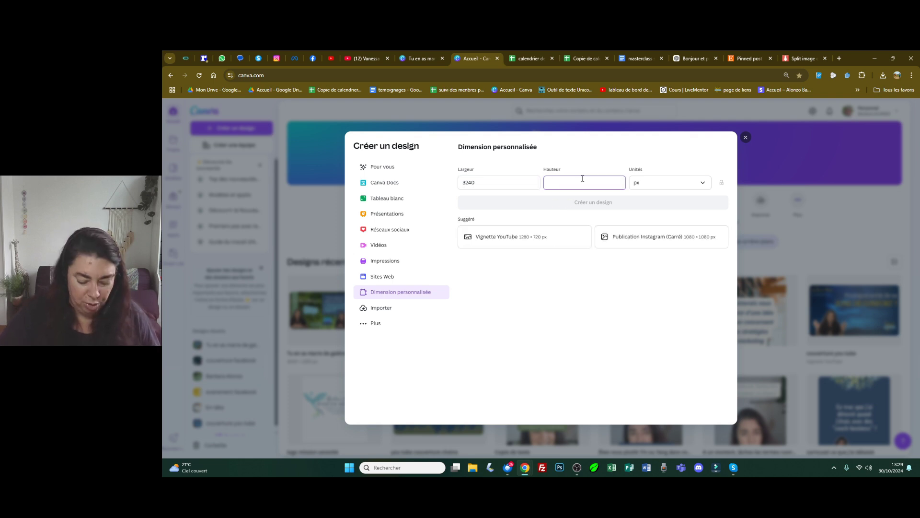
text(1350)
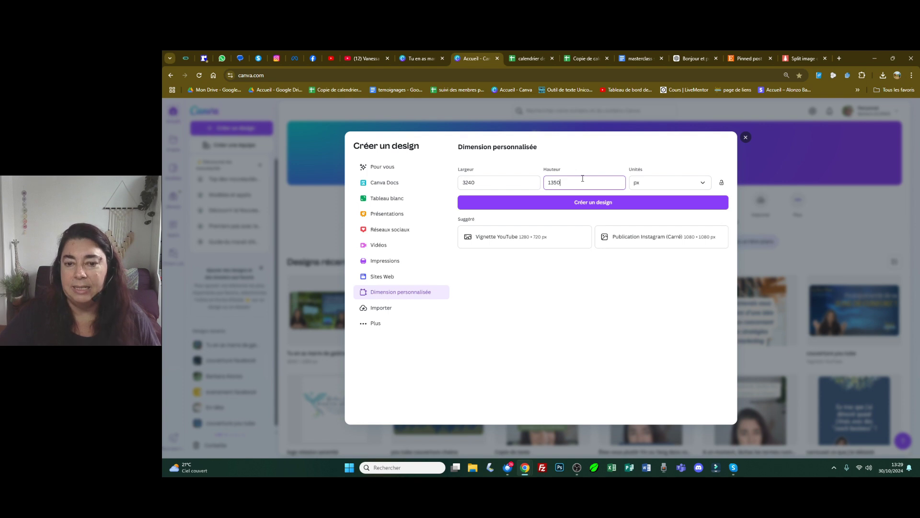
click(581, 202)
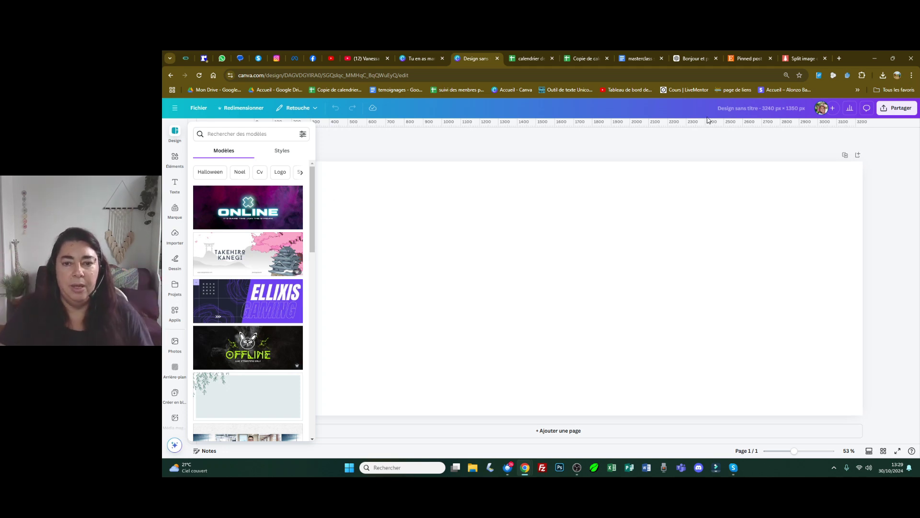
Place two vertical guides at about 1080 px and 2160 px to divide the page into three equal columns
click(343, 142)
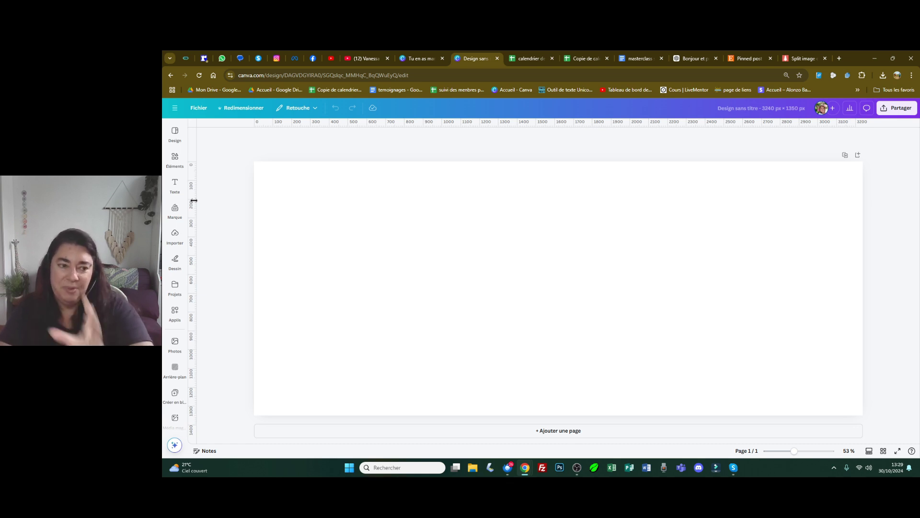
drag(194, 201, 457, 202)
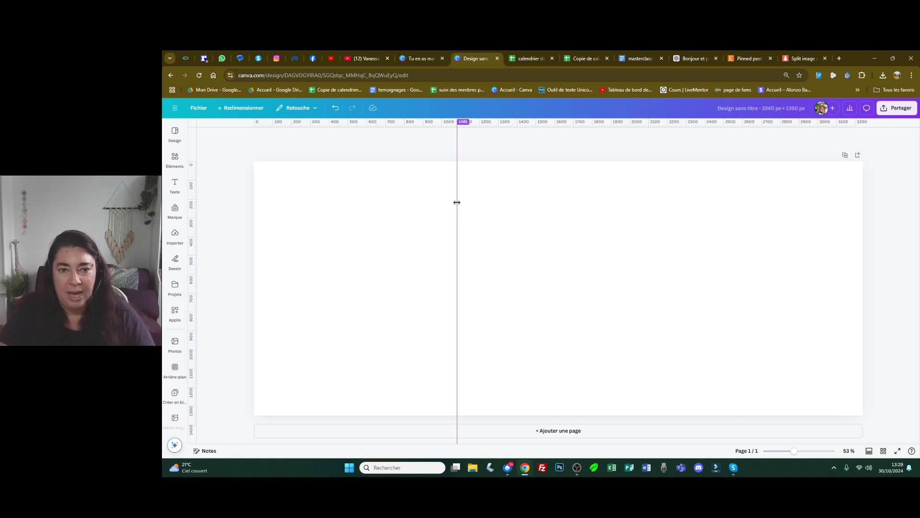
drag(457, 202, 457, 202)
drag(192, 176, 660, 187)
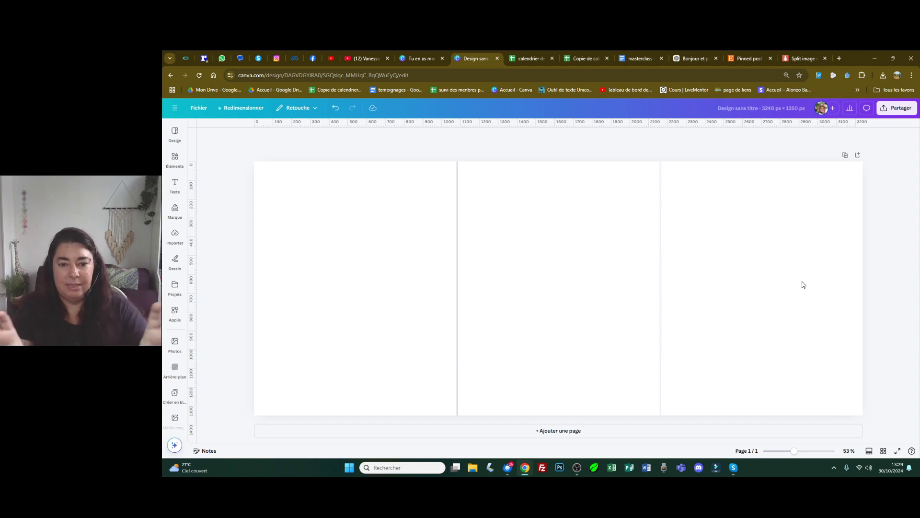
Review the three-post yellow banner on the Instagram profile again and return to the Canva design
click(277, 58)
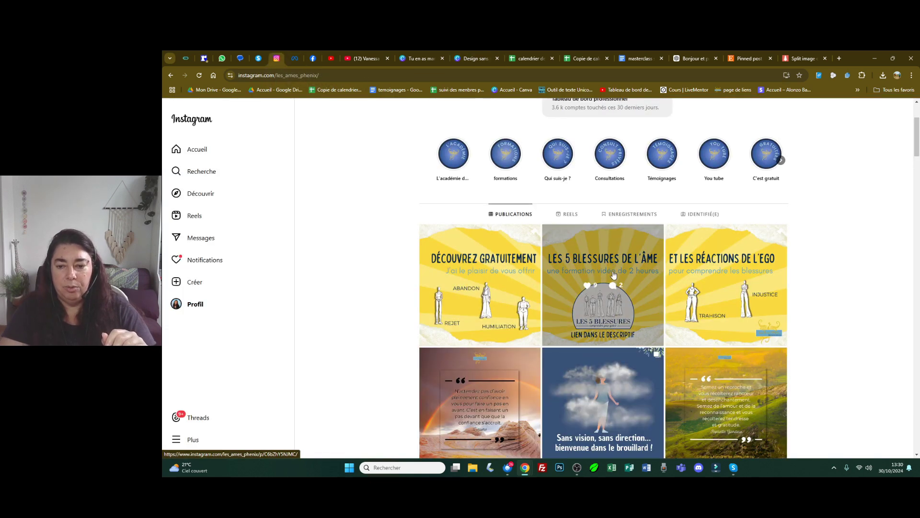
click(477, 59)
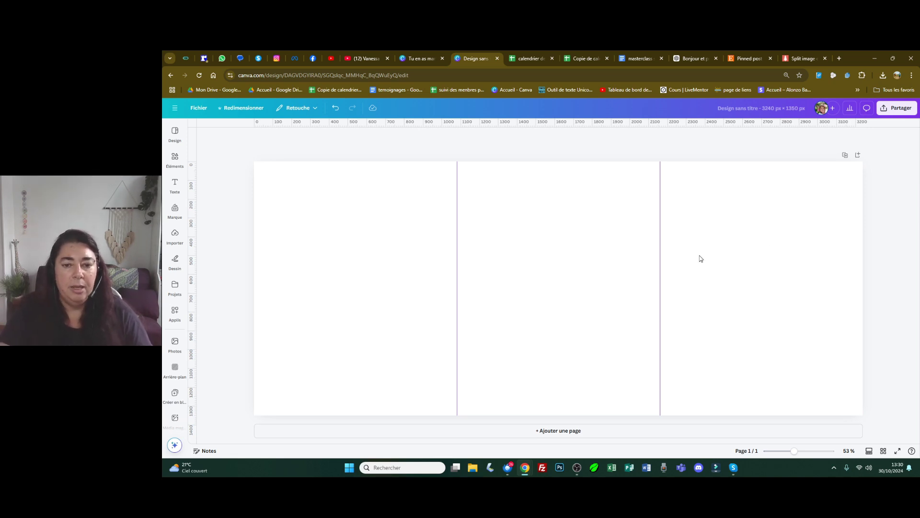
Fill the page with the recently used yellow sunburst image and shift its crop so the rays' centre sits lower
click(176, 158)
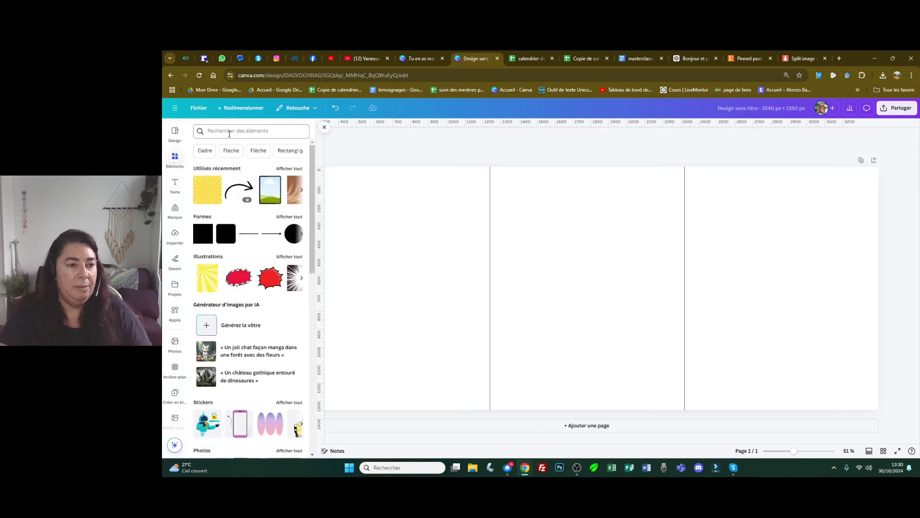
mouse_move(209, 198)
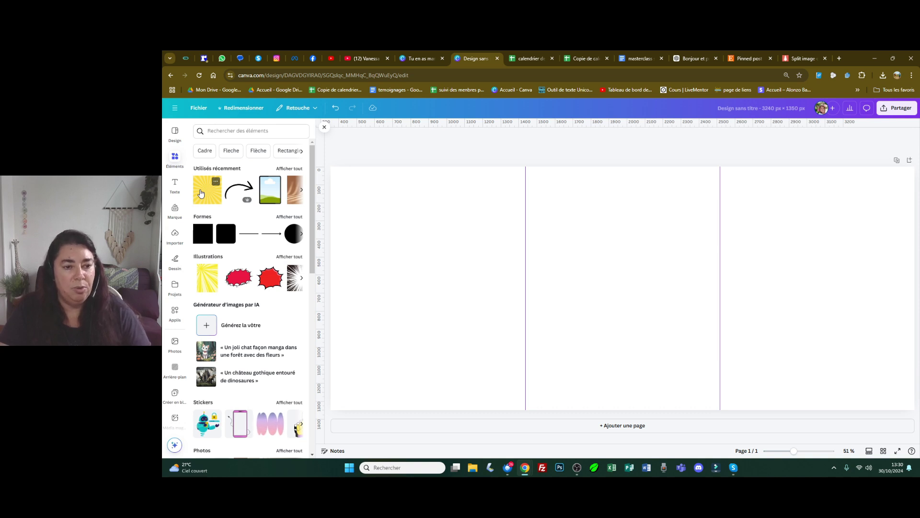
drag(201, 193, 688, 322)
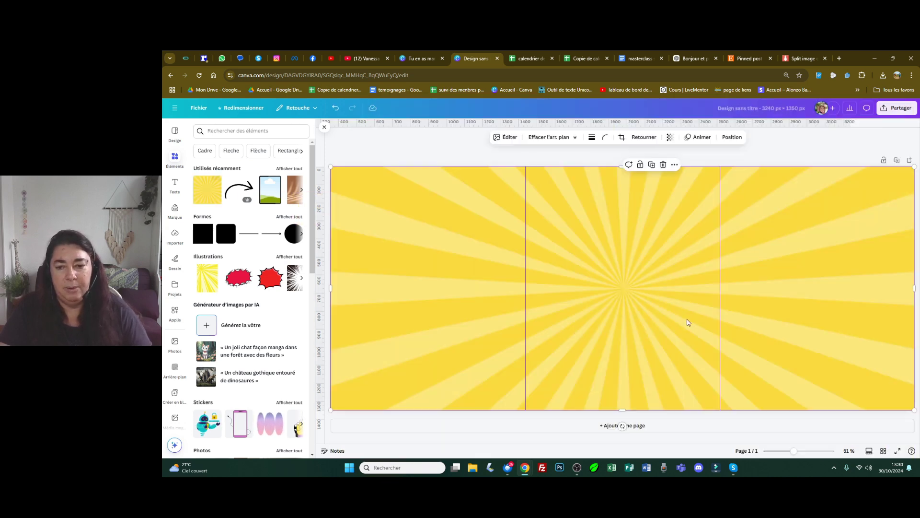
double_click(630, 292)
drag(630, 292, 630, 356)
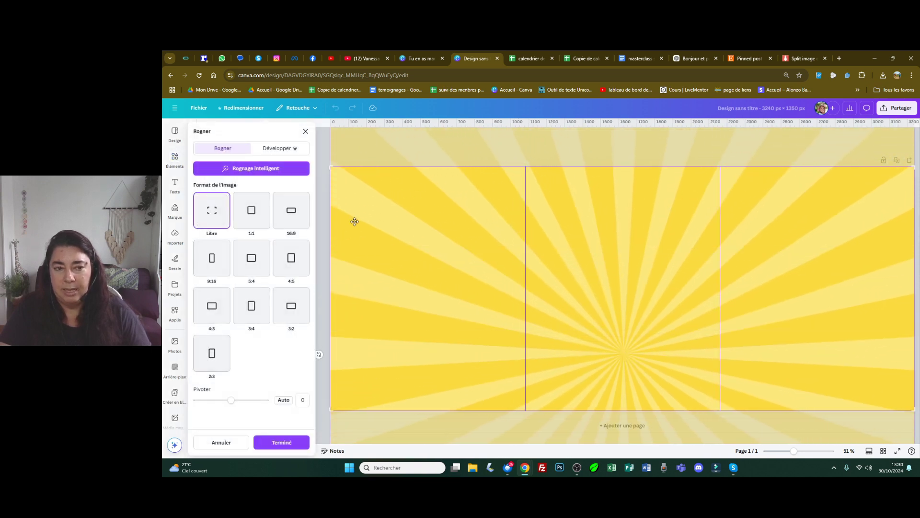
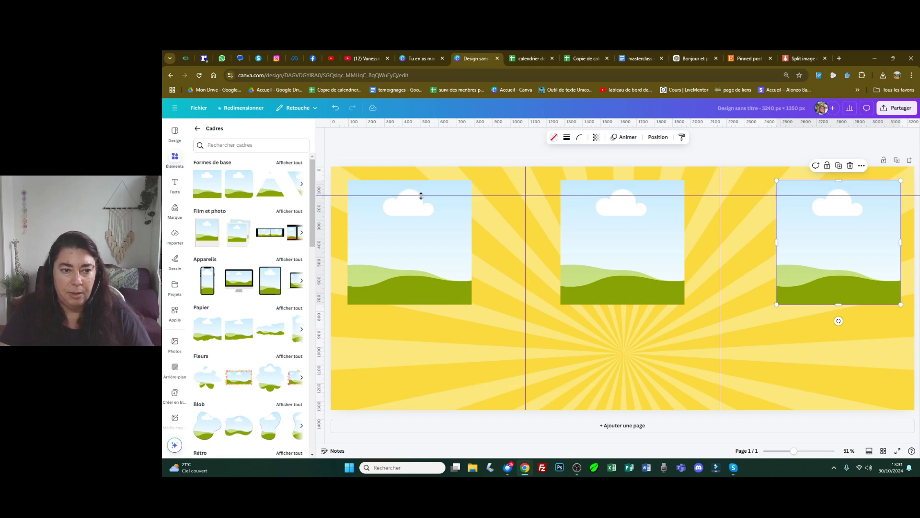
Raise the upper horizontal guide slightly and add a lower horizontal guide at about 1215 px
click(322, 129)
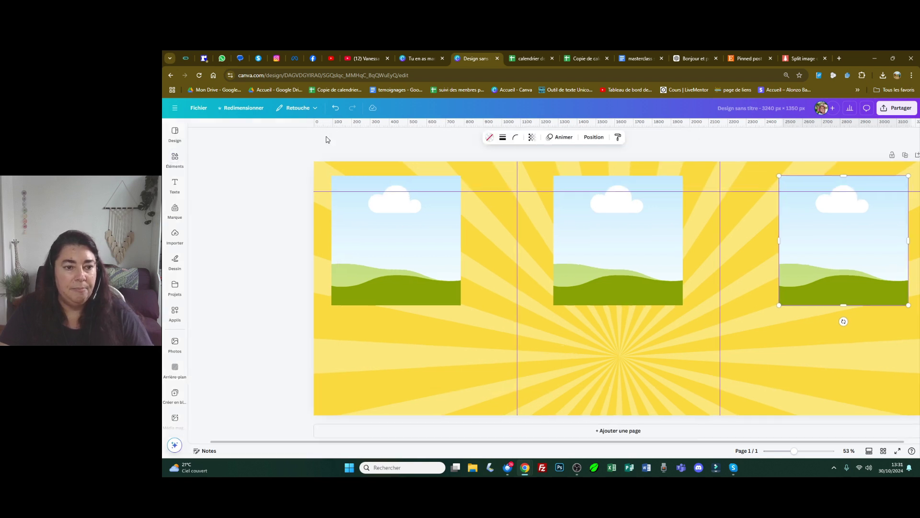
drag(259, 192, 259, 188)
drag(359, 121, 330, 391)
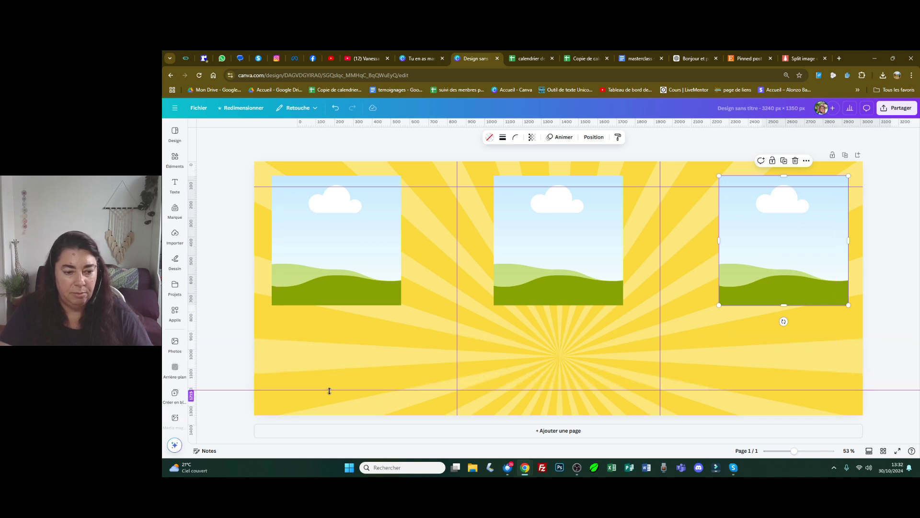
Move the three image frames down just below the upper guide, one inside each column with even side margins
click(427, 152)
mouse_move(352, 225)
mouse_down()
mouse_move(347, 236)
mouse_move(356, 238)
mouse_up()
drag(530, 225, 528, 242)
mouse_move(766, 226)
mouse_down()
mouse_move(763, 247)
mouse_move(756, 241)
mouse_up()
click(880, 290)
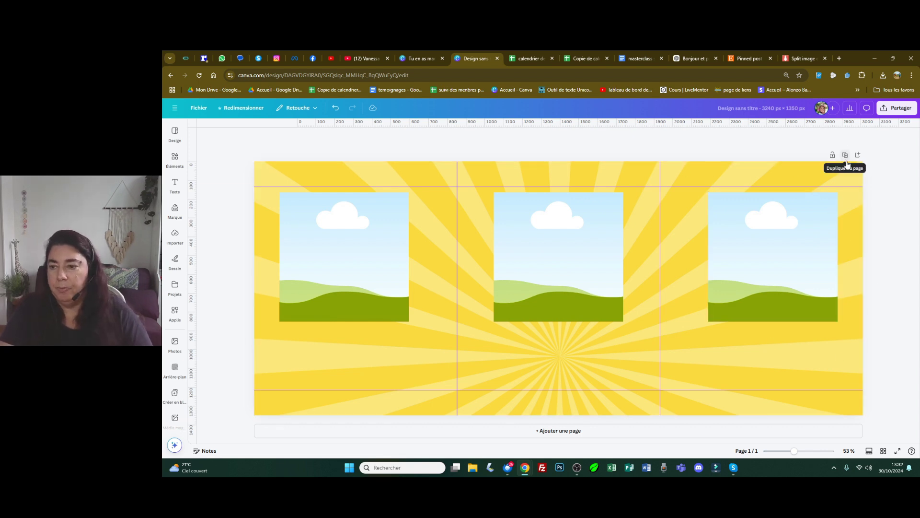
Add a blank second page and place the yellow triple SALE text combination on it, fitted between the horizontal guides
click(689, 432)
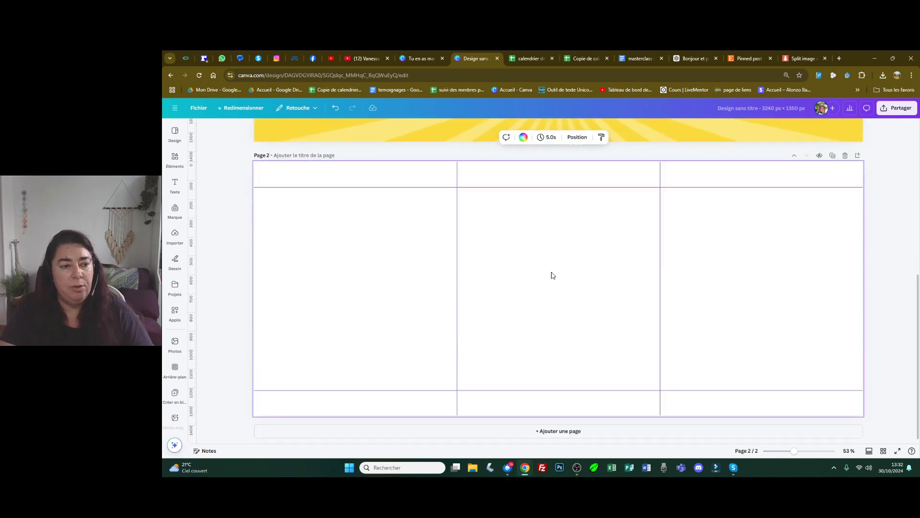
click(174, 184)
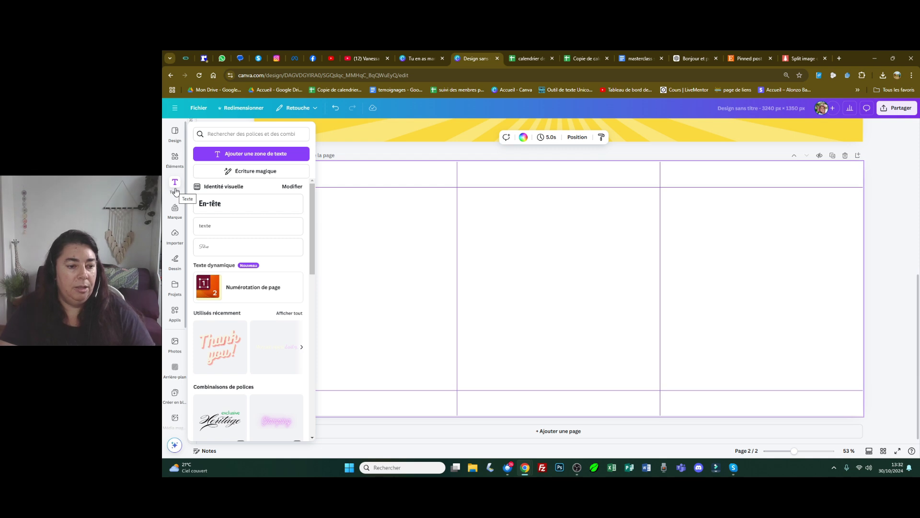
scroll(243, 221, down, 8)
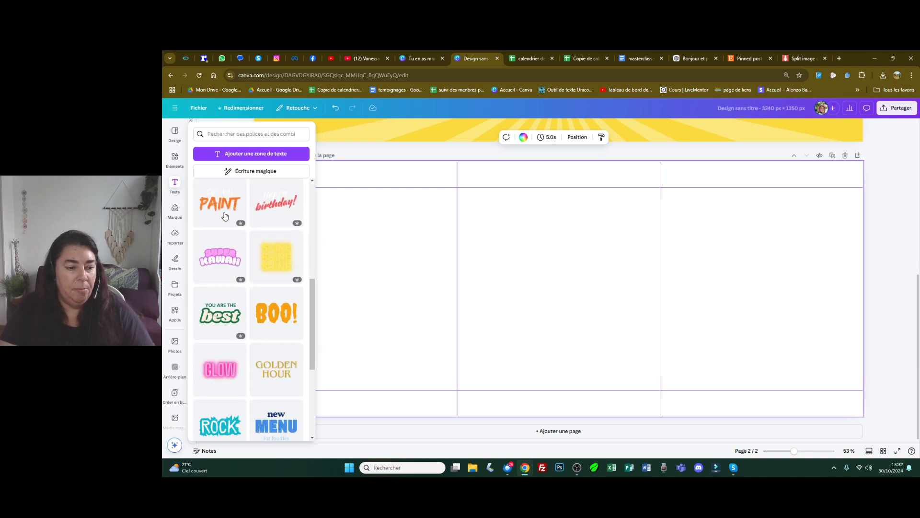
scroll(224, 216, down, 2)
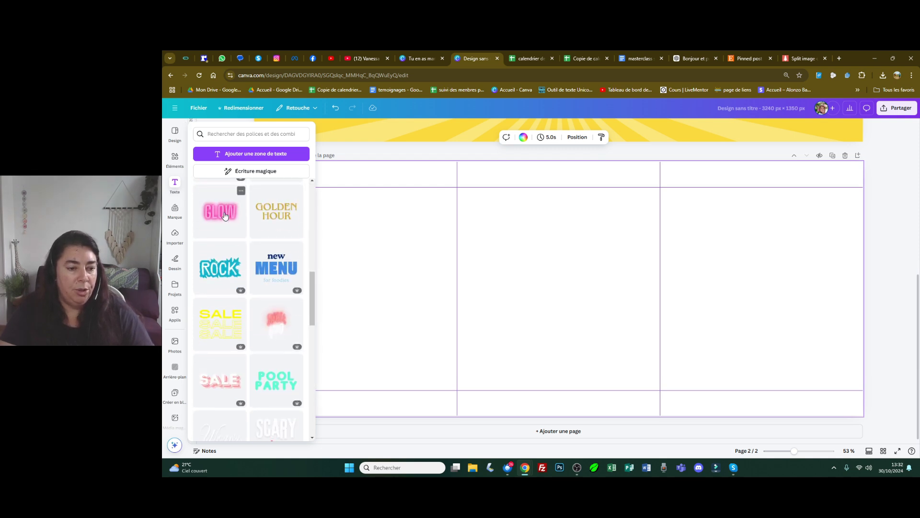
scroll(225, 216, down, 2)
click(221, 235)
click(573, 287)
drag(474, 225, 324, 197)
drag(375, 263, 333, 270)
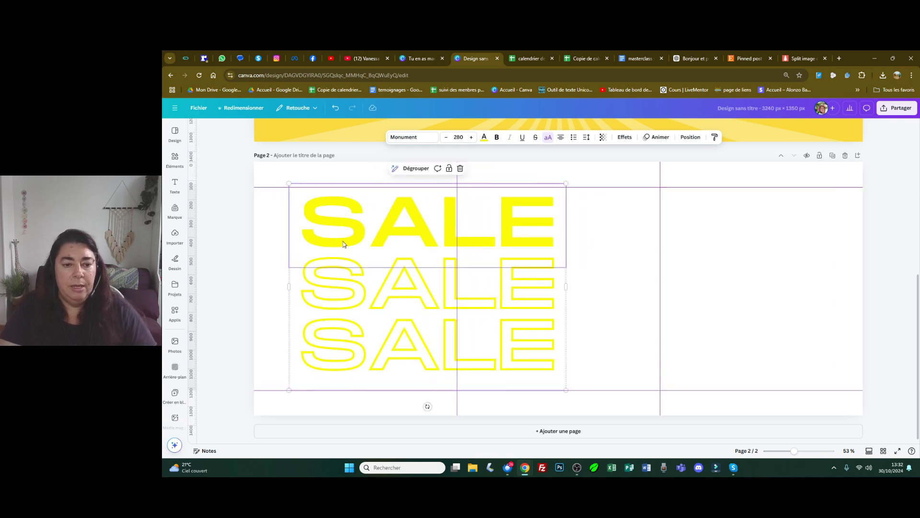
Replace the top SALE line with DECOUVREZ and widen its text box to span nearly the full page width
double_click(403, 240)
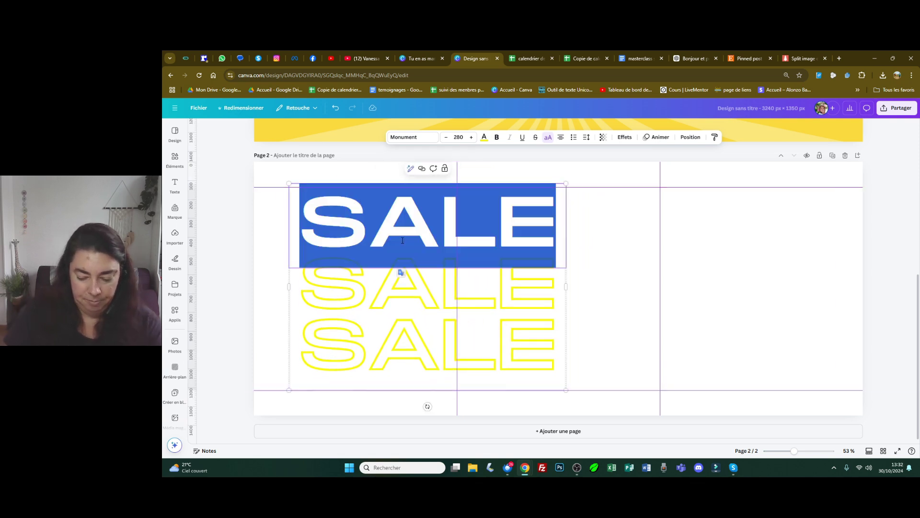
text(D)
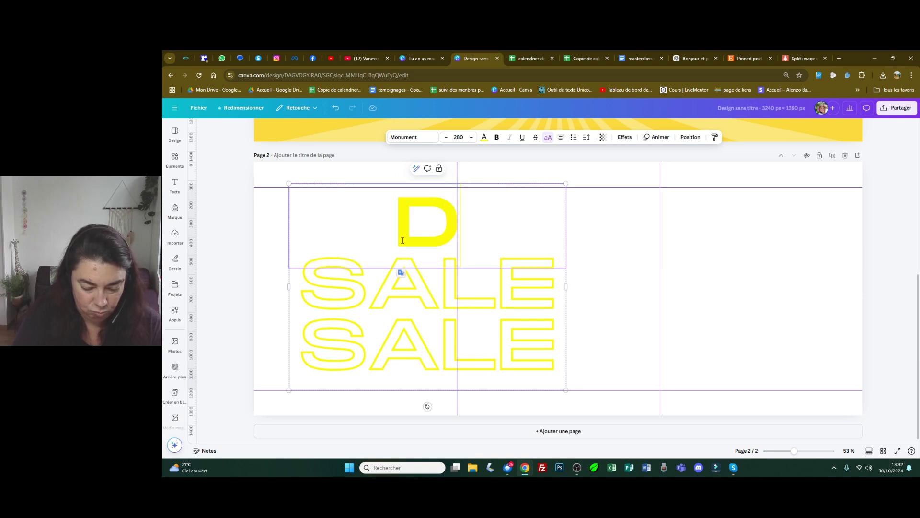
text(ECOUVREZ)
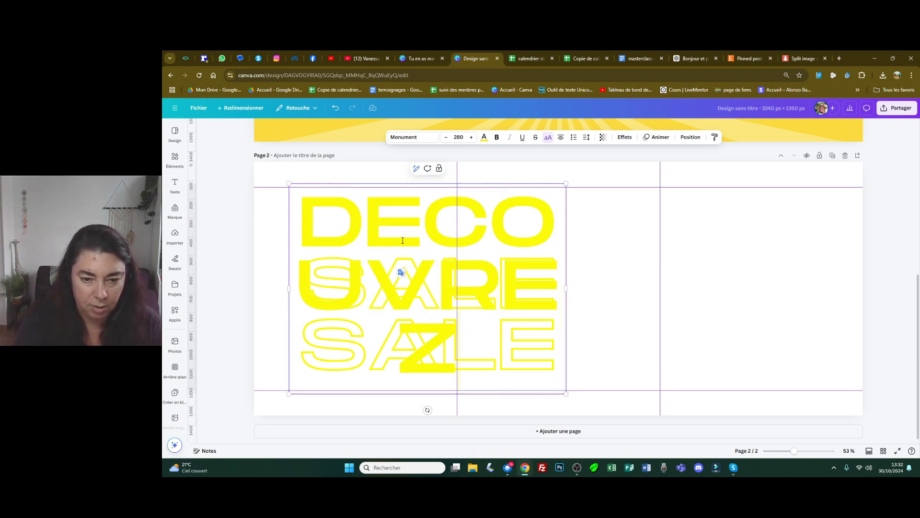
drag(567, 288, 852, 287)
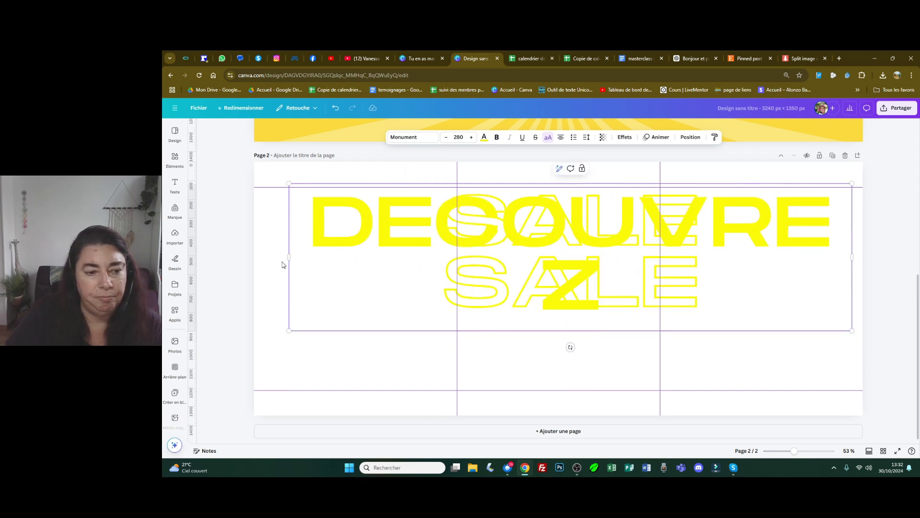
drag(290, 257, 275, 254)
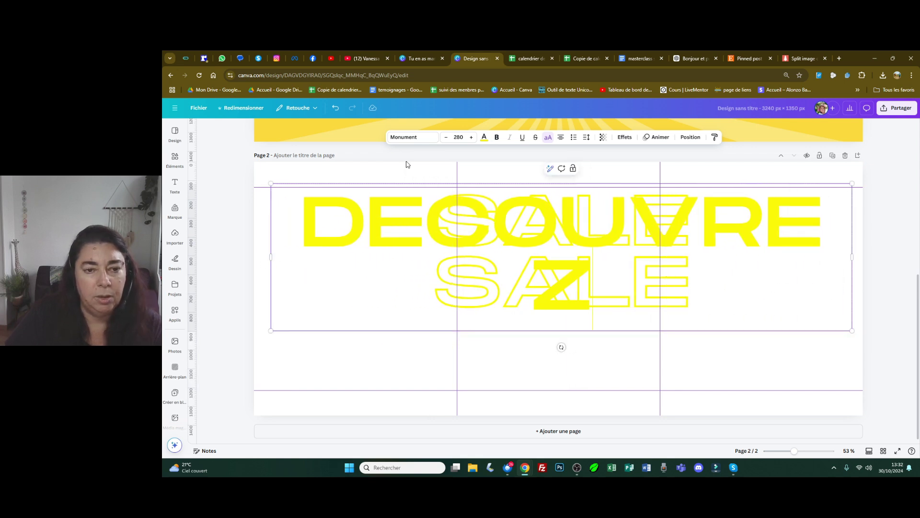
Reduce the DECOUVREZ text's font size to 273 so the word fits on a single line
click(445, 138)
click(445, 137)
click(445, 137)
click(445, 138)
click(446, 138)
click(445, 137)
click(546, 287)
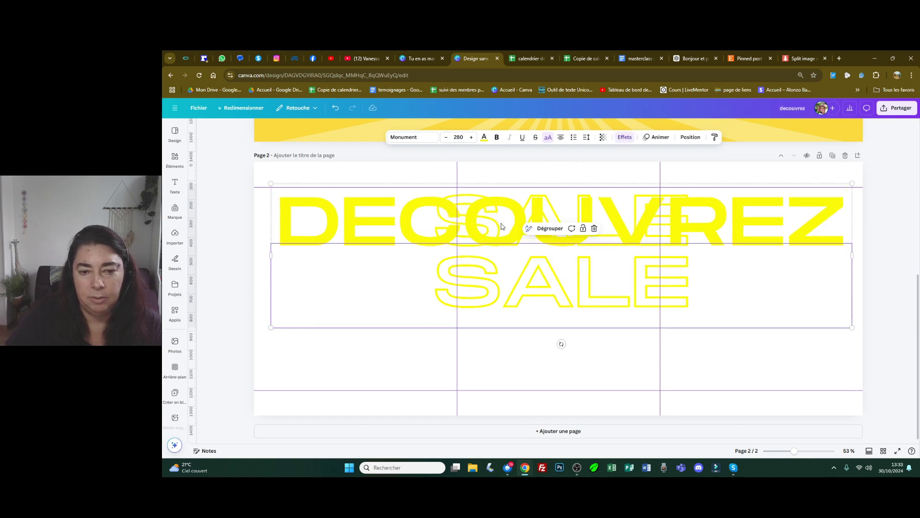
click(463, 233)
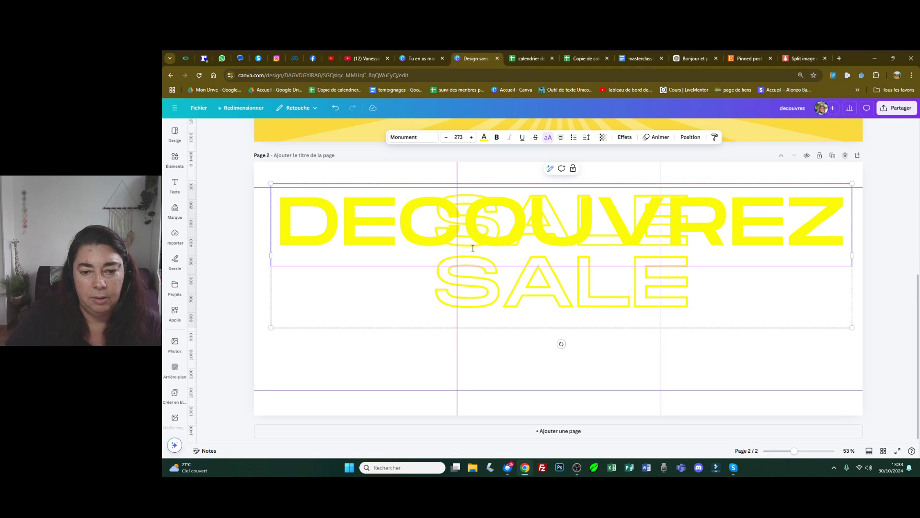
Shift the overlapping text lines down and place DECOUVREZ above the two outlined SALE lines, just under the upper guide
double_click(470, 243)
click(593, 286)
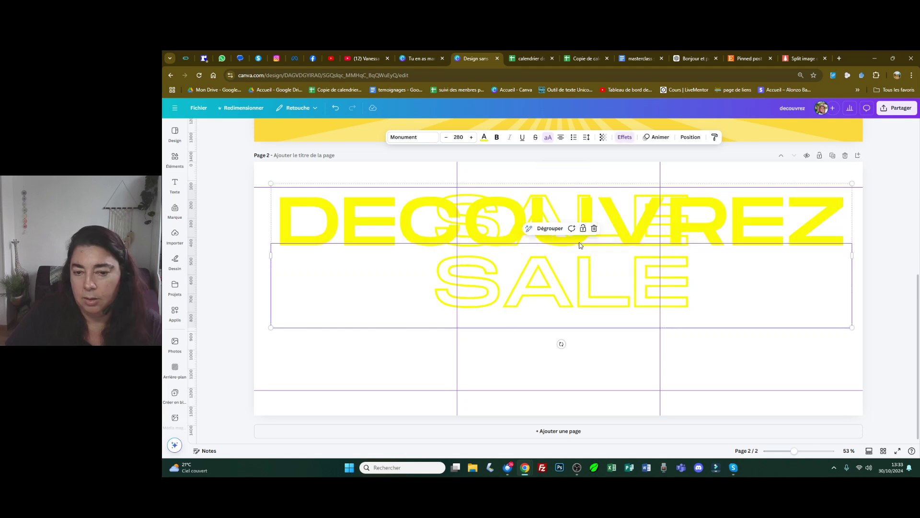
shift+click(551, 235)
drag(553, 292, 550, 334)
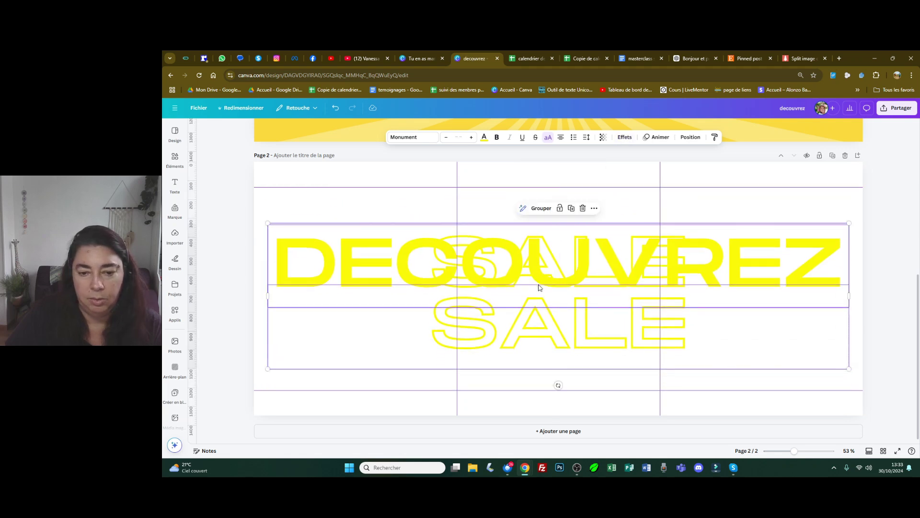
click(633, 254)
drag(634, 254, 633, 207)
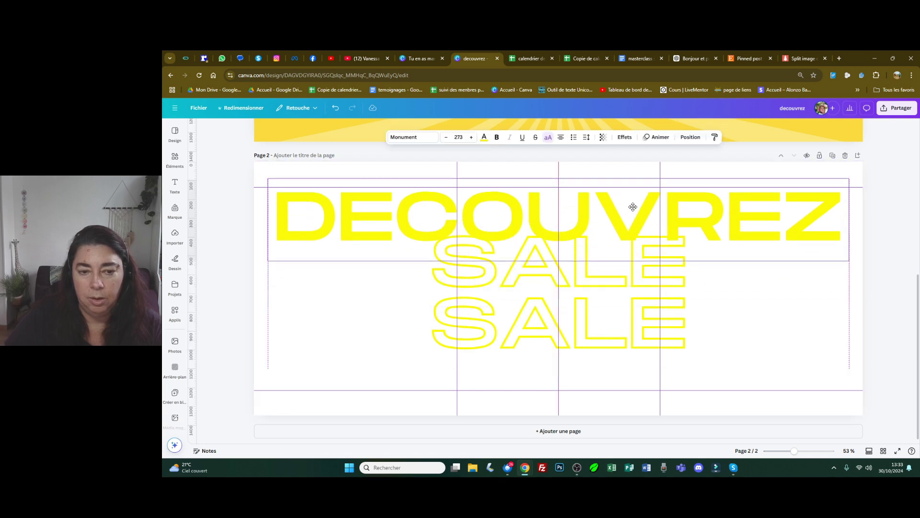
Replace the upper outlined SALE line with LA NOUVELLE
click(633, 275)
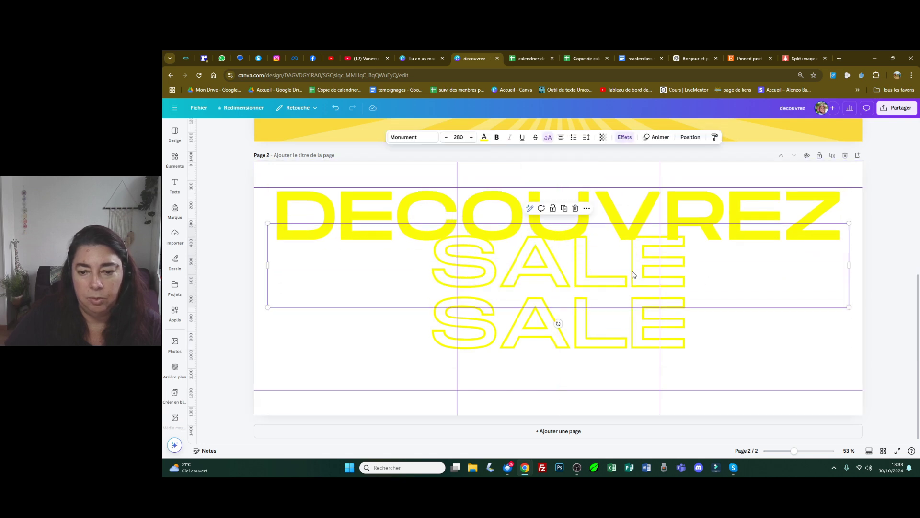
double_click(588, 270)
text(LA NOUVL)
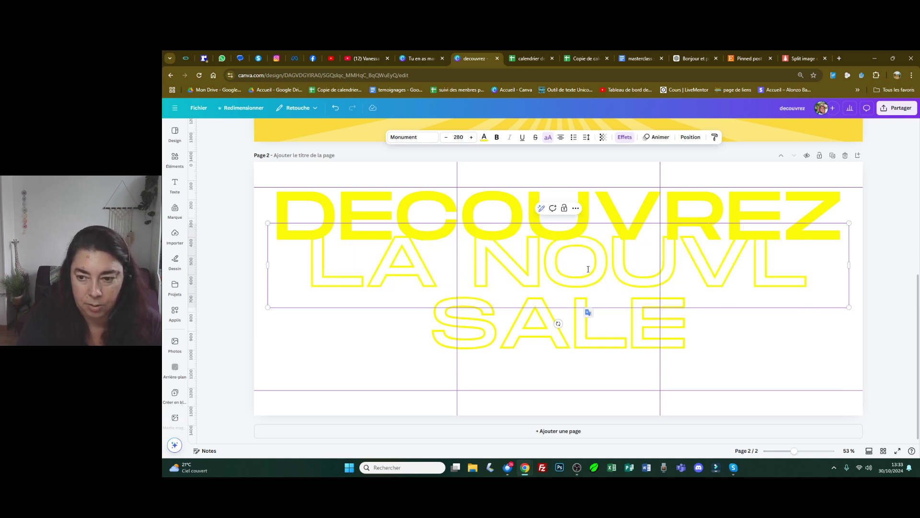
key(BackSpace)
text(ELLE)
Reduce the LA NOUVELLE text's font size to about 235 so it fits on one line as wide as DECOUVREZ
key(ctrl+a)
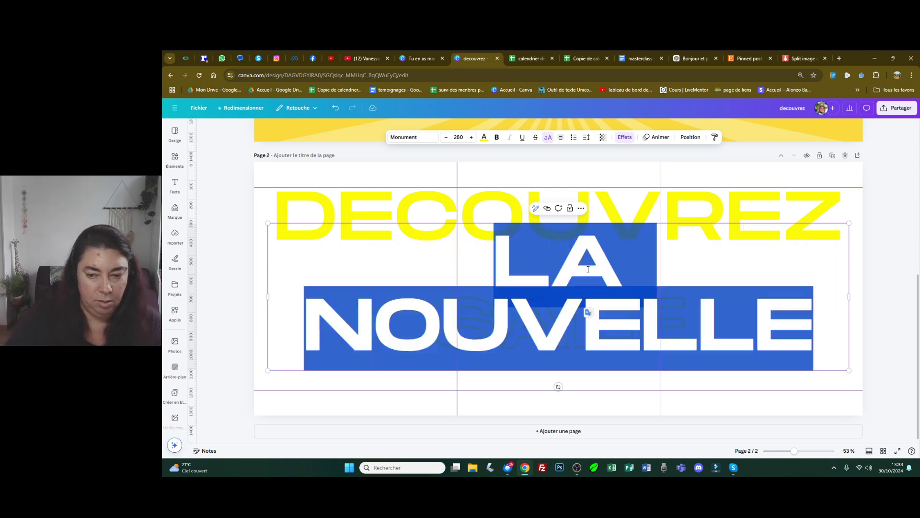
click(445, 137)
click(445, 137)
click(445, 138)
click(445, 138)
click(445, 138)
click(445, 138)
click(445, 138)
click(445, 138)
click(445, 138)
click(445, 138)
click(445, 138)
click(445, 138)
click(445, 138)
click(444, 138)
click(445, 137)
click(445, 138)
click(445, 138)
click(445, 137)
click(444, 137)
click(445, 137)
click(445, 138)
click(445, 137)
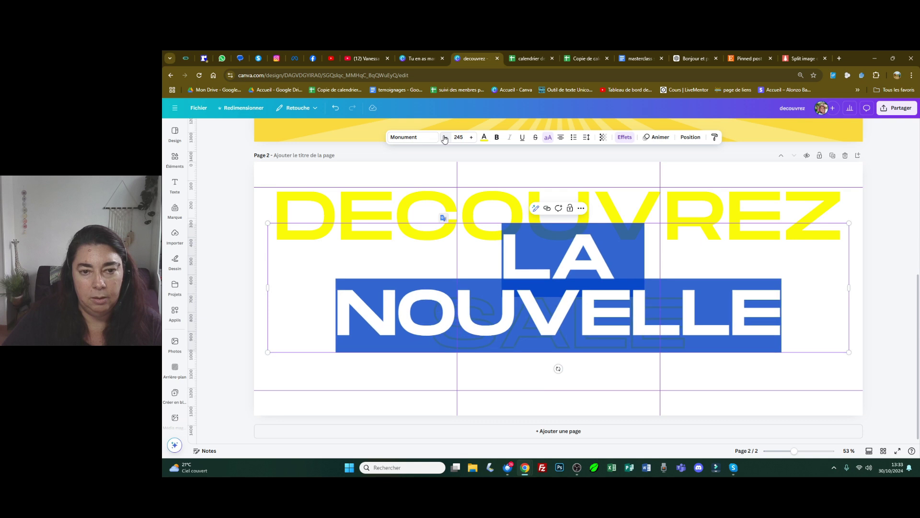
click(445, 138)
click(445, 138)
click(445, 137)
click(445, 138)
click(445, 138)
click(445, 138)
click(445, 138)
click(444, 137)
click(472, 138)
click(472, 138)
click(473, 138)
click(472, 138)
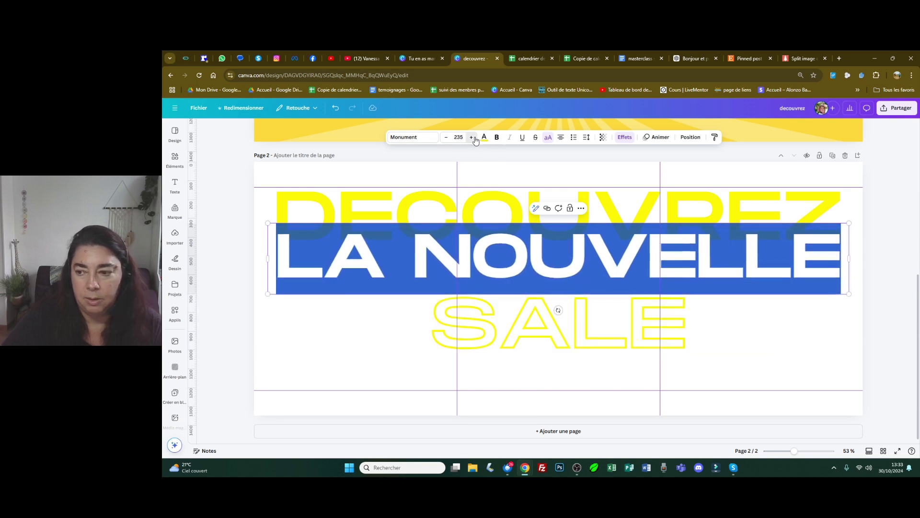
click(472, 138)
click(472, 137)
Move the LA NOUVELLE line down slightly so it sits just below DECOUVREZ without overlapping it
click(766, 330)
click(733, 265)
drag(733, 265, 736, 276)
Replace the remaining outlined SALE line with COLLECTION
click(647, 339)
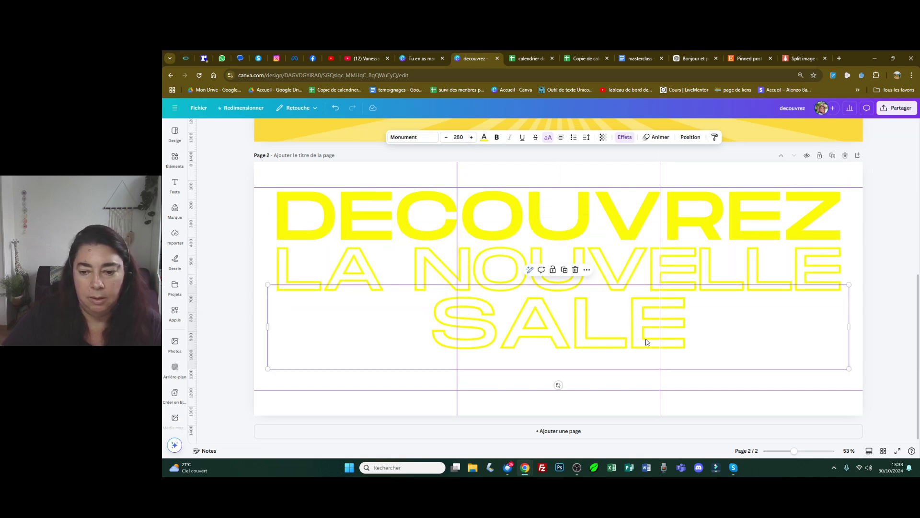
click(647, 339)
text(COLLECTION)
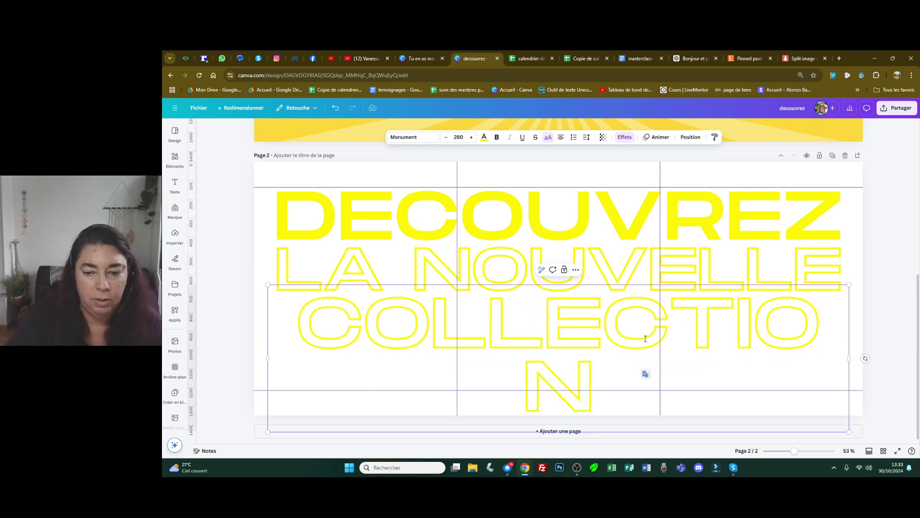
Reduce the COLLECTION text's font size to 266 so the word fits on one line aligned with the lines above
click(447, 138)
click(446, 138)
click(447, 138)
click(447, 137)
click(447, 138)
click(447, 138)
click(447, 138)
click(448, 138)
click(447, 138)
click(448, 138)
click(448, 138)
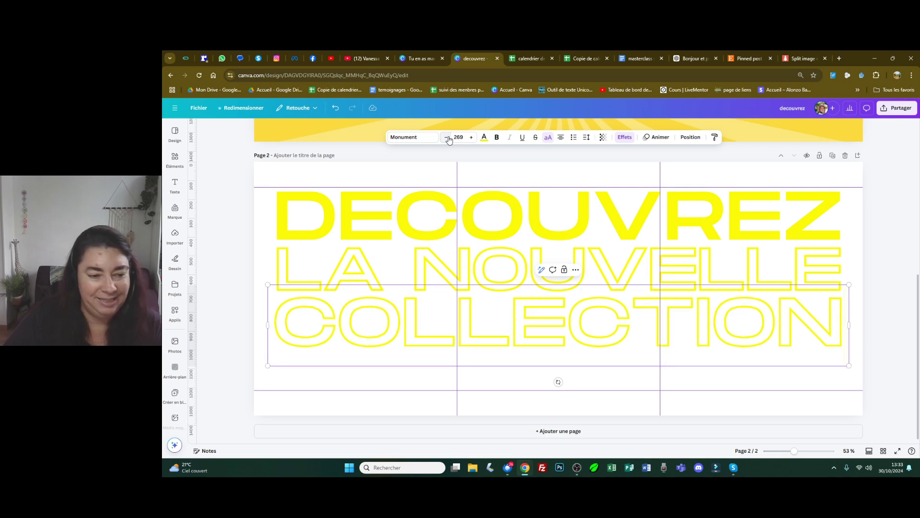
double_click(521, 313)
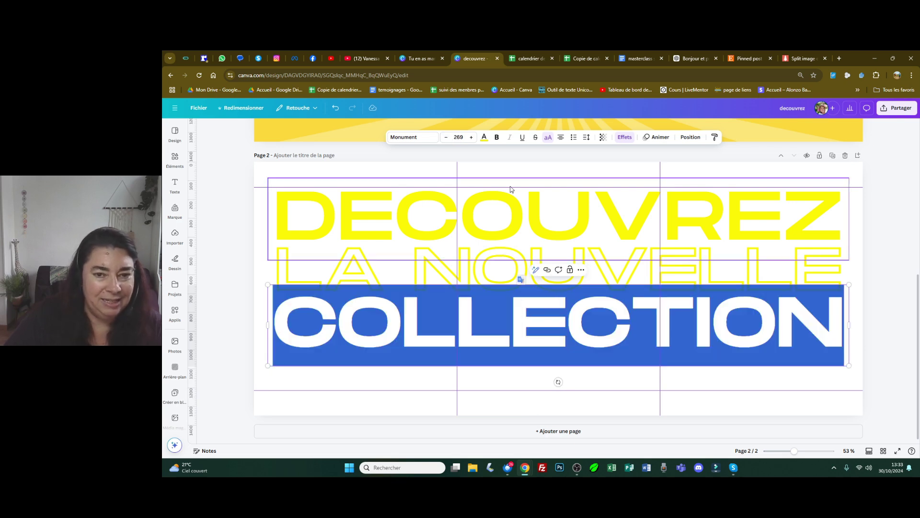
click(447, 138)
click(447, 138)
click(447, 138)
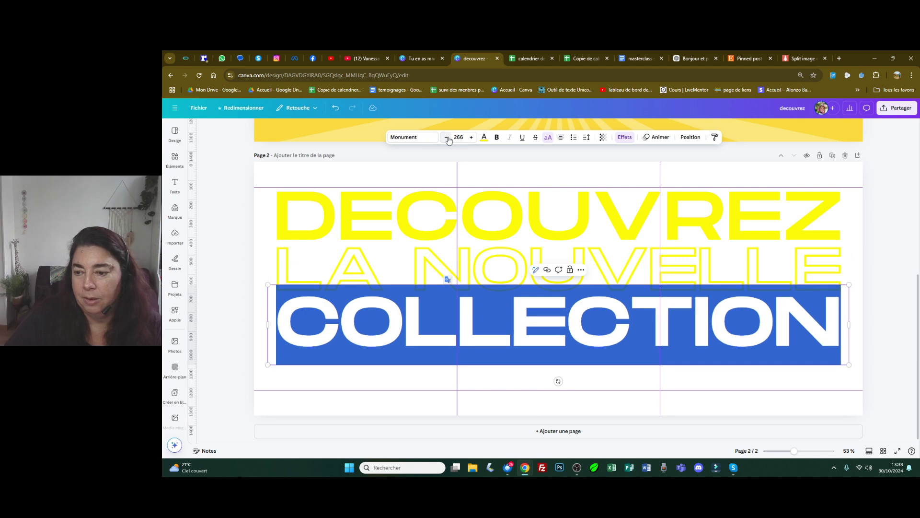
Move the COLLECTION line slightly lower to leave a gap beneath LA NOUVELLE
click(880, 292)
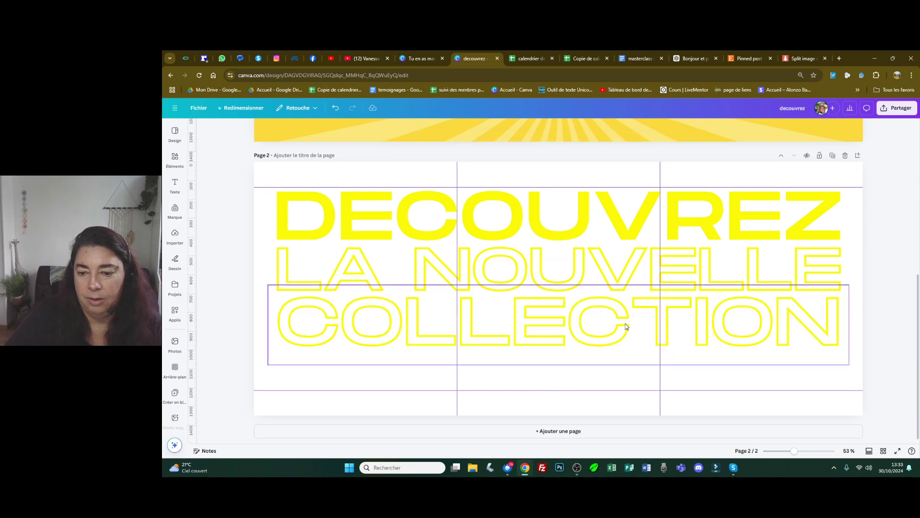
click(625, 332)
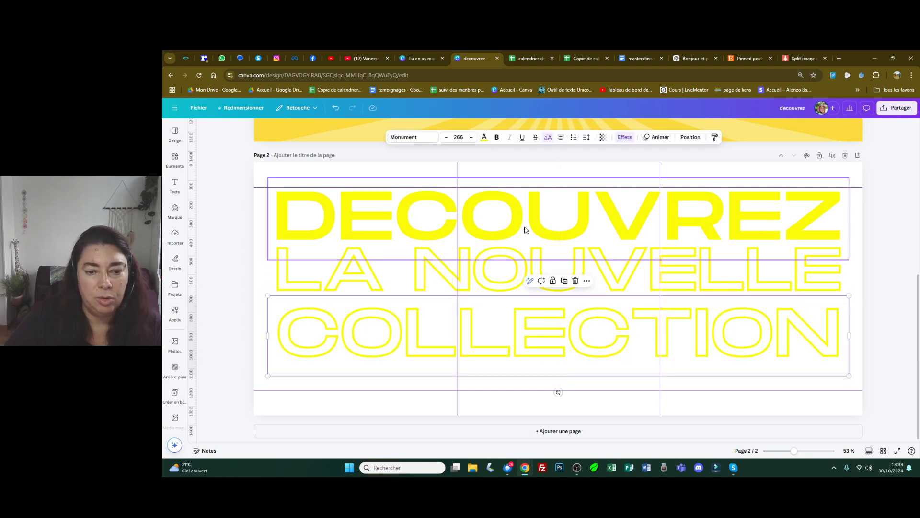
click(230, 219)
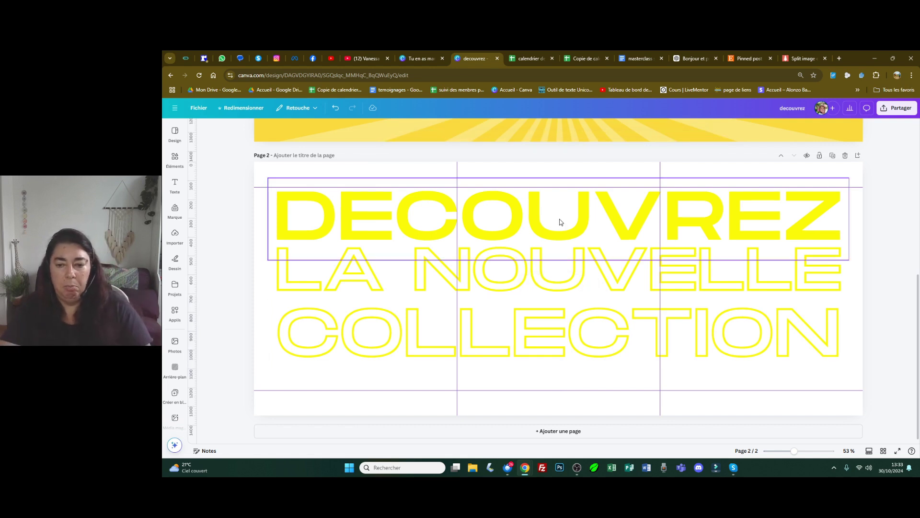
Search the elements library for "mode" and show only the photo results
click(175, 184)
click(175, 211)
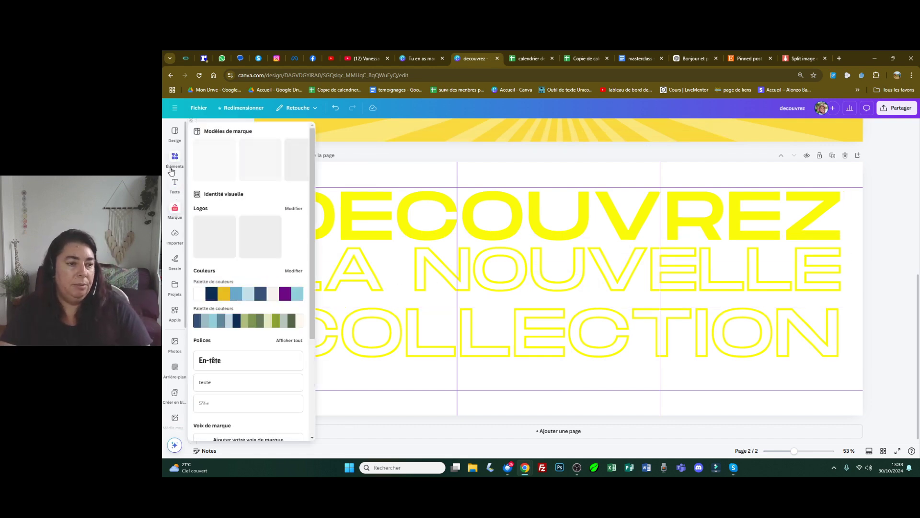
click(174, 160)
click(196, 130)
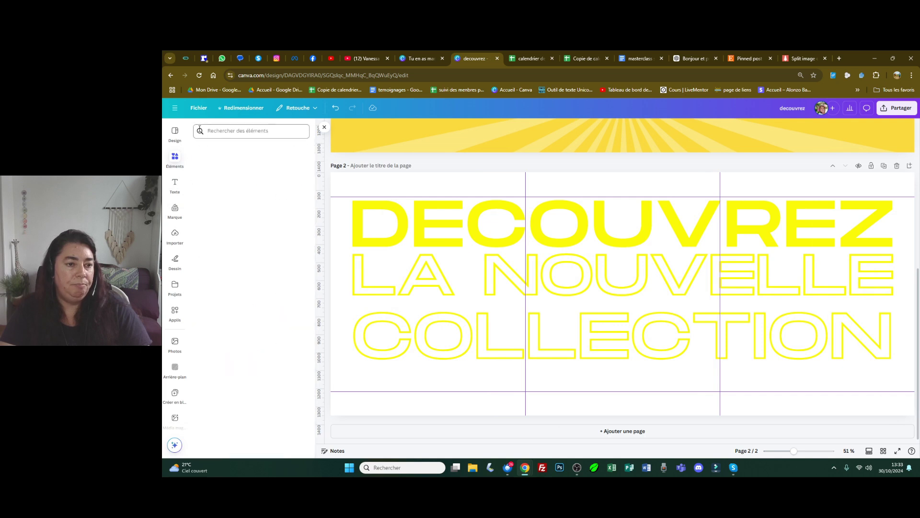
click(229, 130)
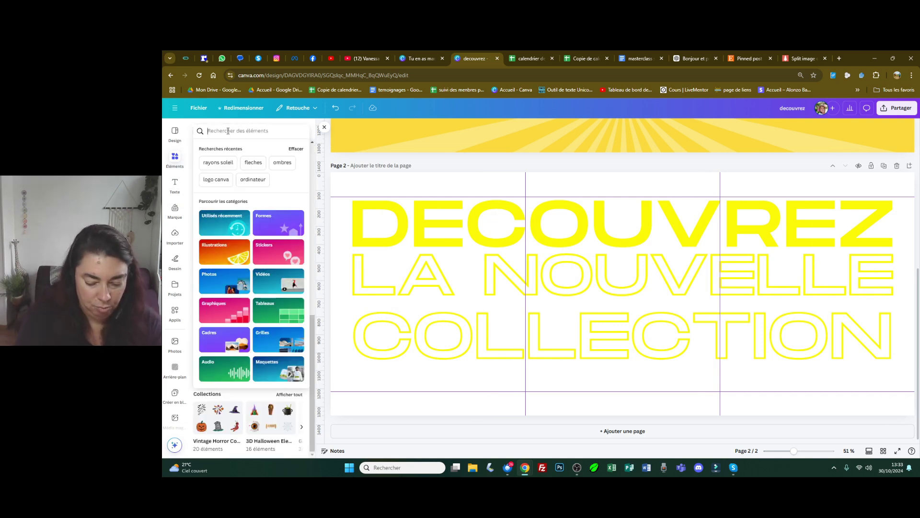
text(mode)
key(Return)
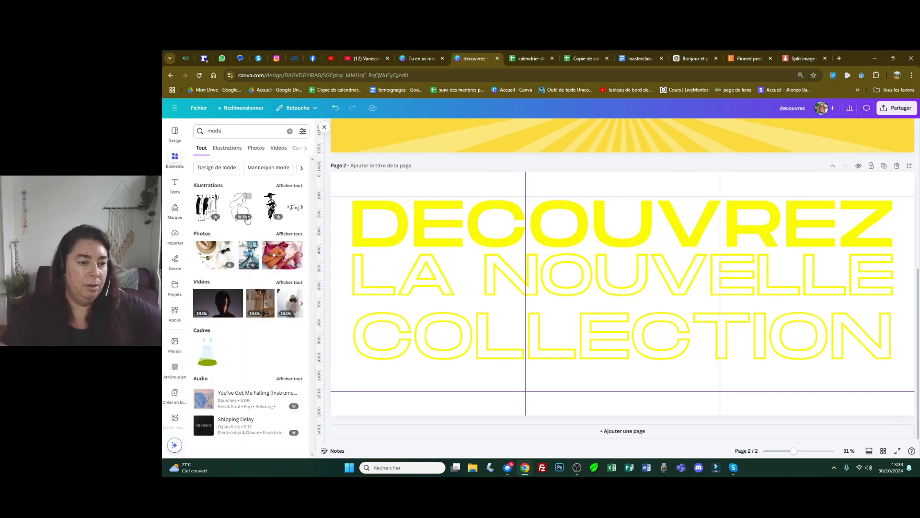
click(290, 234)
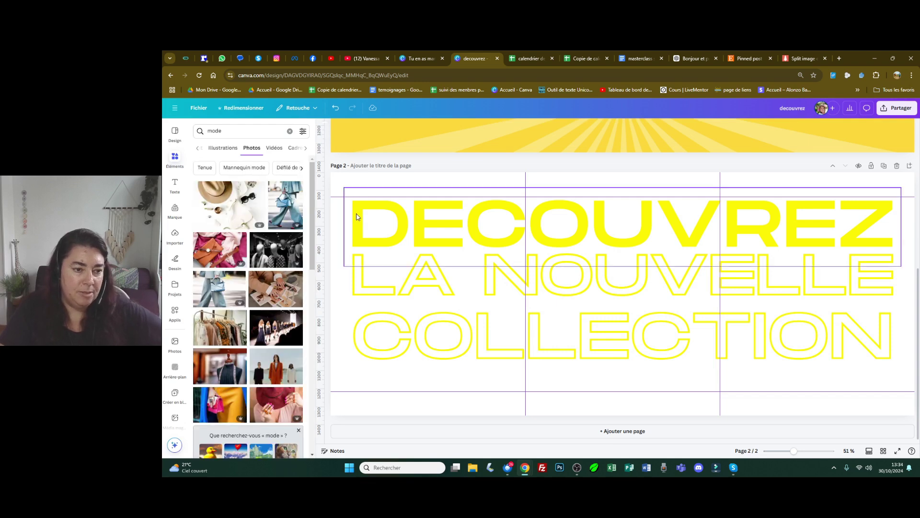
Set the blue handbag photo as page 2's background and shift it slightly lower within the page's crop
drag(292, 207, 351, 186)
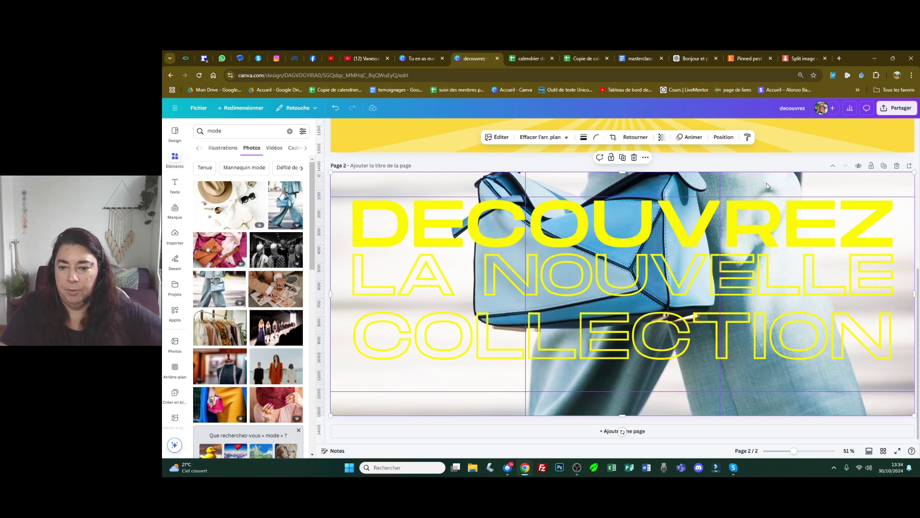
double_click(766, 183)
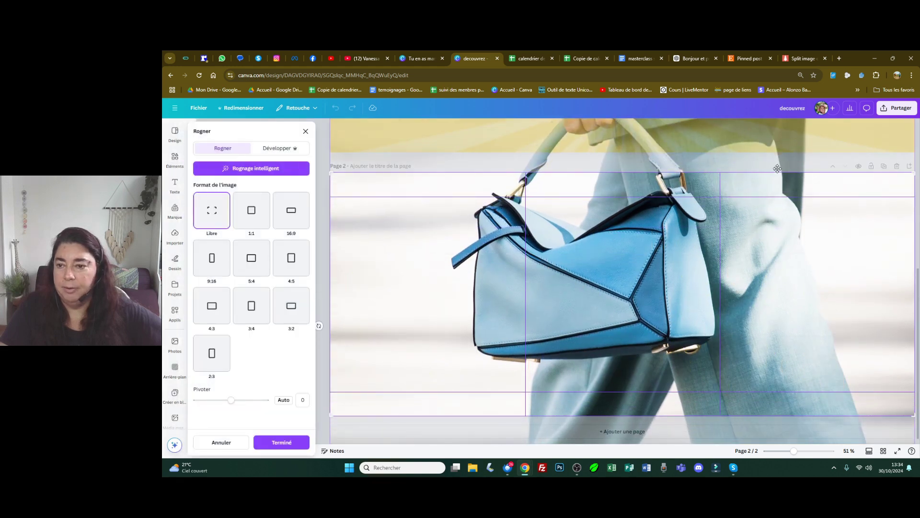
key(Escape)
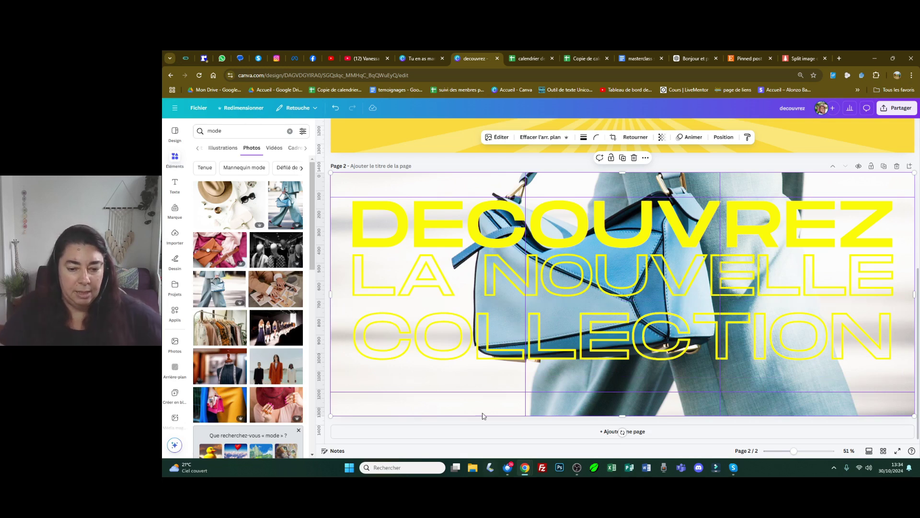
Duplicate the DECOUVREZ text, shrink the copy to font size 74.2 and place it below COLLECTION in the first column
click(548, 350)
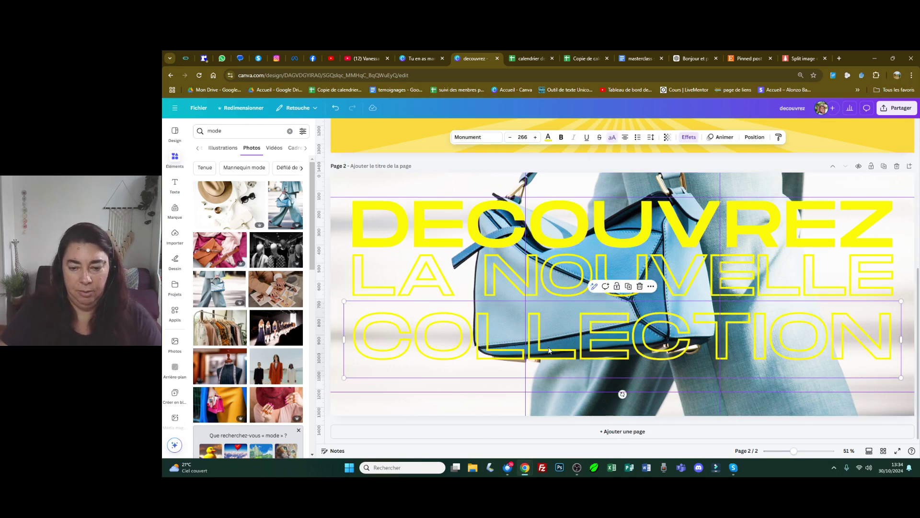
click(594, 230)
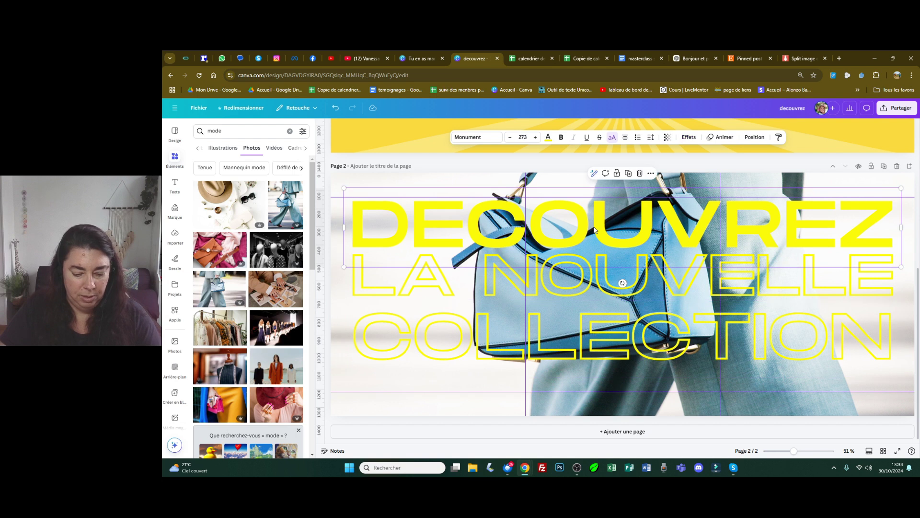
drag(594, 230, 635, 237)
drag(904, 191, 502, 286)
drag(445, 258, 447, 378)
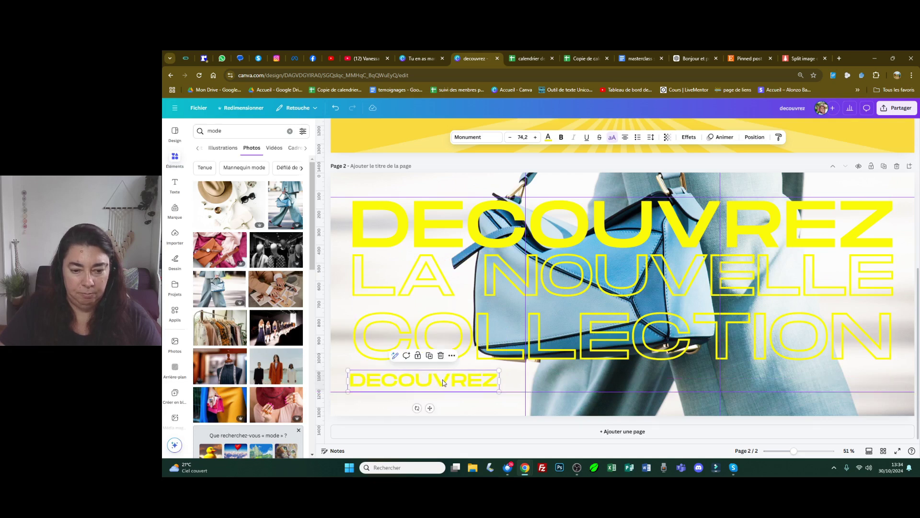
Change the small copy's text to MODE FEMME and widen its box so it fits on one line
double_click(442, 381)
text(MODE FEMME)
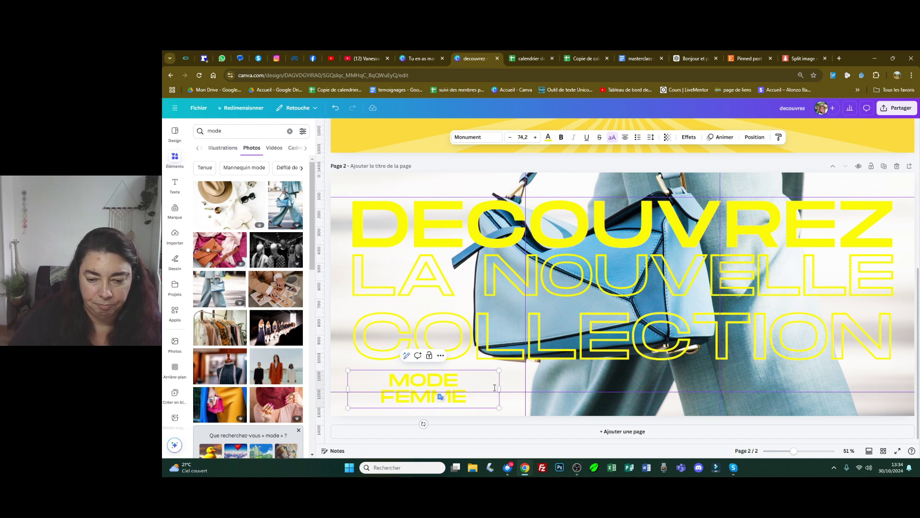
drag(501, 387, 547, 382)
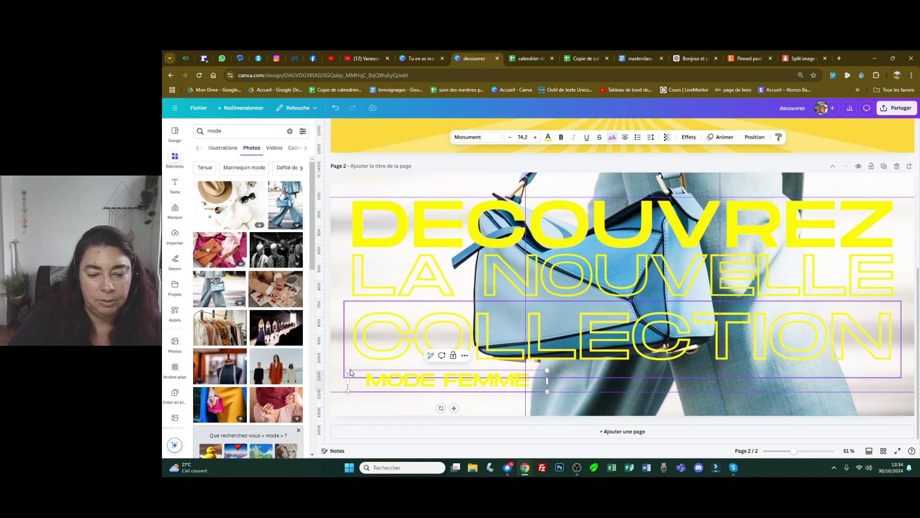
Scale MODE FEMME down to font size 65.4 and position it inside the first column, just above the lower guide
drag(350, 371, 373, 374)
drag(456, 384, 429, 390)
click(426, 394)
click(431, 382)
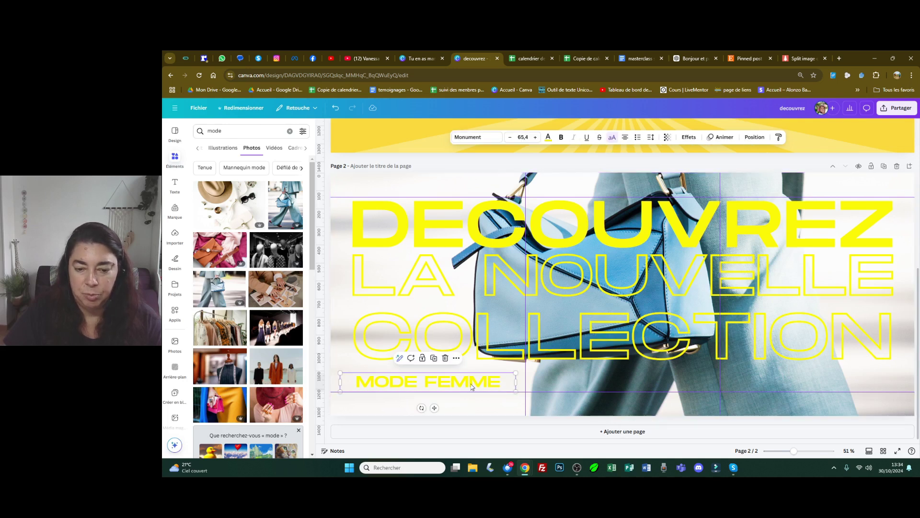
Duplicate MODE FEMME into the second column at the same height and change the copy to MODE HOMME
click(441, 359)
drag(436, 386, 626, 385)
double_click(640, 381)
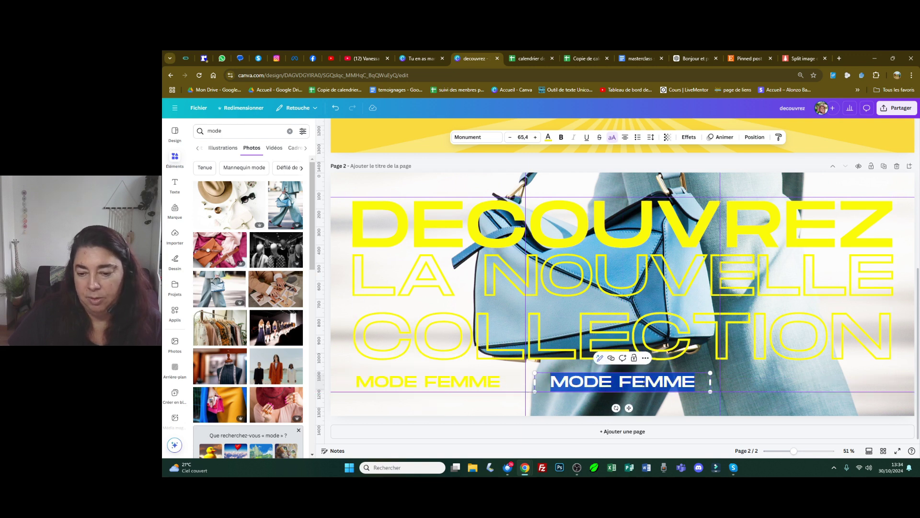
click(644, 383)
double_click(657, 382)
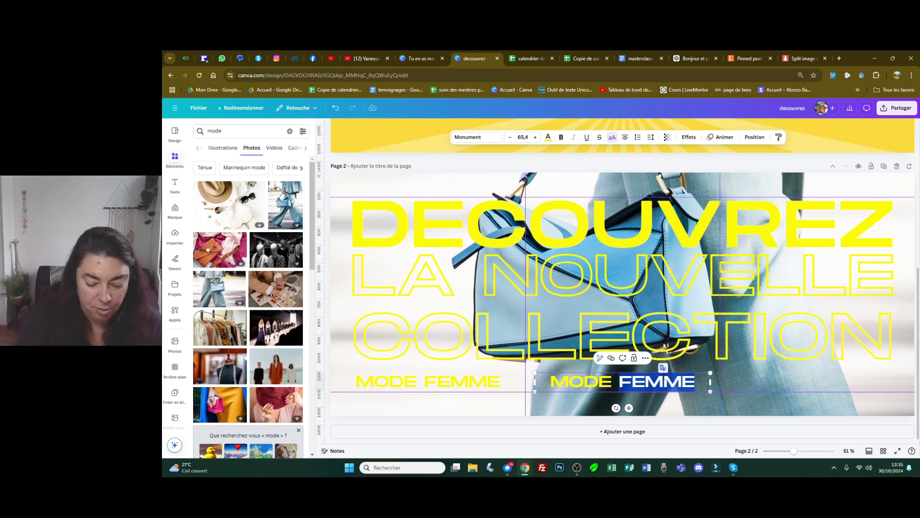
text(HOMME)
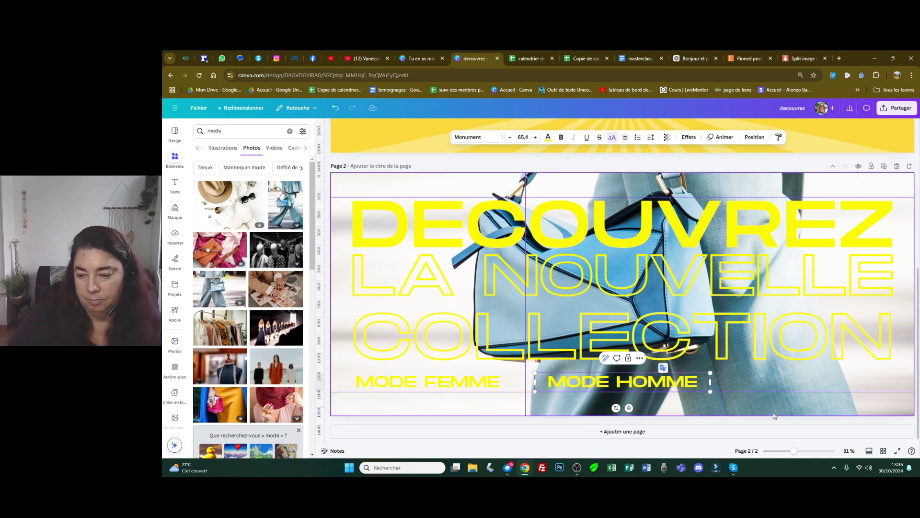
Duplicate MODE HOMME into the third column at the same height and change the copy's text to ACCESSOIRES
key(Escape)
drag(690, 391, 853, 380)
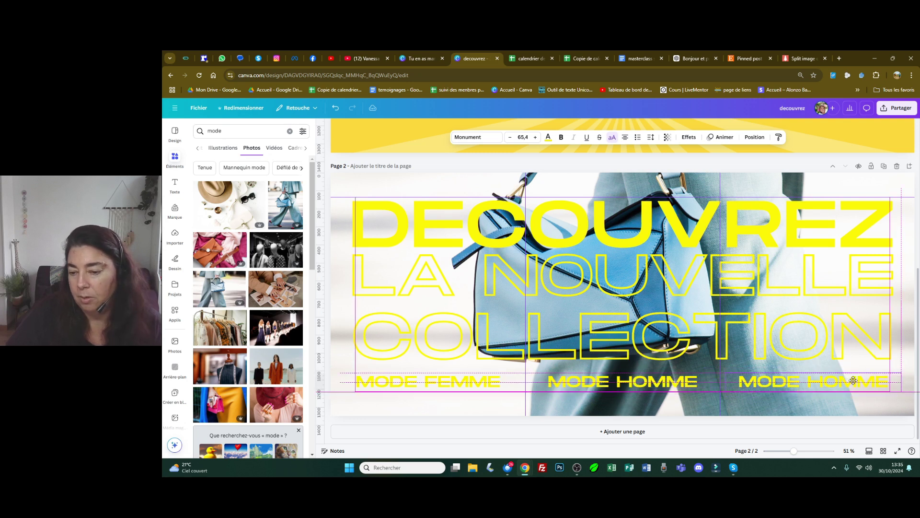
double_click(856, 381)
text(A)
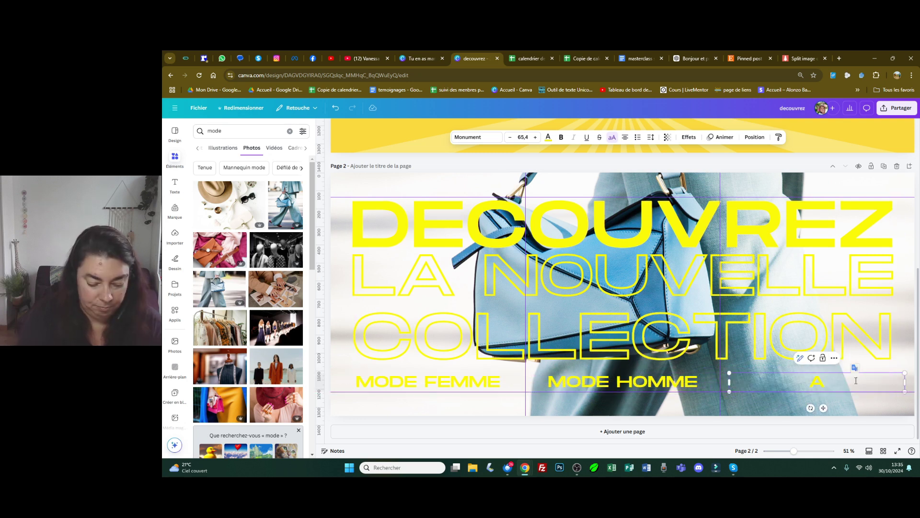
text(CCESSOIRES)
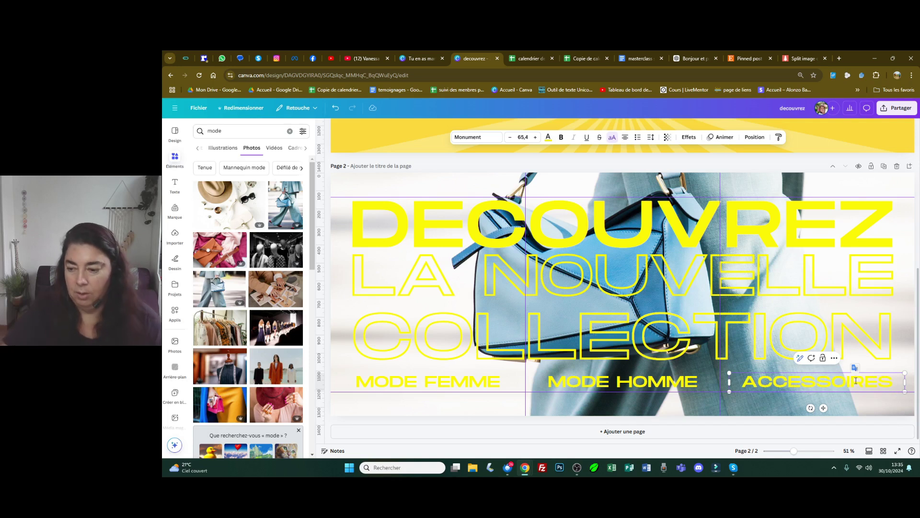
click(894, 397)
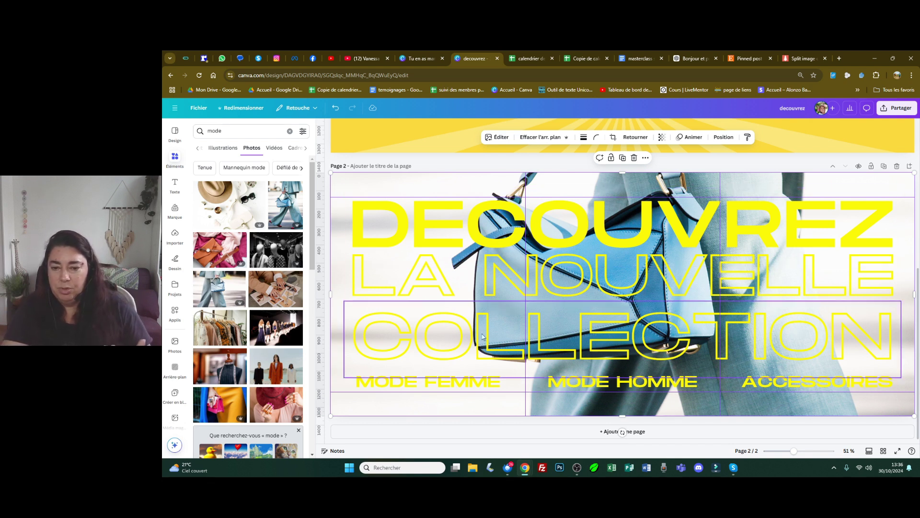
Add a blank third page below the fashion-collection banner
scroll(483, 336, up, 3)
scroll(907, 223, down, 3)
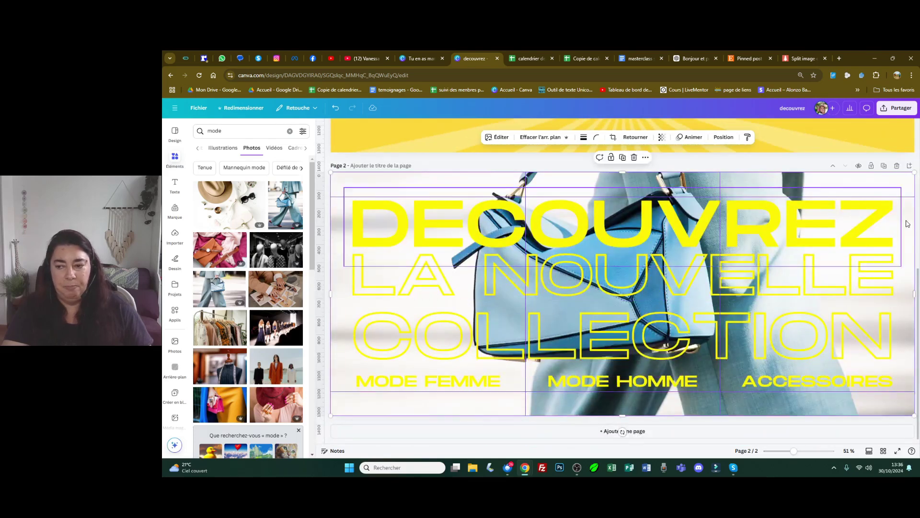
click(671, 435)
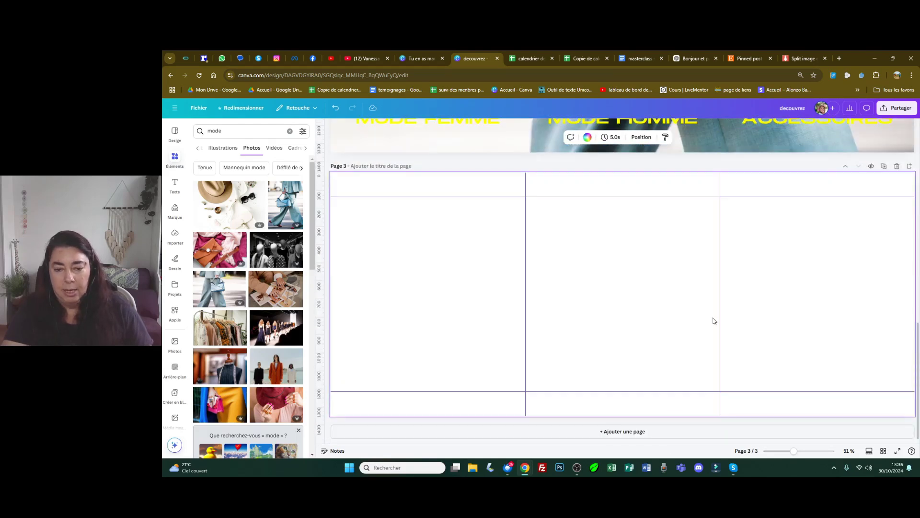
Search the elements library for "vague" and limit the results to illustrations
click(199, 130)
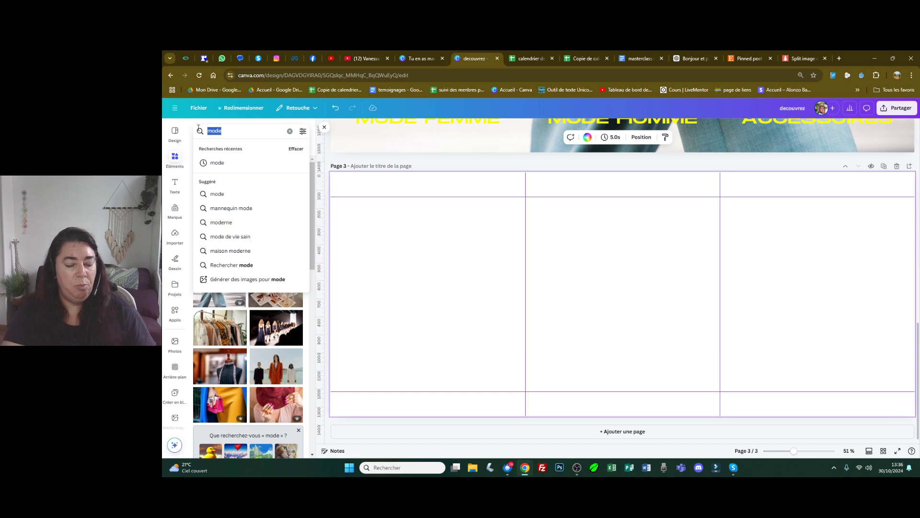
text(vagu)
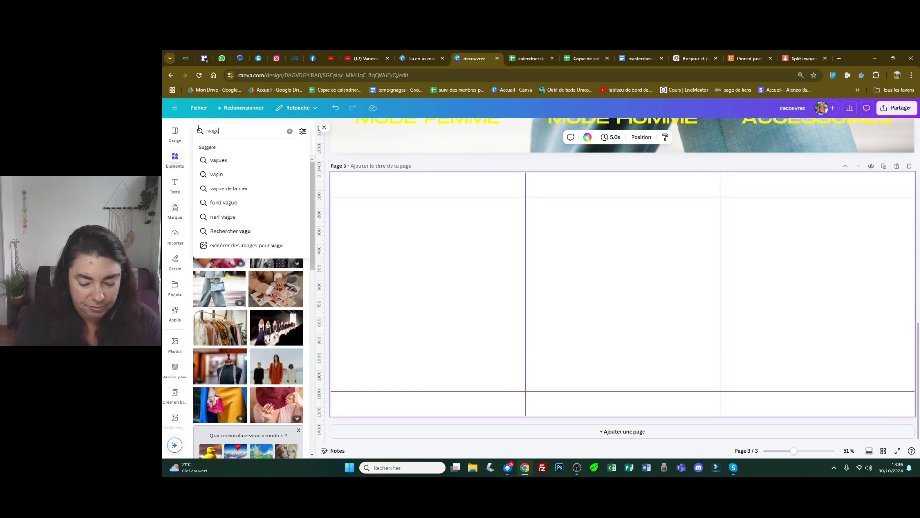
text(e)
key(Return)
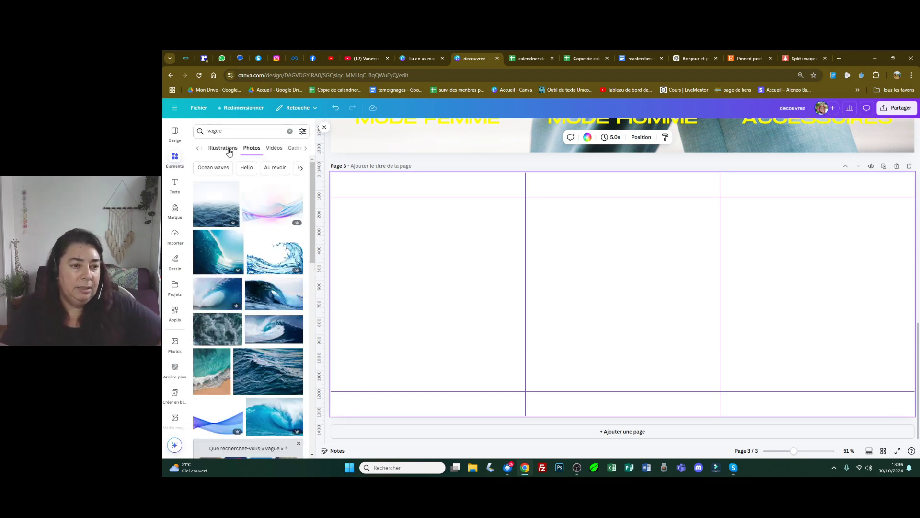
click(223, 148)
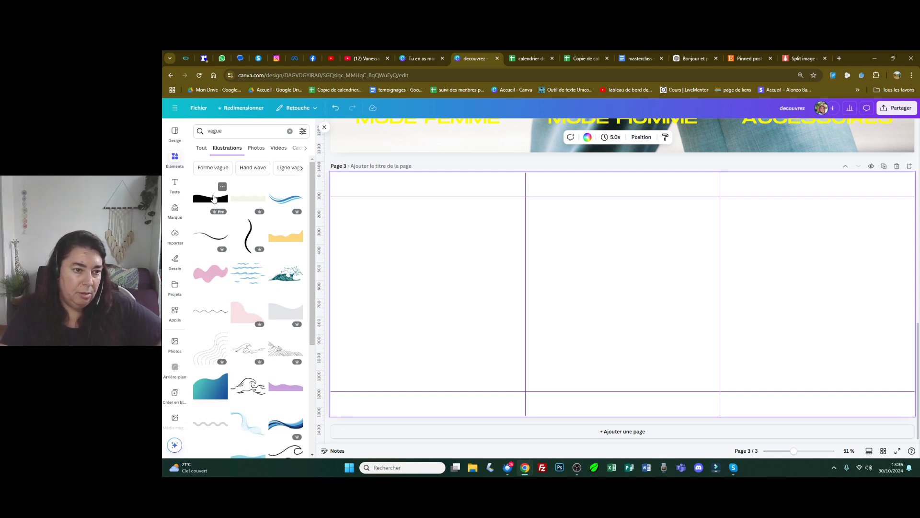
click(215, 198)
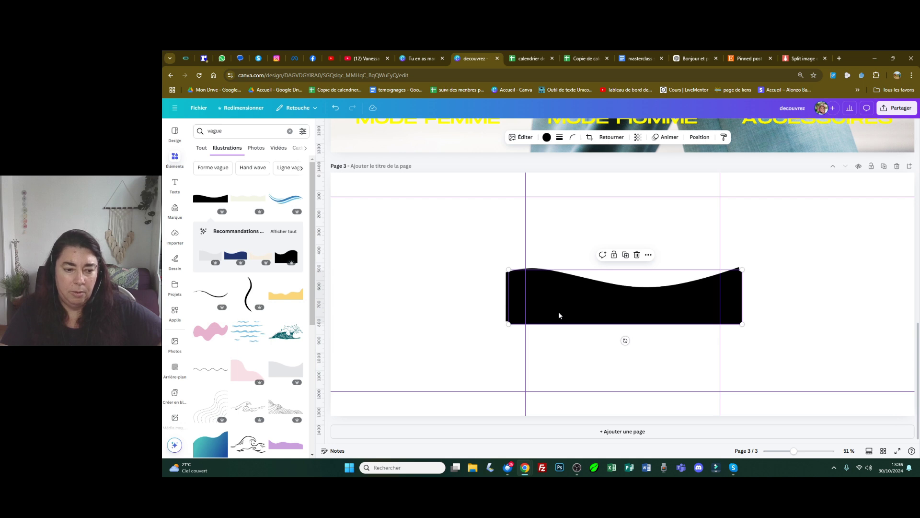
drag(559, 315, 558, 312)
click(499, 312)
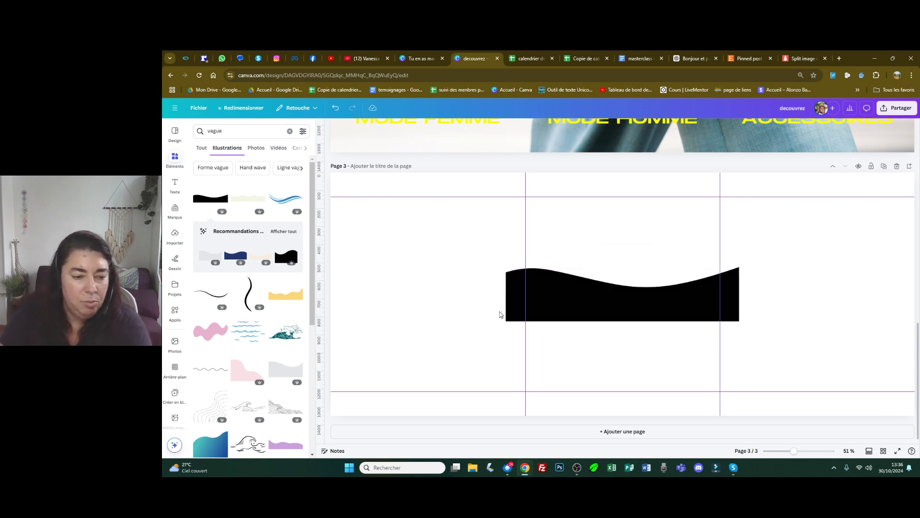
click(594, 299)
key(Delete)
Insert the dark blue wave illustration, align it with page 3's lower-left corner and enlarge it to about half the page width
scroll(265, 297, down, 3)
scroll(266, 314, down, 6)
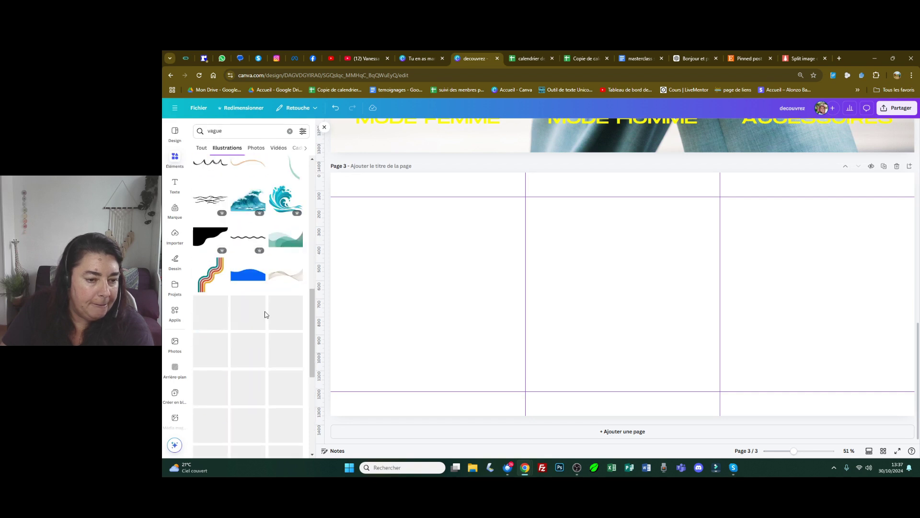
scroll(261, 297, down, 3)
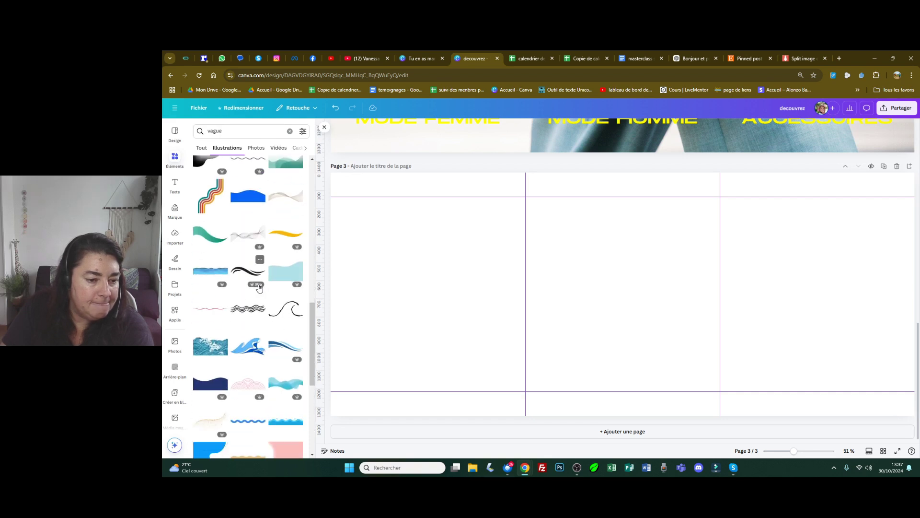
scroll(259, 287, down, 3)
click(211, 264)
drag(618, 309, 444, 380)
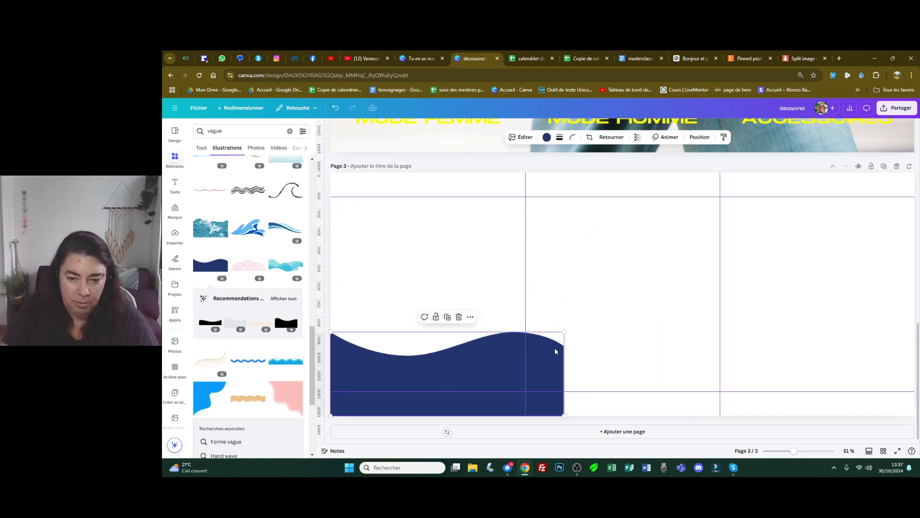
drag(565, 330, 628, 316)
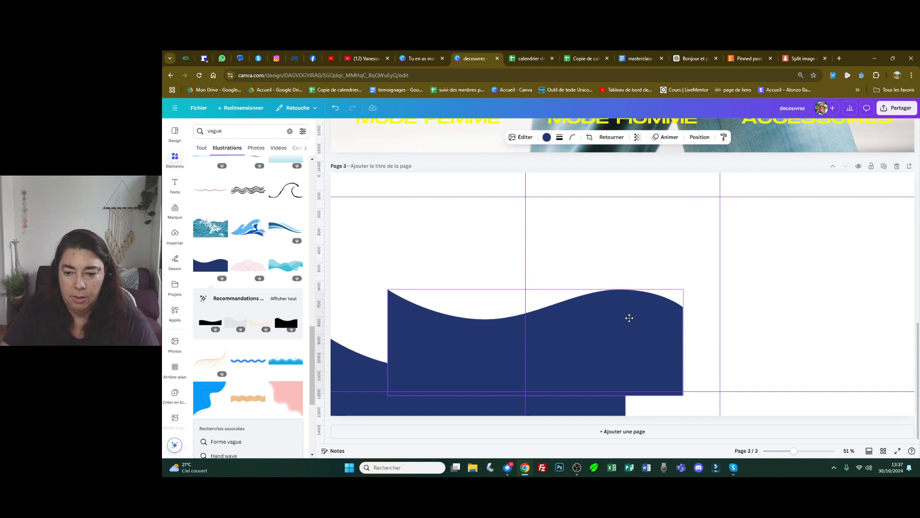
Flip a duplicate of the wave horizontally and align it so the crest continues seamlessly from the first wave
click(621, 137)
click(620, 155)
drag(523, 324, 577, 370)
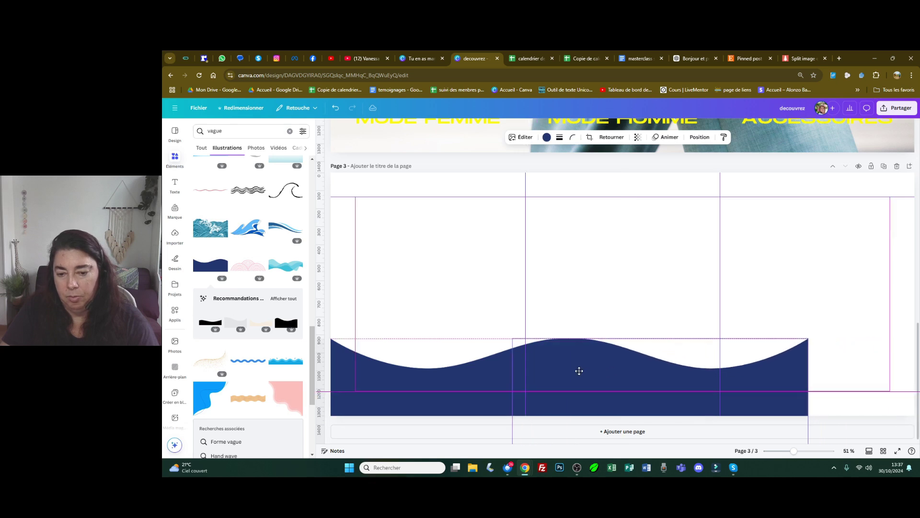
click(599, 292)
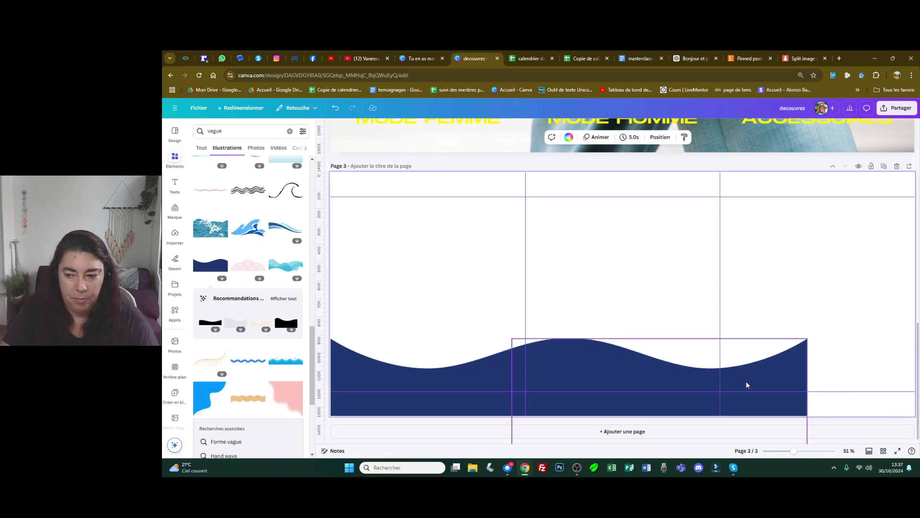
Duplicate the first wave again, flip the copy horizontally and place it against the second wave to fill the page's right edge
click(538, 371)
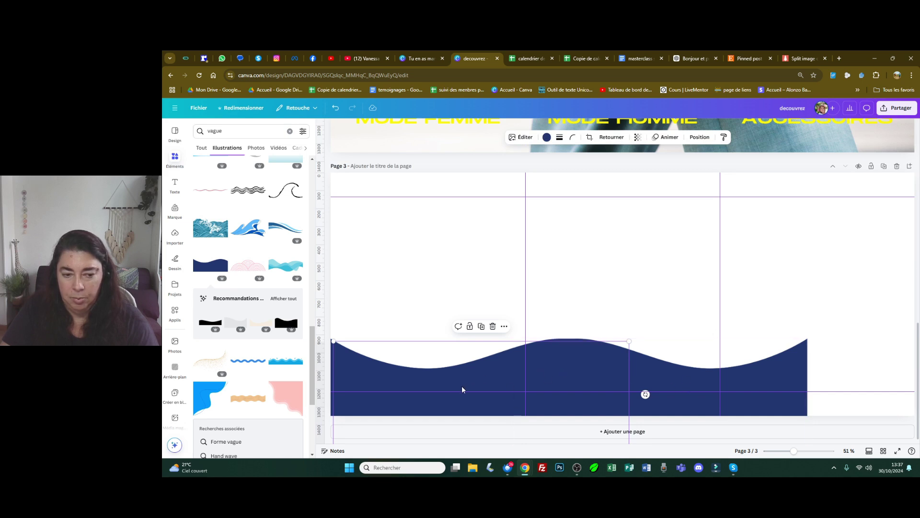
drag(591, 373, 749, 320)
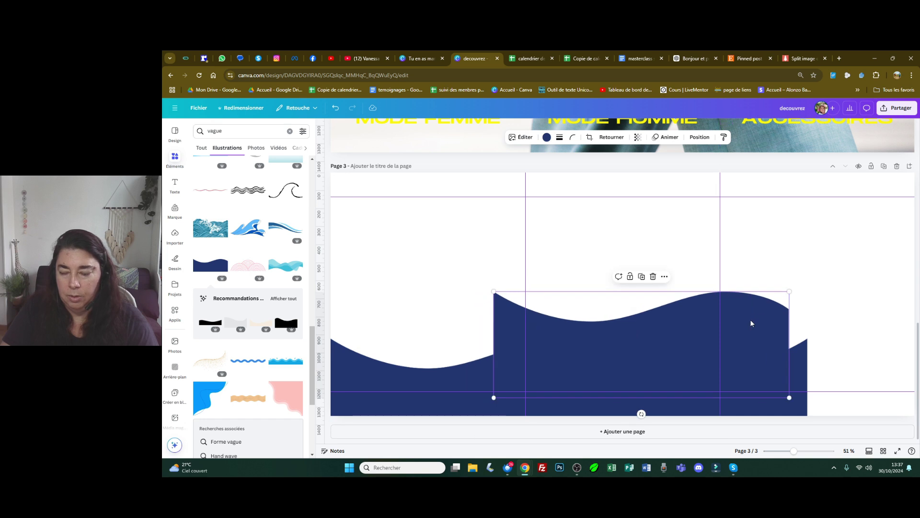
click(612, 137)
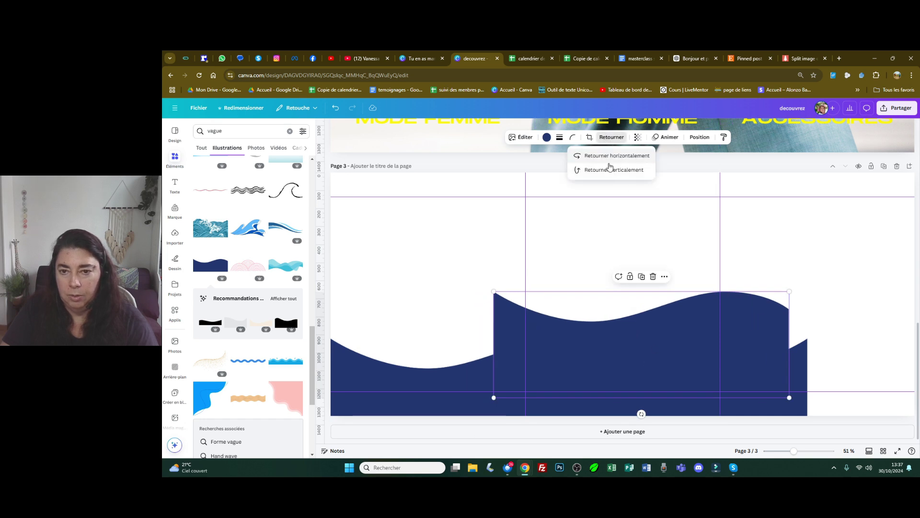
click(617, 155)
drag(622, 333, 905, 367)
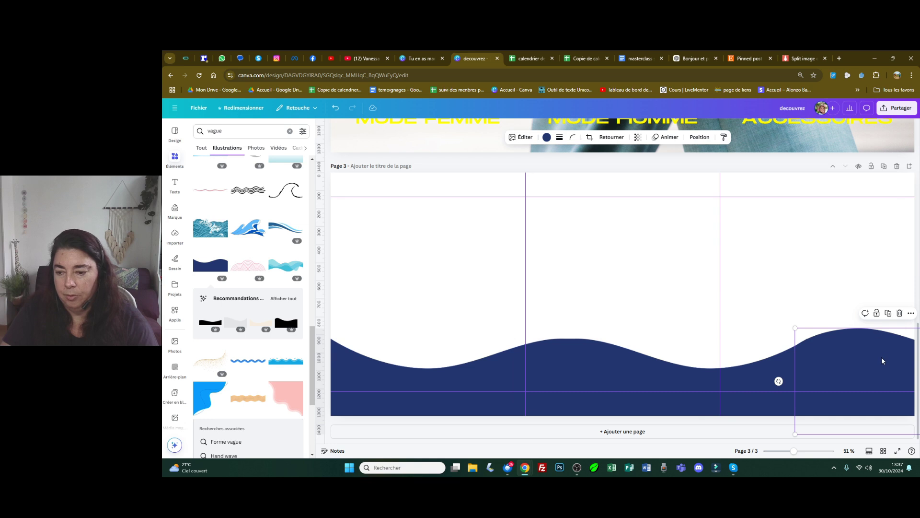
key(Escape)
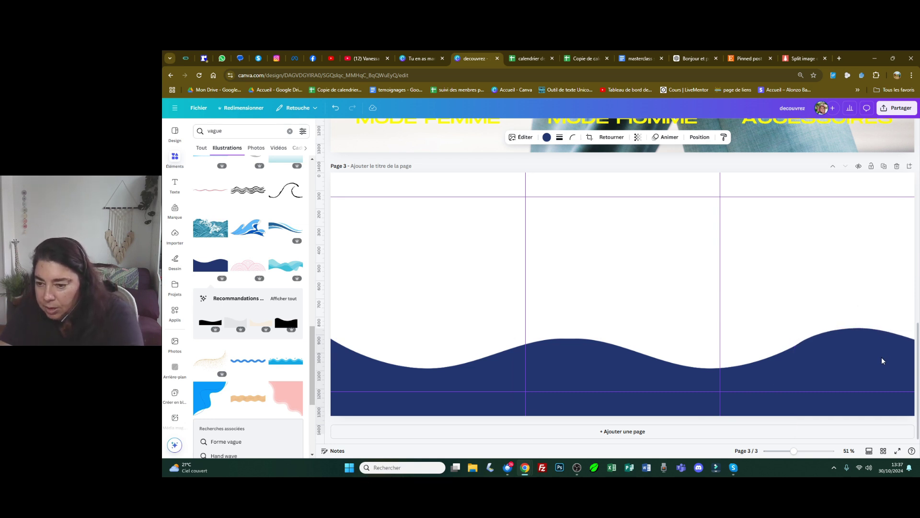
click(881, 356)
scroll(261, 337, down, 3)
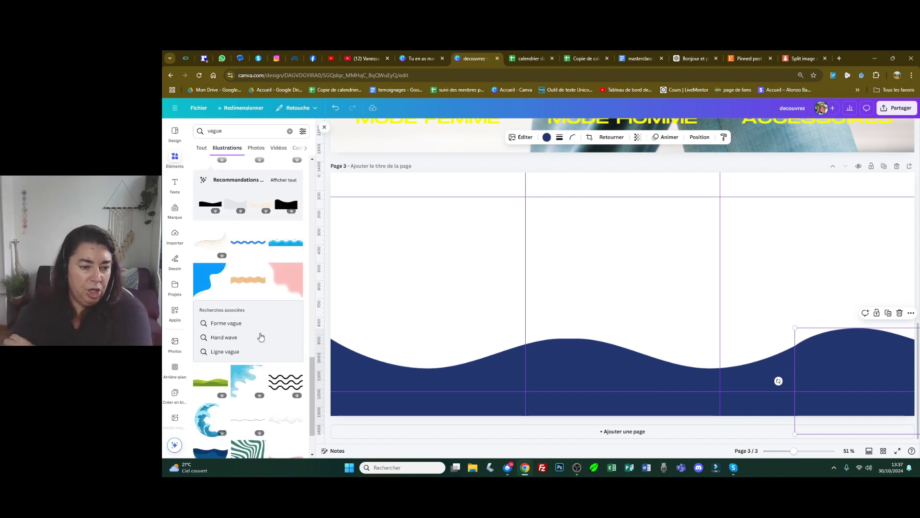
scroll(268, 311, down, 5)
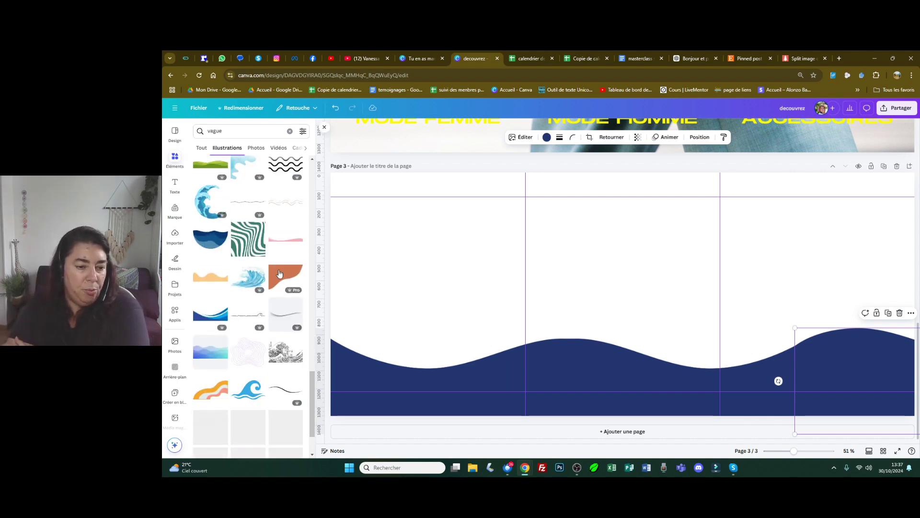
Recolour the first wave with the light grey-blue of the second brand palette and apply the change to all the waves
click(405, 384)
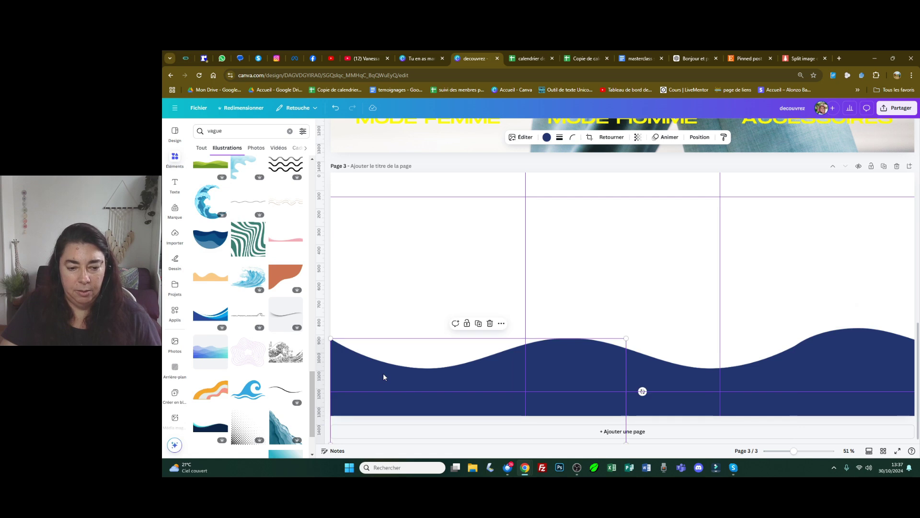
click(547, 138)
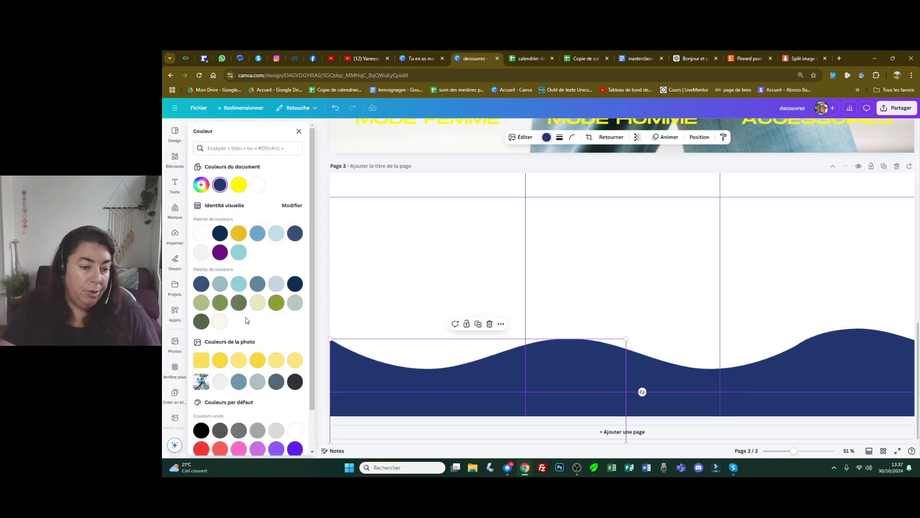
click(276, 284)
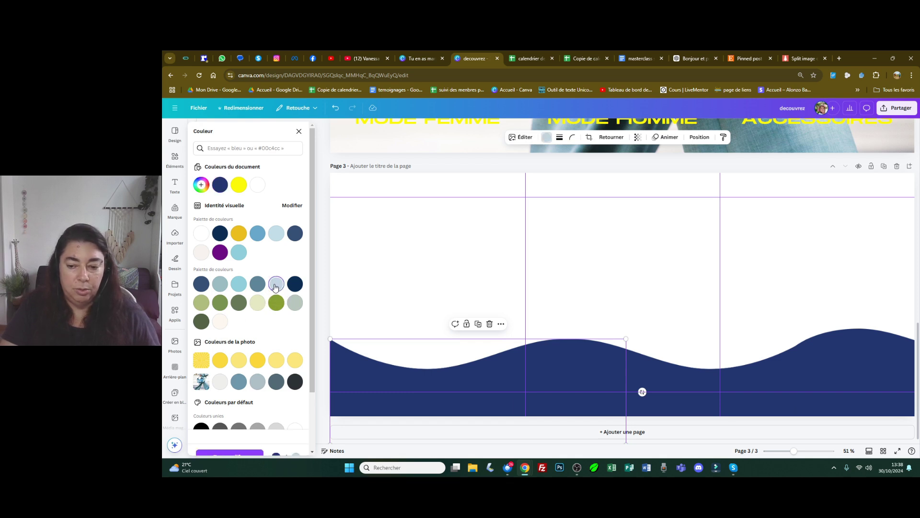
click(229, 442)
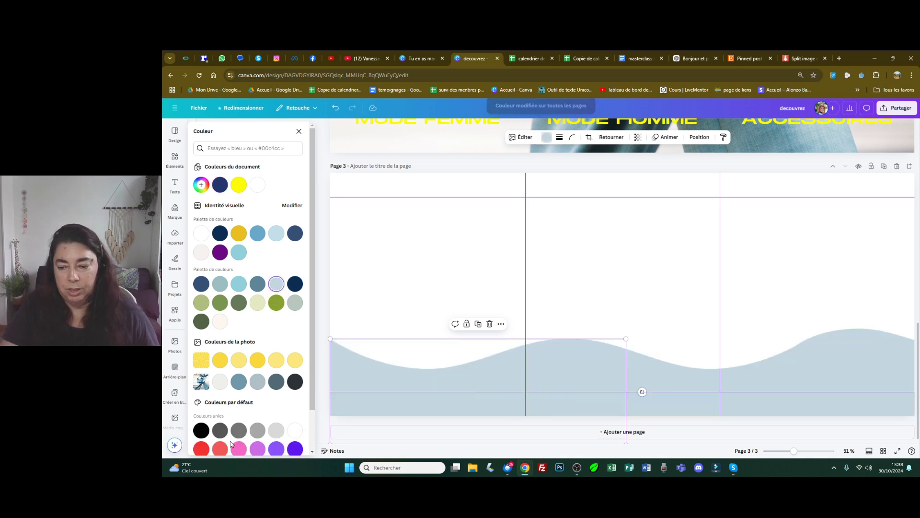
Set page 3's background to the cream colour from the second brand palette
click(643, 244)
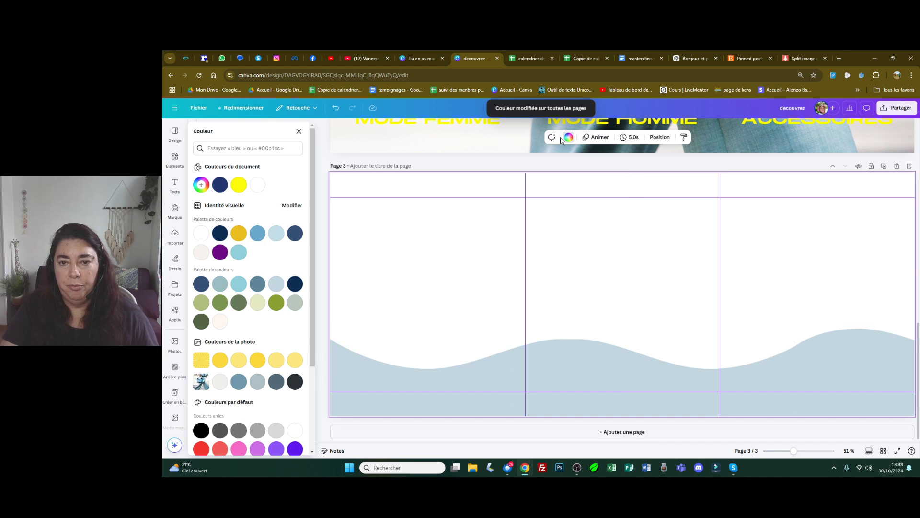
click(257, 304)
click(223, 323)
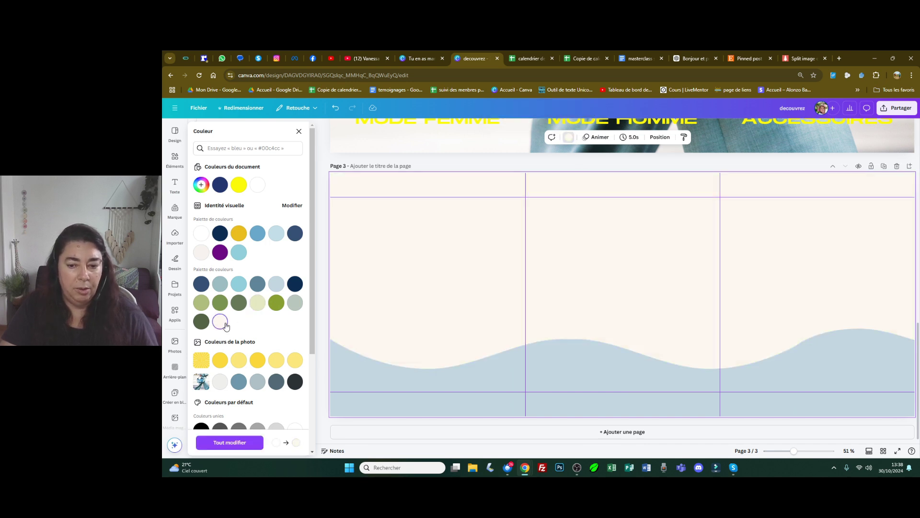
click(501, 303)
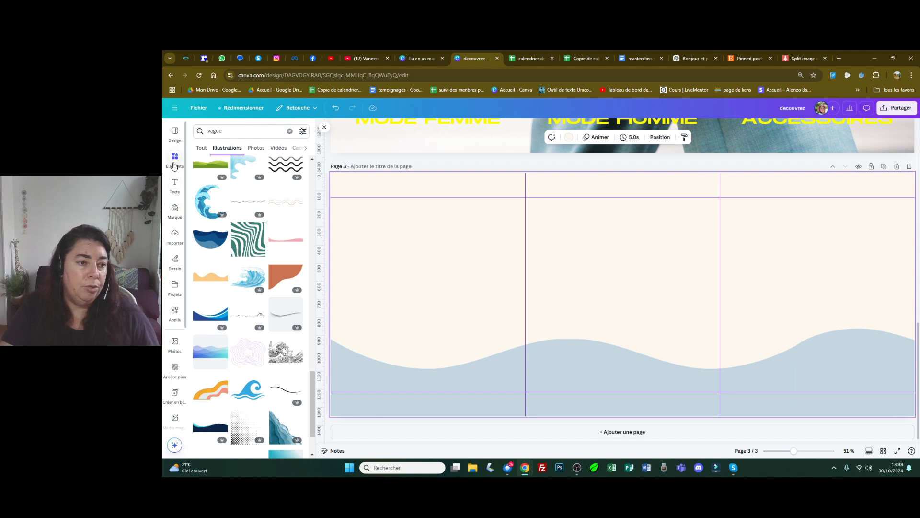
Clear the element search, insert the square photo frame, shrink it and widen it to a rectangle spanning the second and third columns' boundary
click(255, 148)
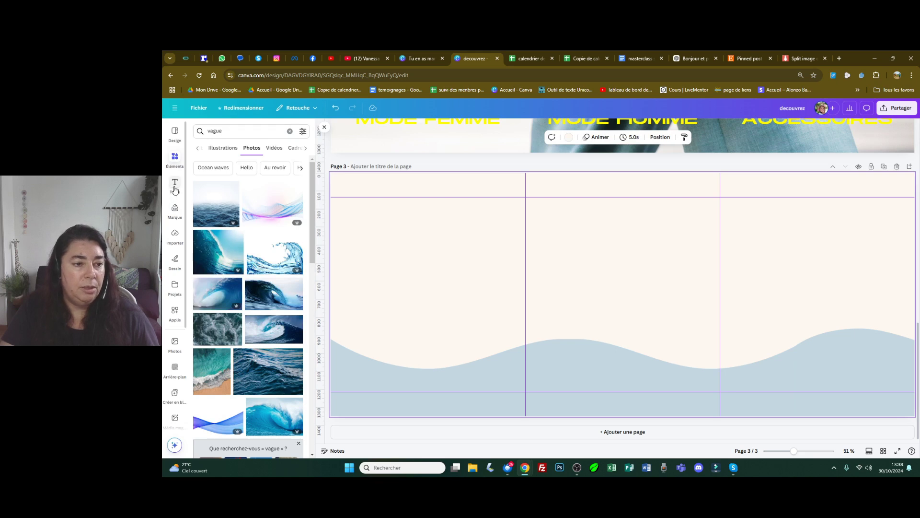
click(289, 131)
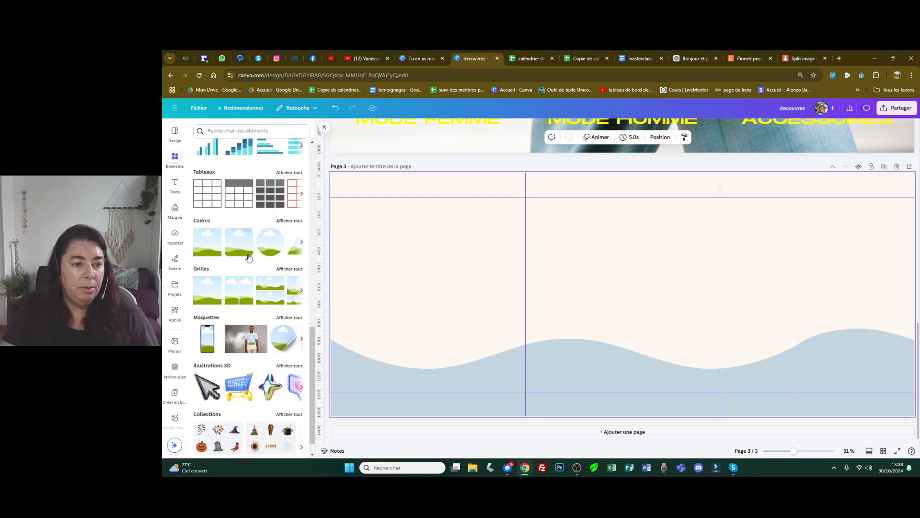
click(216, 252)
drag(650, 281, 769, 269)
drag(821, 328, 785, 294)
drag(787, 250, 833, 249)
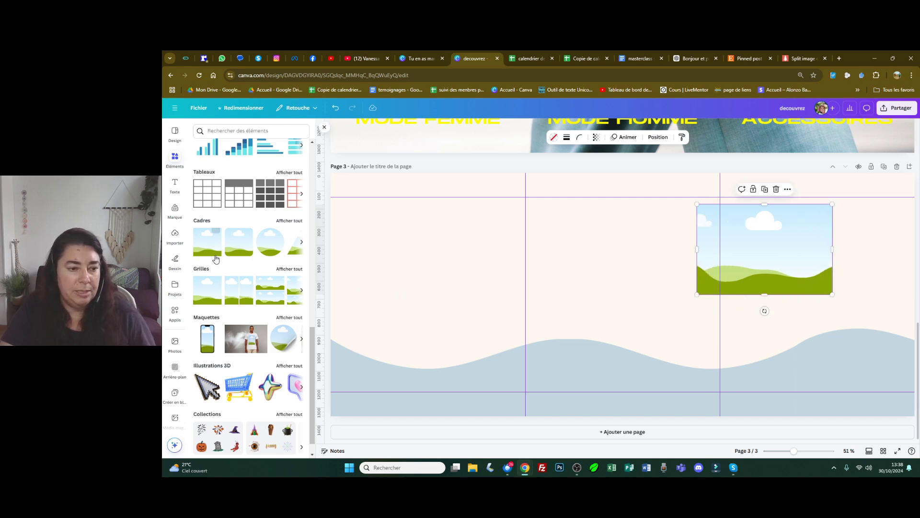
Insert another square photo frame, place it in the second column and stretch it downward into a tall portrait rectangle
click(207, 242)
drag(637, 300, 655, 289)
drag(648, 260, 649, 256)
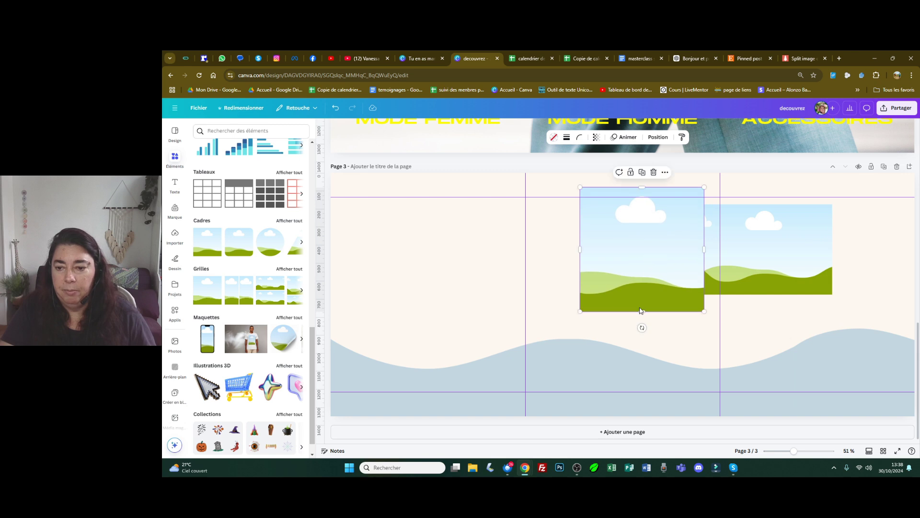
drag(642, 312, 642, 386)
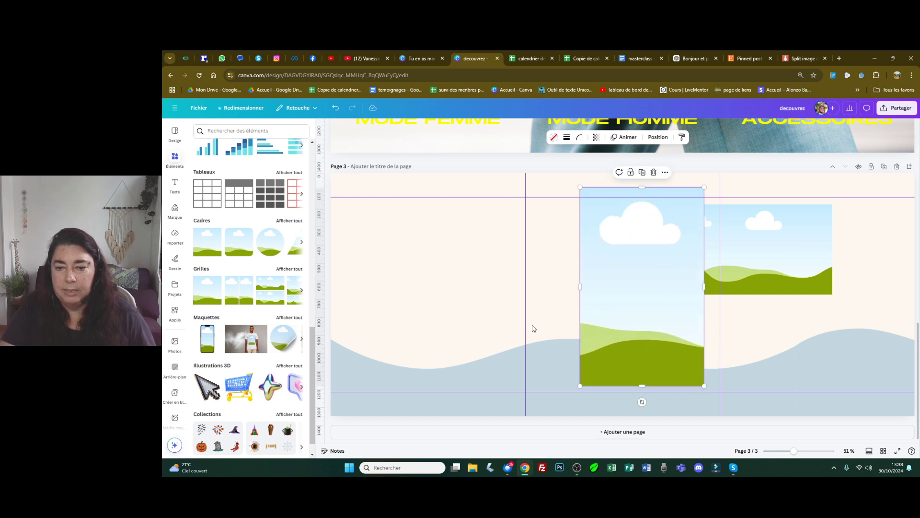
Add a third square photo frame, widen it to a landscape rectangle and place it low across the first and second columns' boundary
drag(218, 250, 499, 292)
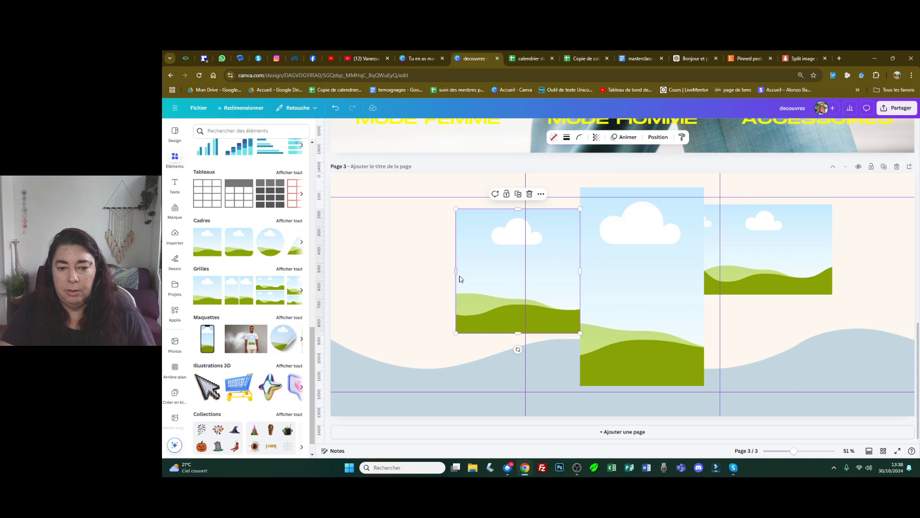
drag(455, 273, 410, 272)
drag(495, 332, 519, 339)
click(482, 223)
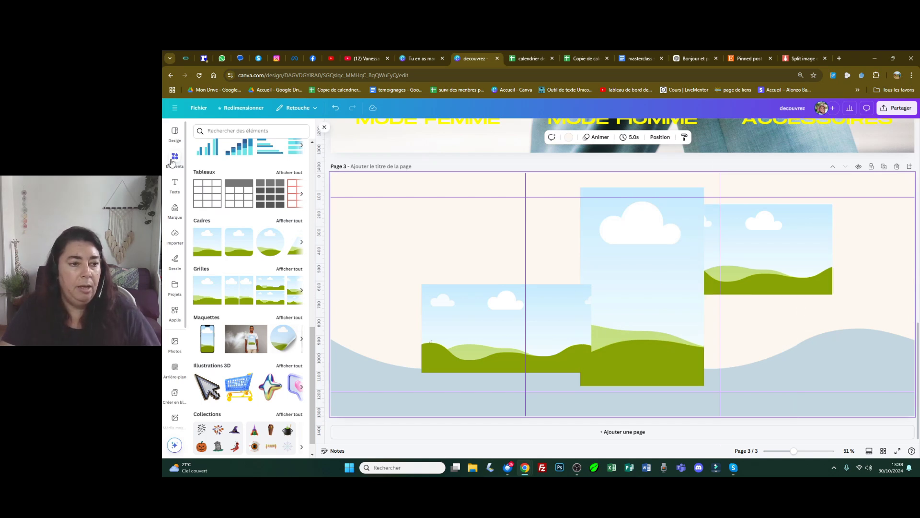
Search the elements for "meditation" photos and place the group meditation photo in the frame spanning the second and third columns
click(175, 234)
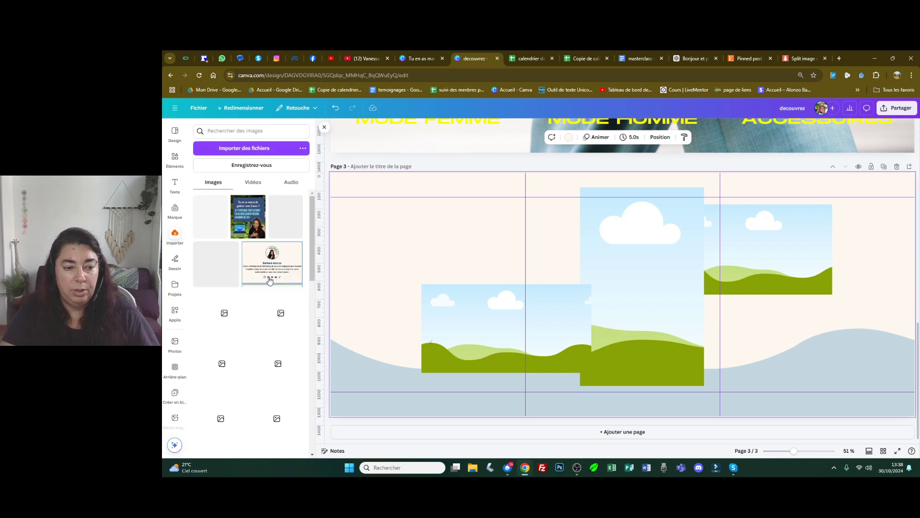
scroll(314, 330, down, 10)
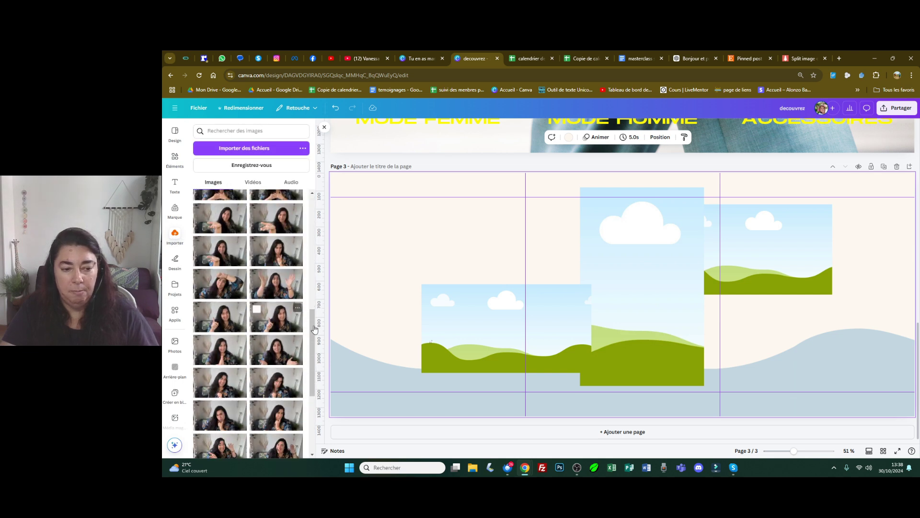
click(174, 158)
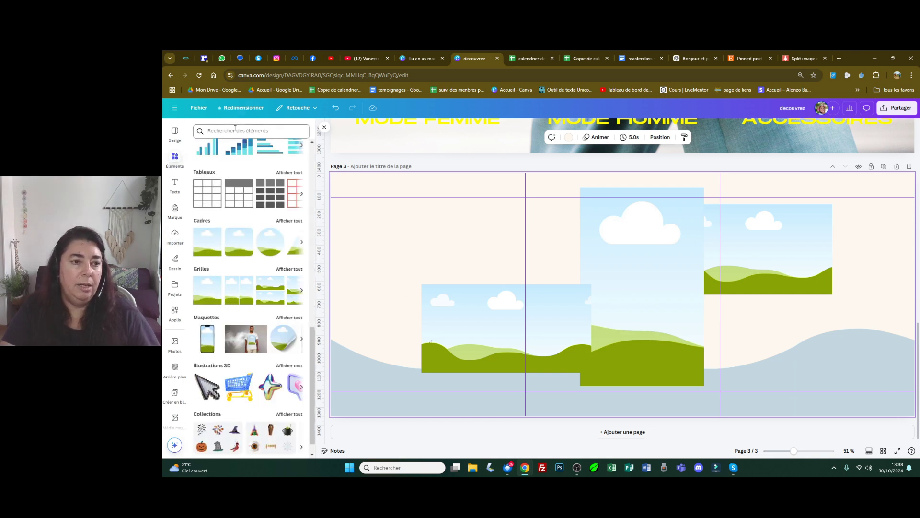
click(253, 130)
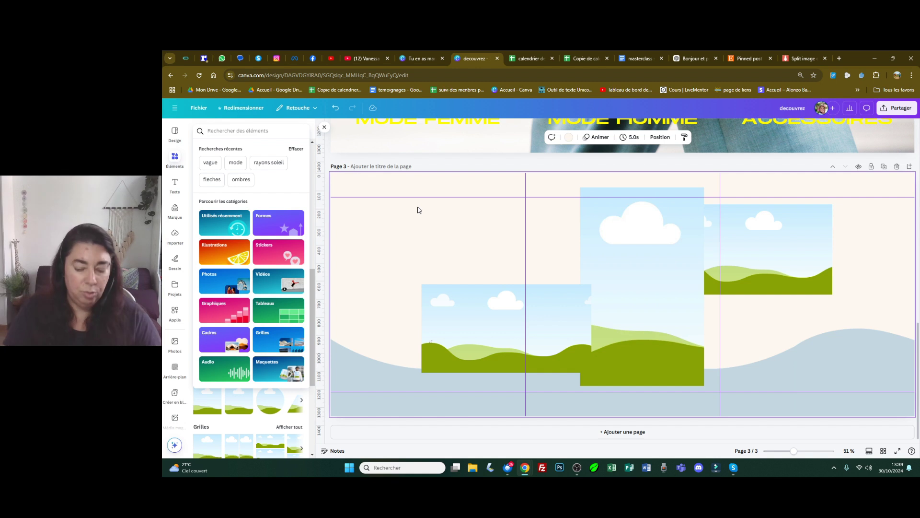
text(medit)
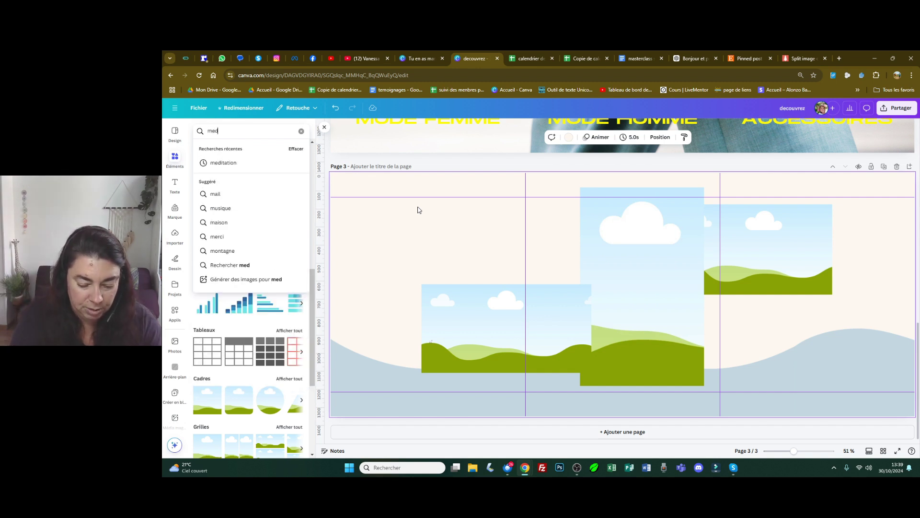
click(263, 164)
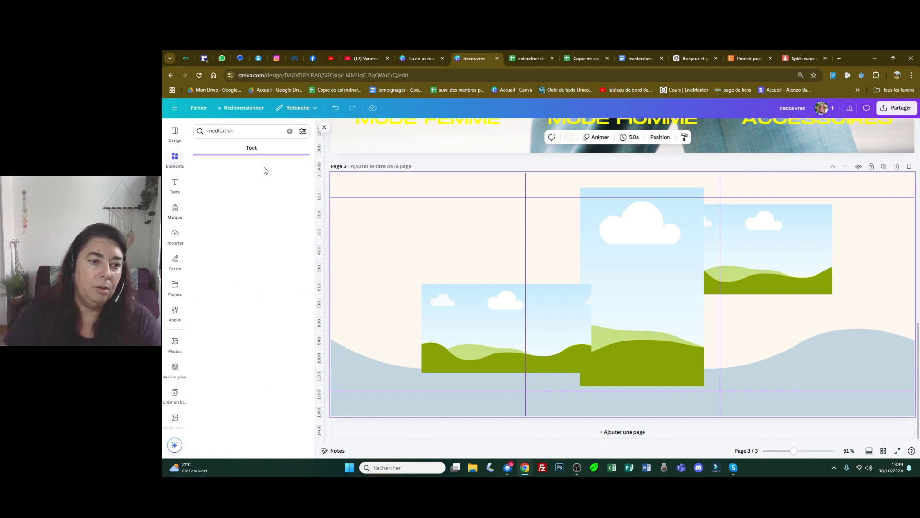
click(287, 235)
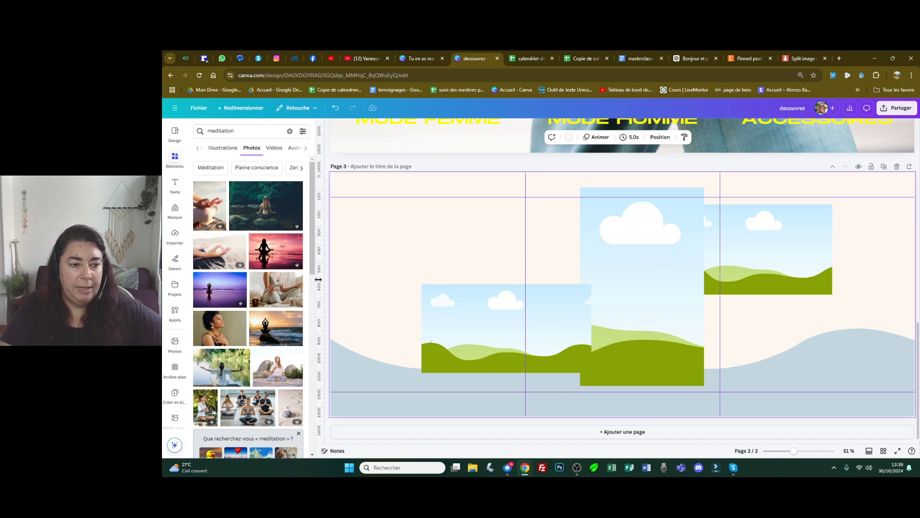
drag(266, 395, 732, 274)
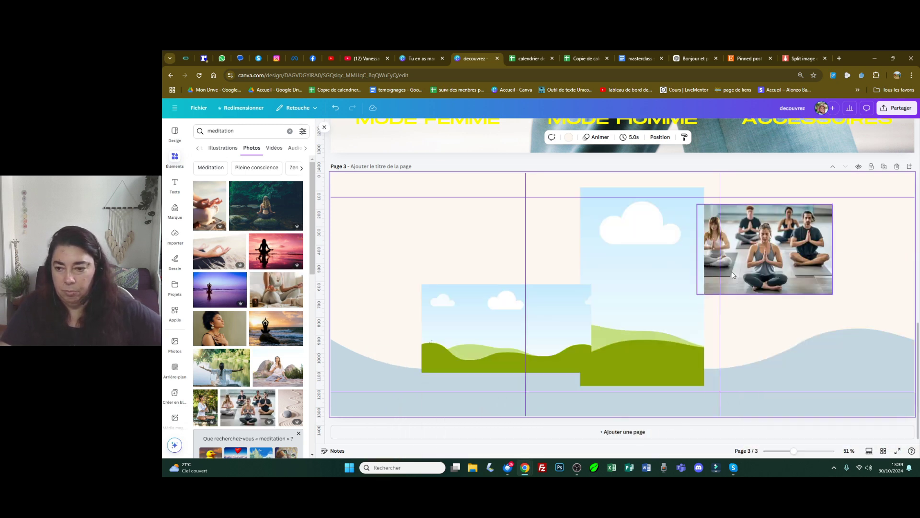
Fill the frame spanning the first and second columns with the lakeside arms-outstretched photo and shift the image within the frame
scroll(259, 335, down, 1)
drag(225, 328, 434, 309)
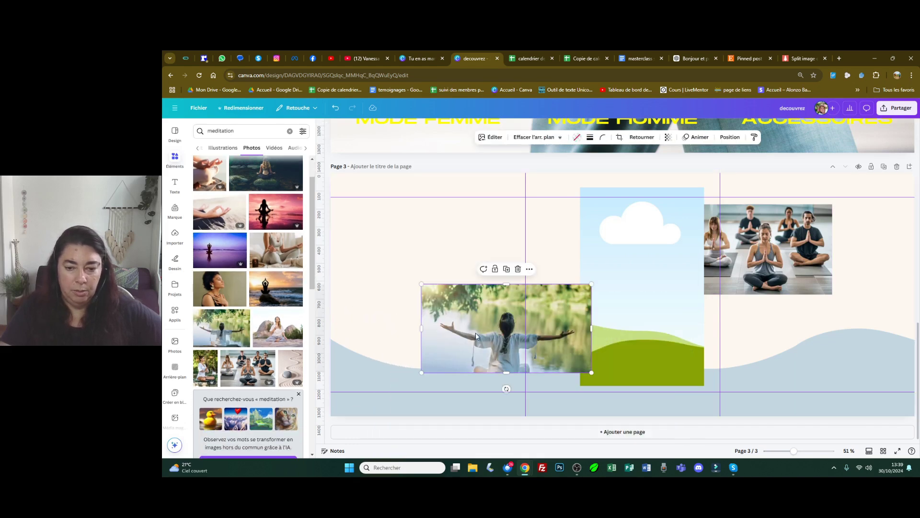
double_click(488, 340)
drag(487, 339, 487, 327)
click(392, 223)
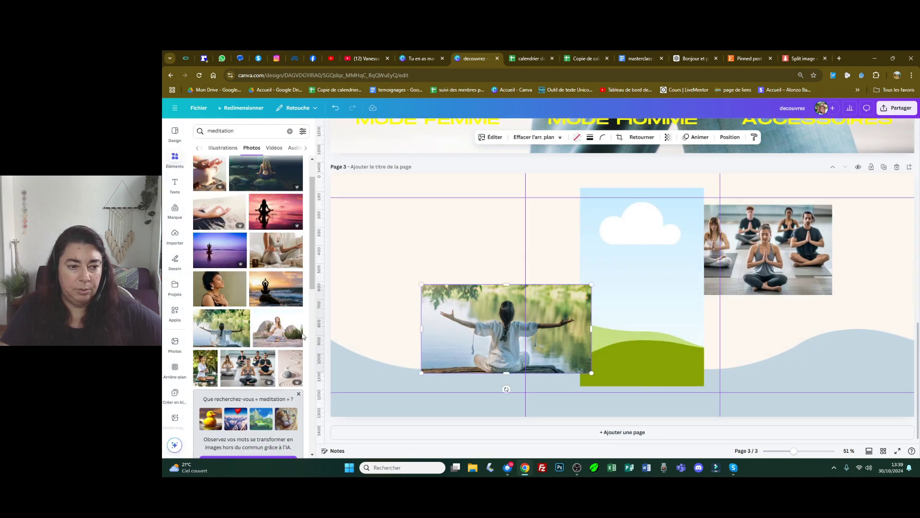
Fill the tall middle frame with the meditation photo of the woman sitting cross-legged on a blue sofa
scroll(241, 271, down, 5)
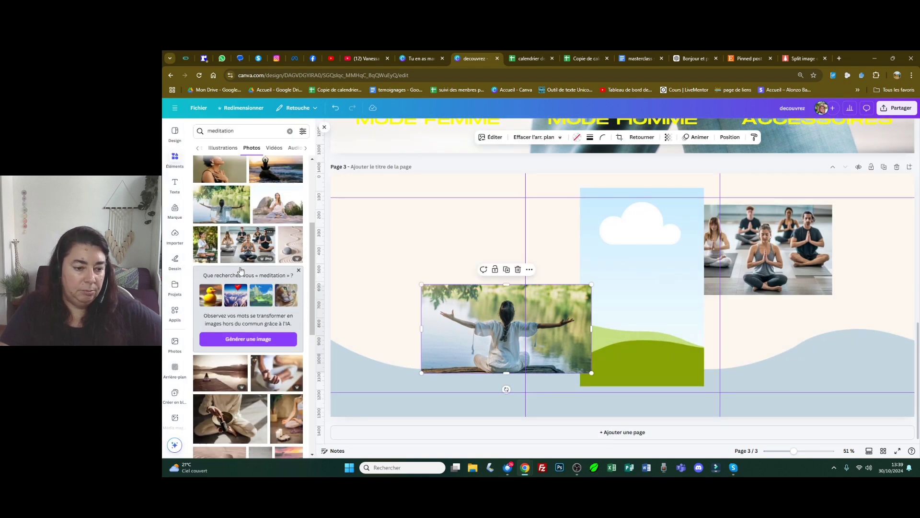
scroll(241, 271, down, 3)
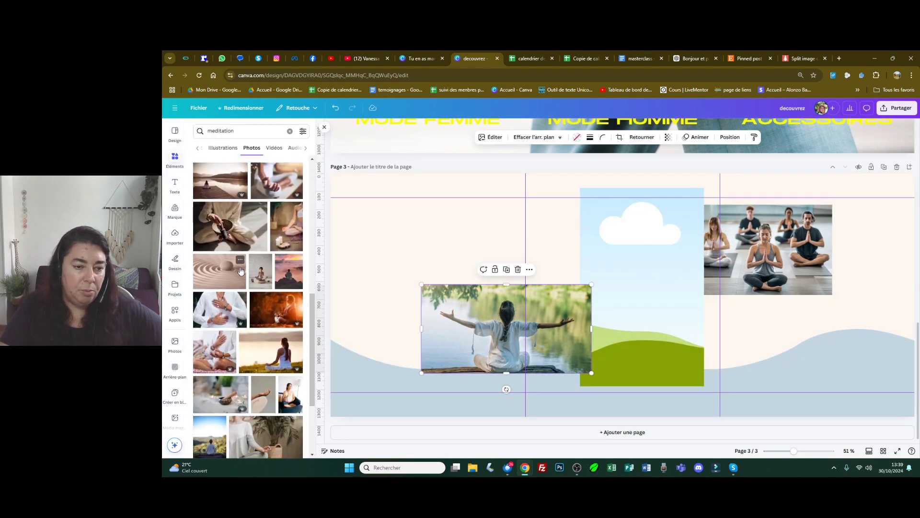
scroll(240, 271, down, 2)
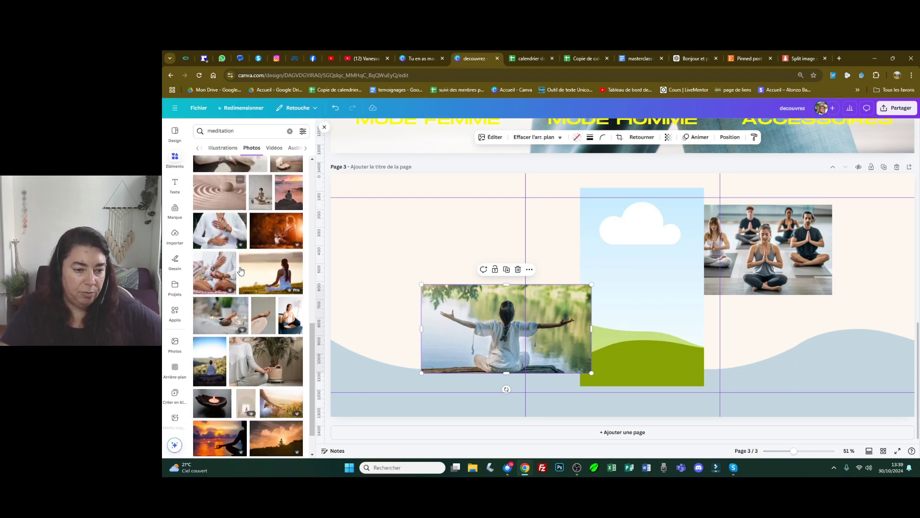
drag(291, 323, 656, 306)
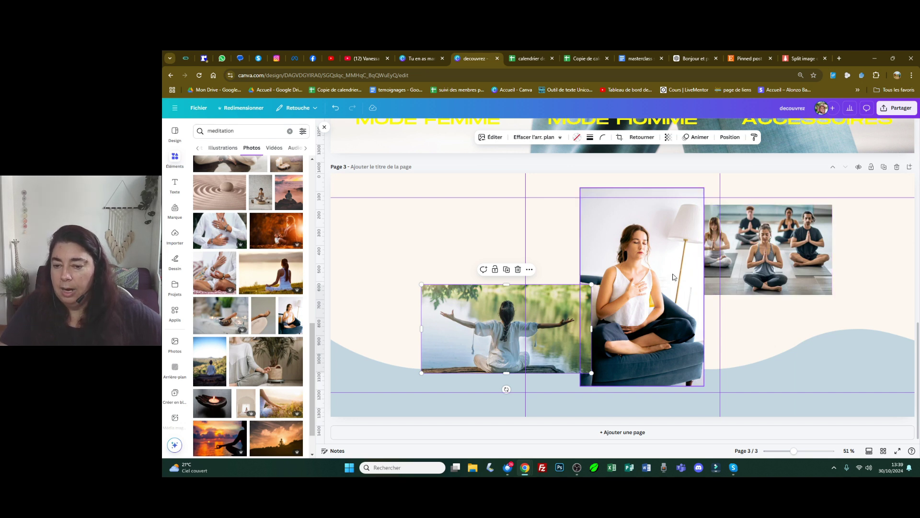
Move the group meditation photo one layer up, above the tall middle photo, and nudge it slightly left
click(734, 248)
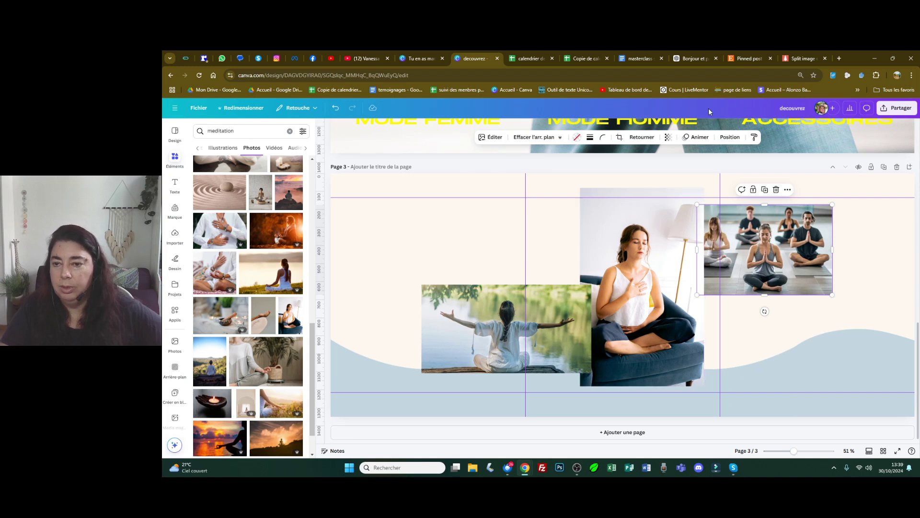
click(727, 139)
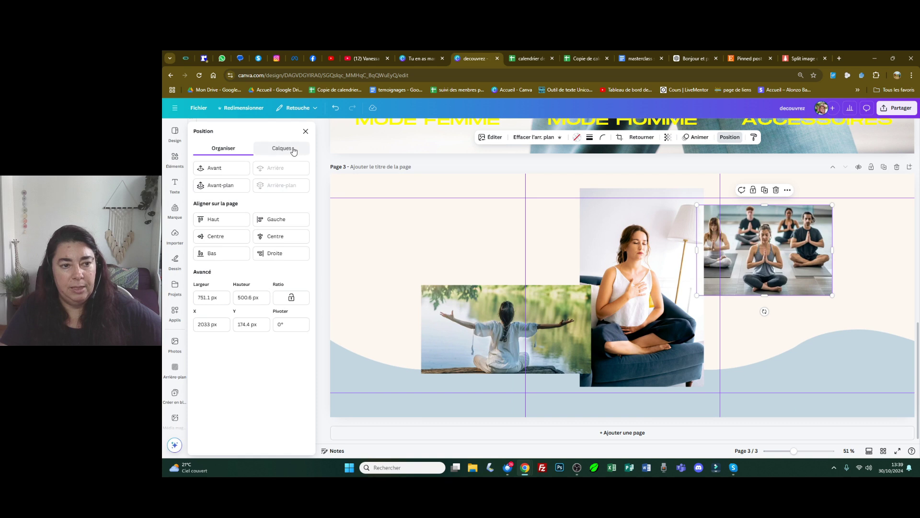
click(289, 149)
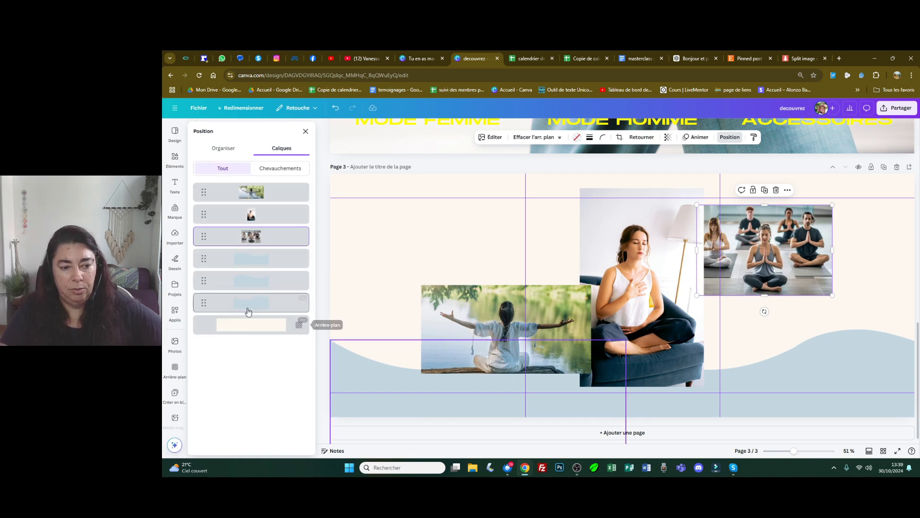
drag(204, 243, 209, 216)
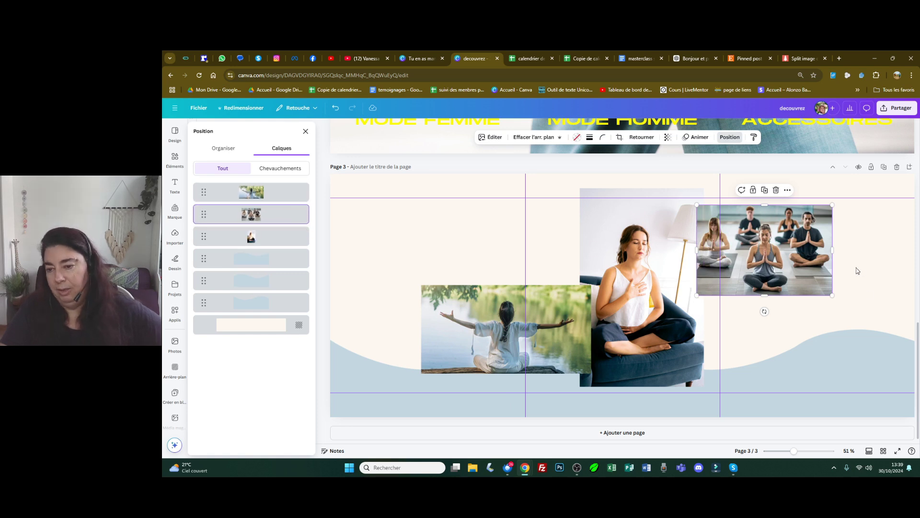
key(shift+Left)
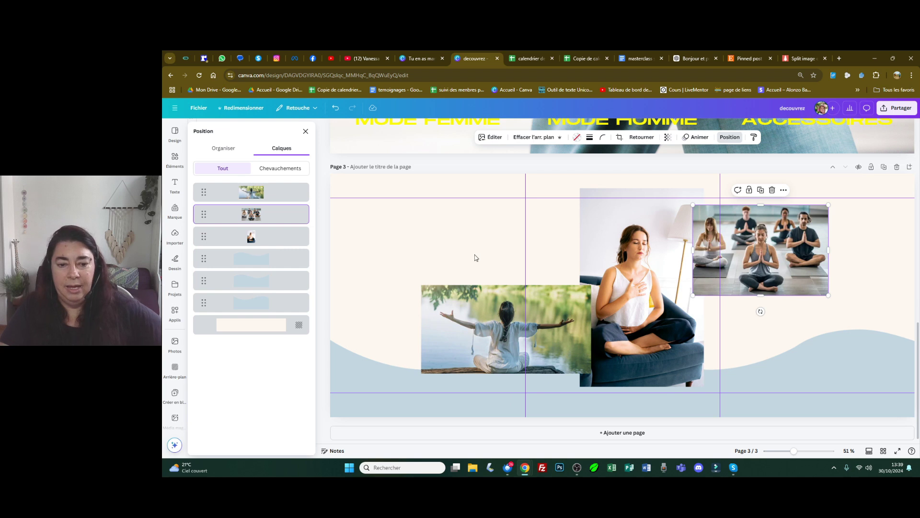
Add a text box in the brand's "texte" style and move it to the upper part of the first column
click(175, 160)
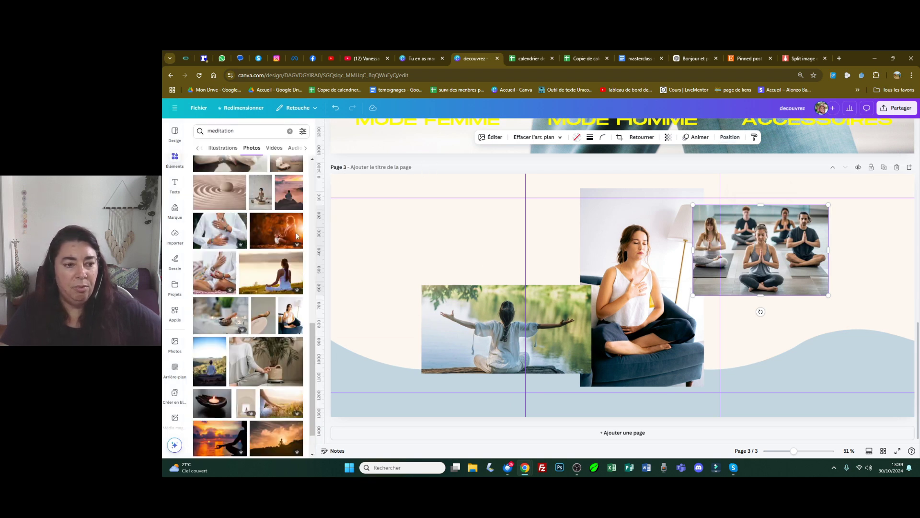
click(175, 186)
scroll(236, 198, up, 10)
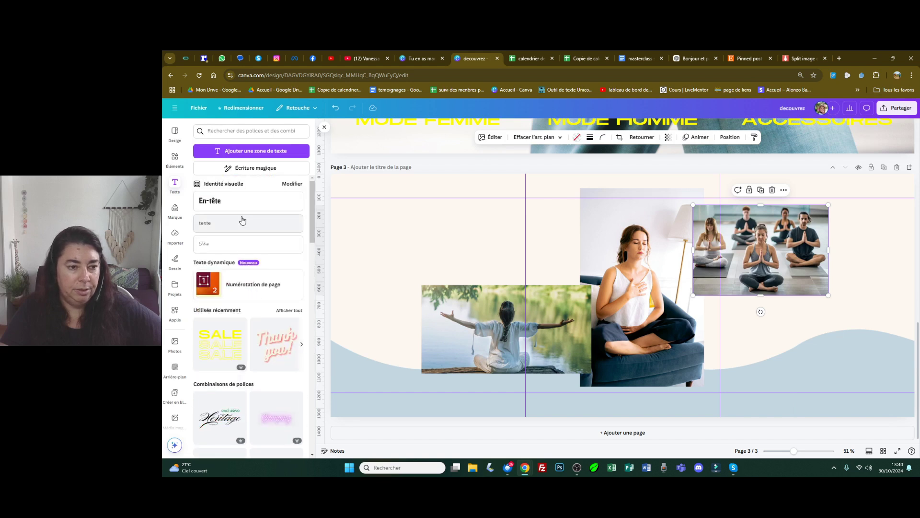
click(242, 221)
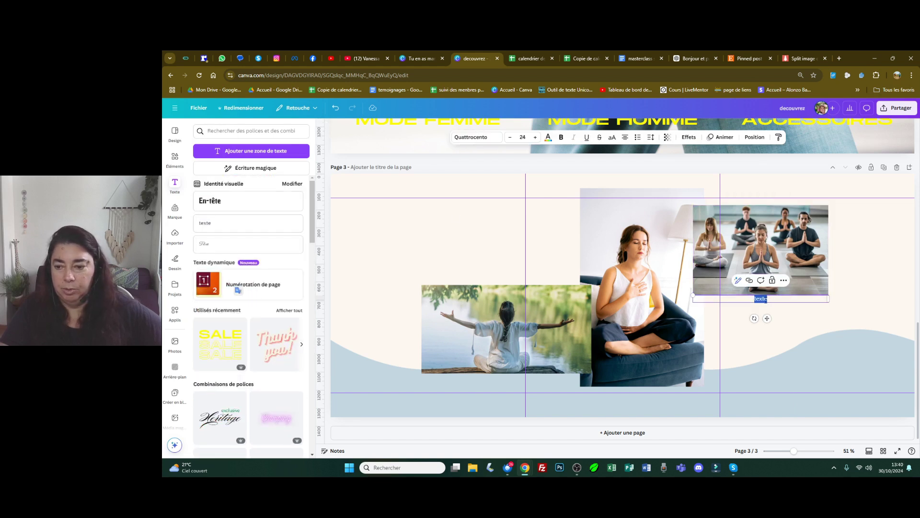
drag(767, 302, 421, 224)
double_click(422, 222)
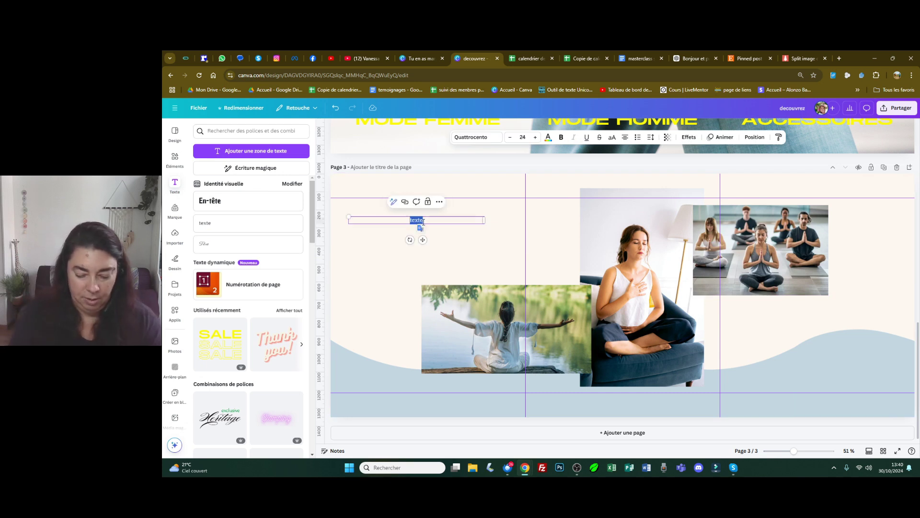
Replace the placeholder with two lines: "pratiquer soi-même" and "télécharge le guide de bonne pratique"
text(pratiq)
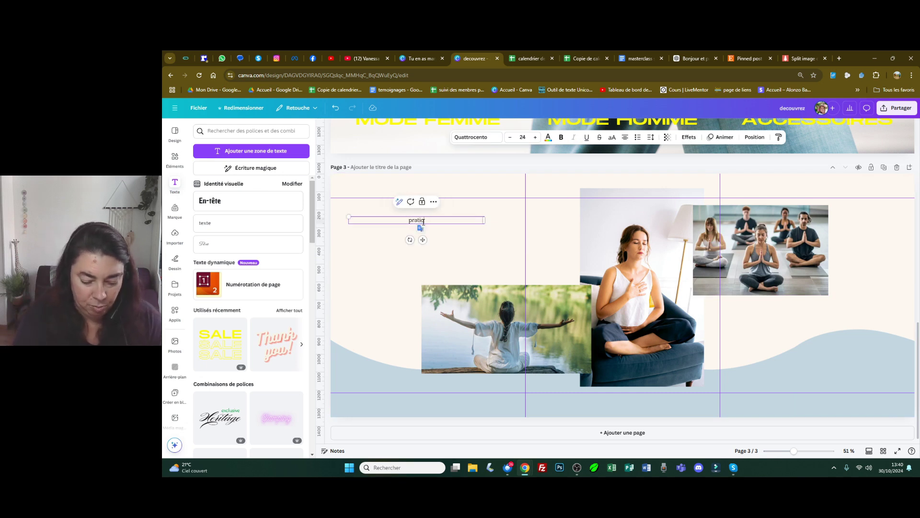
text(uer soi-même)
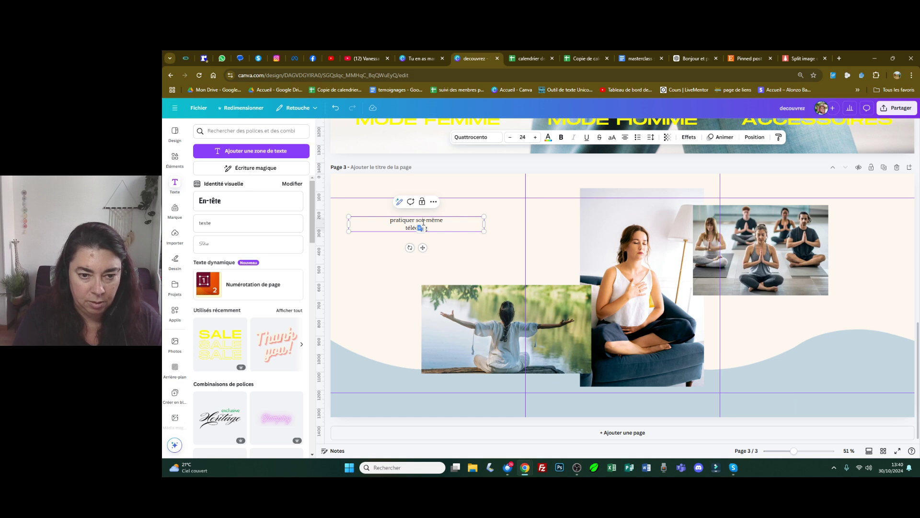
click(496, 257)
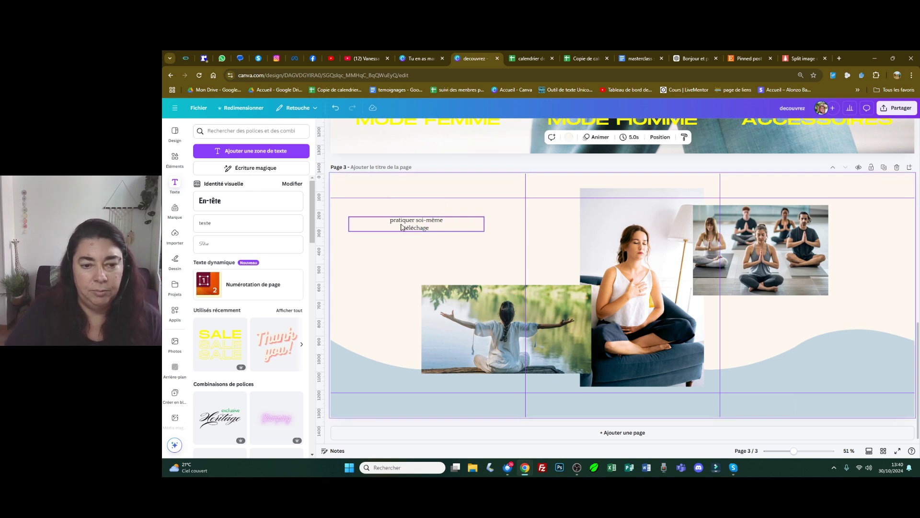
click(427, 230)
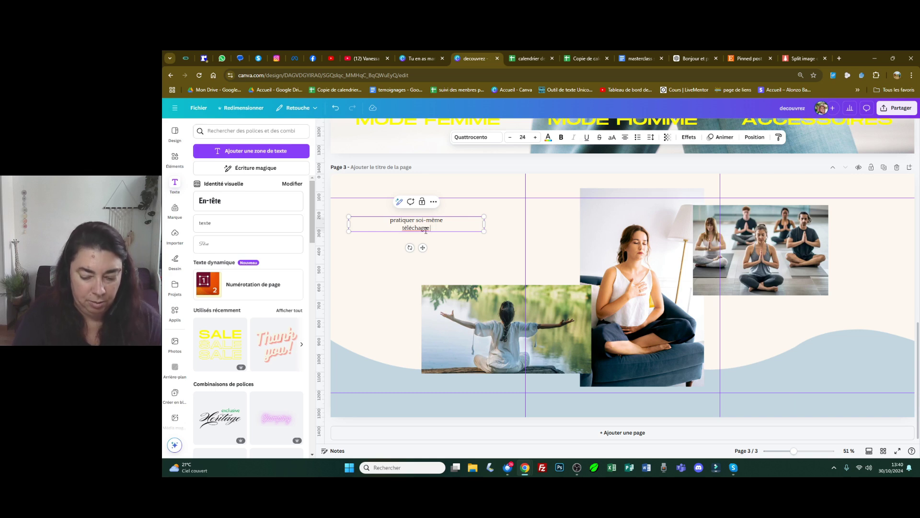
text(guide de bonne pratique)
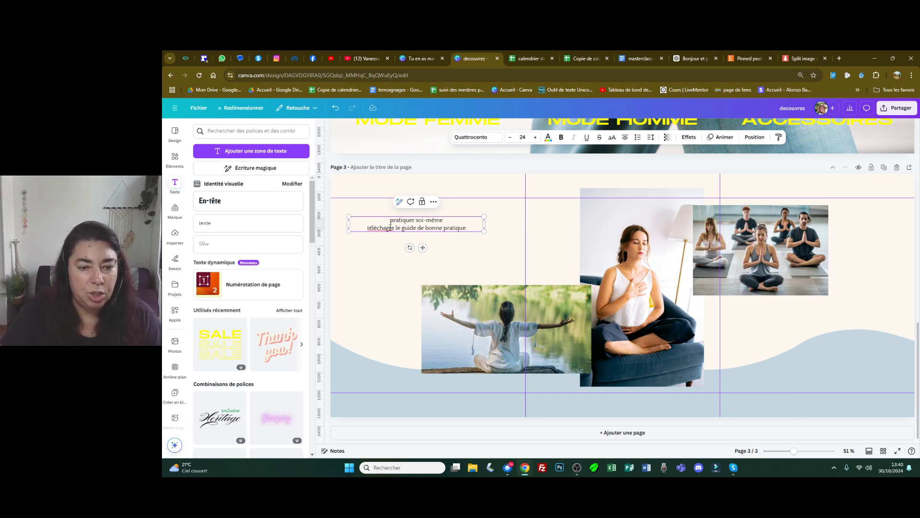
drag(389, 229, 394, 229)
text(rg)
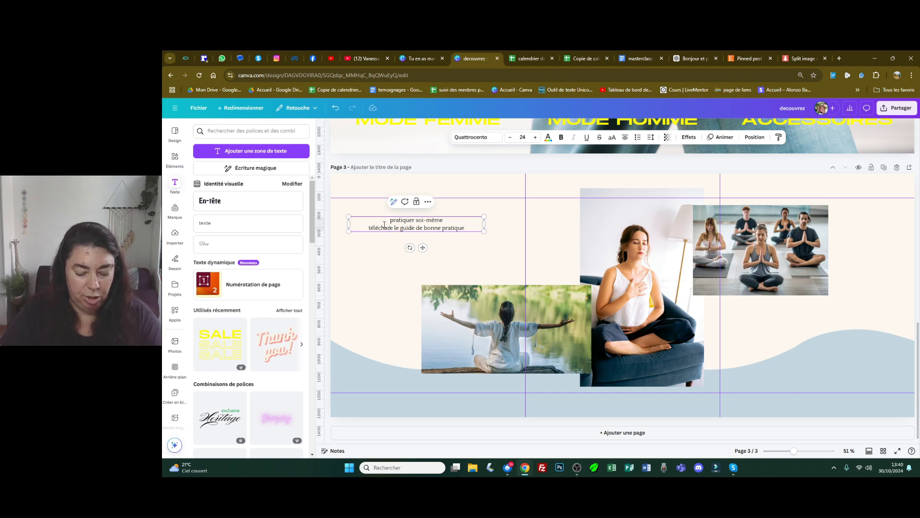
click(486, 241)
click(453, 232)
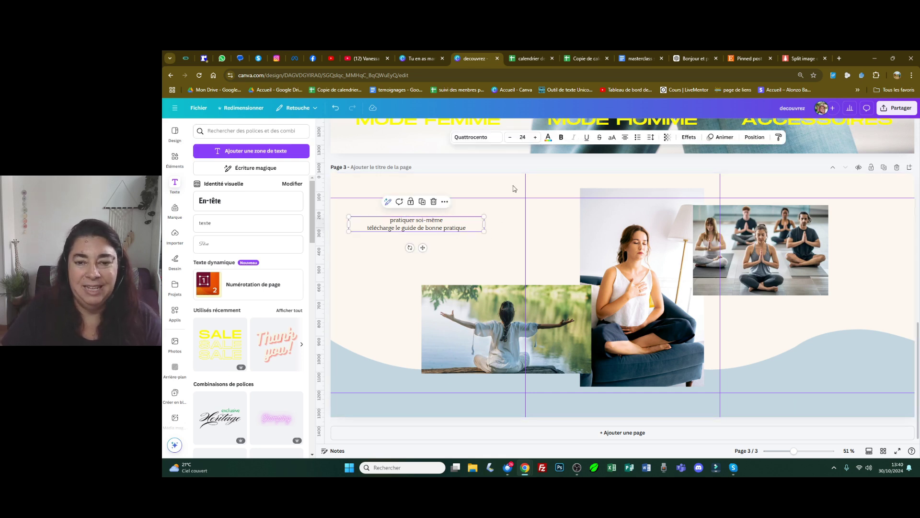
Change the font of the first column's text to Pompiere from the brand fonts
click(475, 137)
scroll(278, 330, down, 3)
click(219, 265)
click(213, 293)
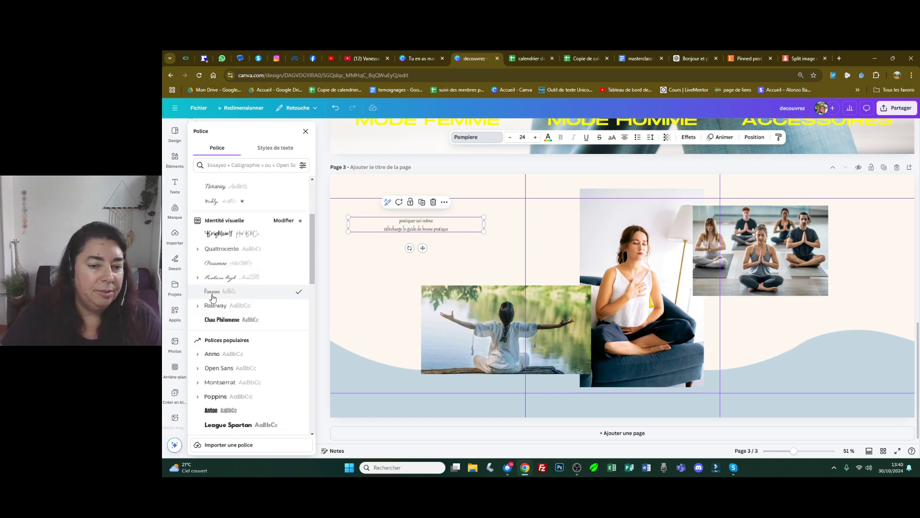
Enlarge the first column's two-line text to size 57,2 and position it above the outdoor meditation photo
click(535, 138)
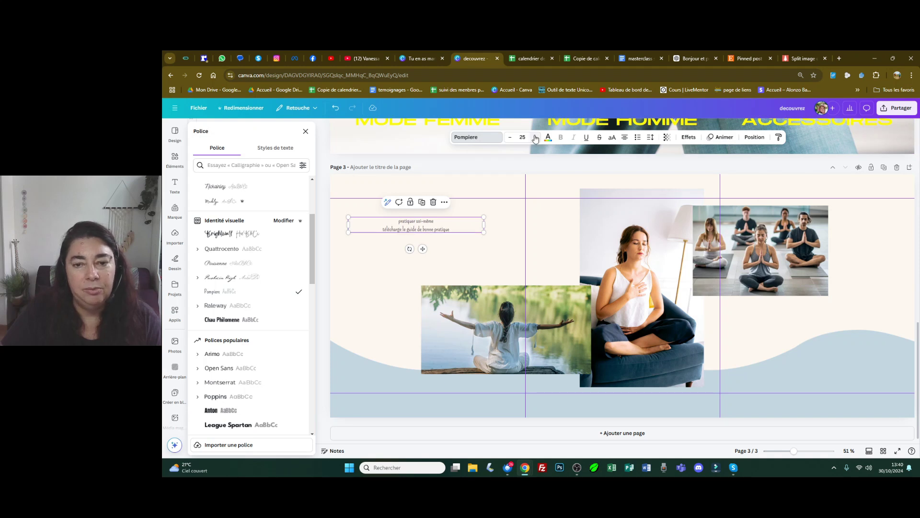
drag(484, 226, 504, 253)
drag(455, 237, 449, 252)
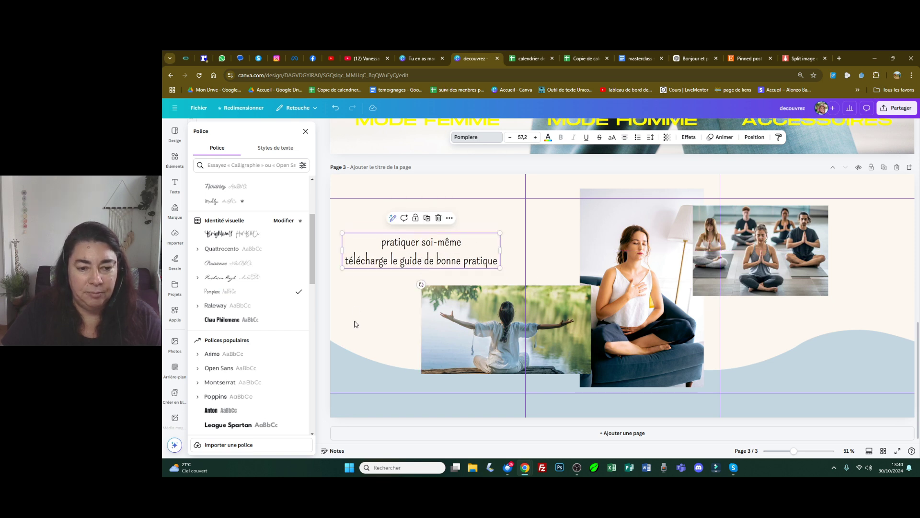
Clear the meditation search in the elements library and open the full collection of frames (Cadres)
click(175, 185)
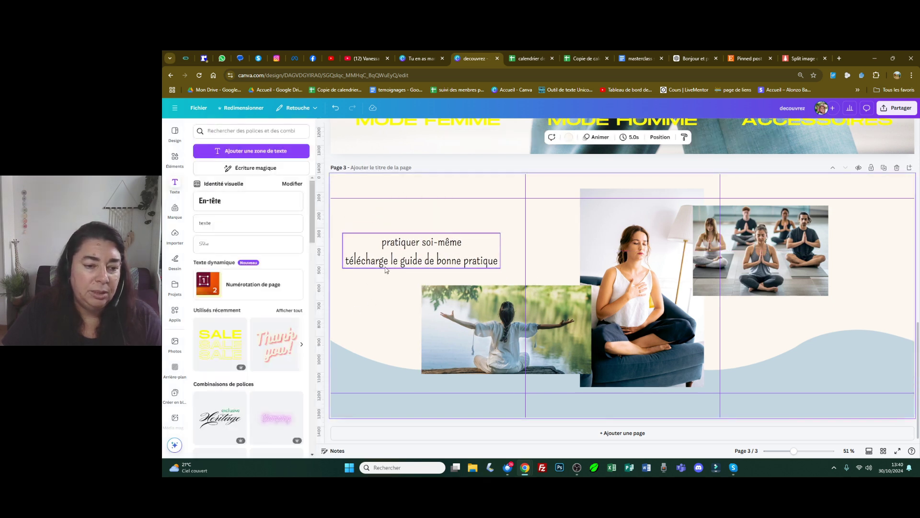
click(175, 158)
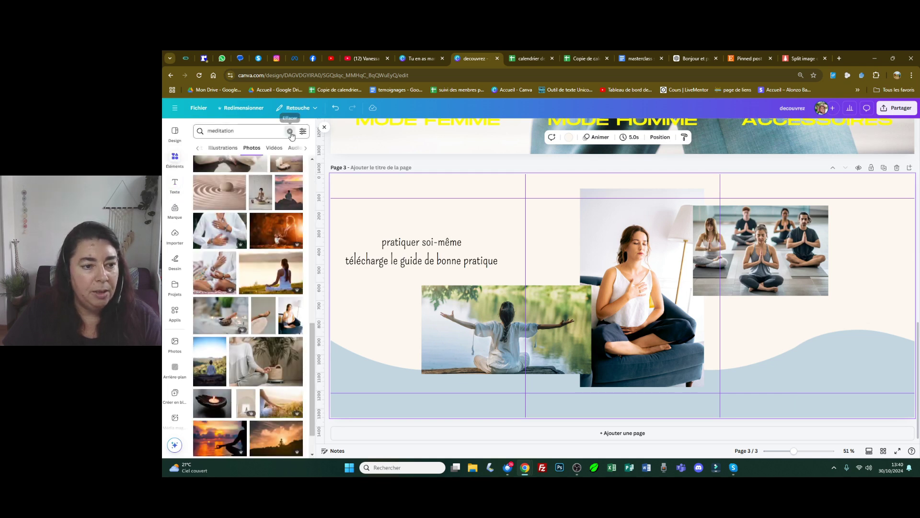
click(290, 131)
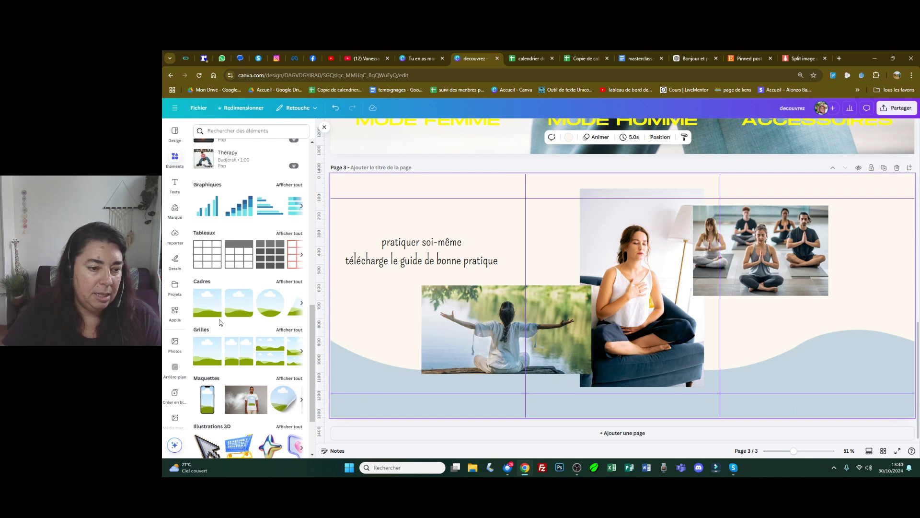
click(289, 282)
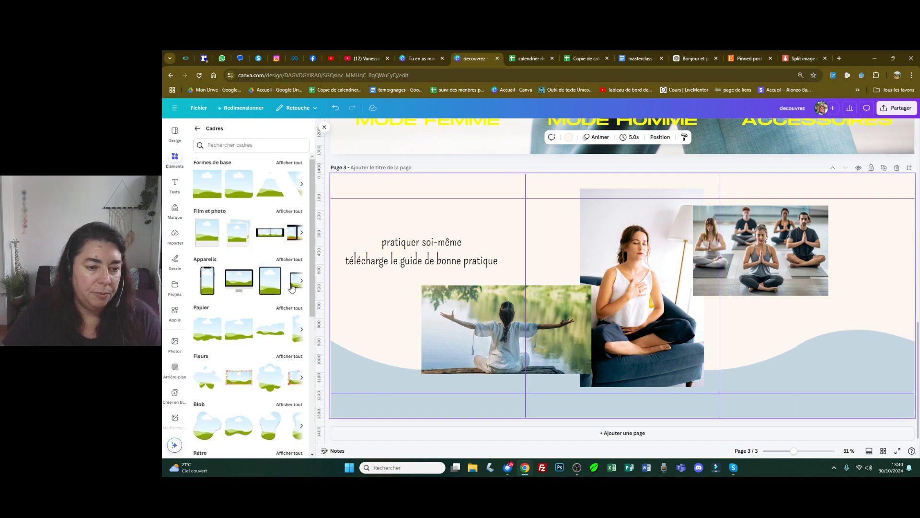
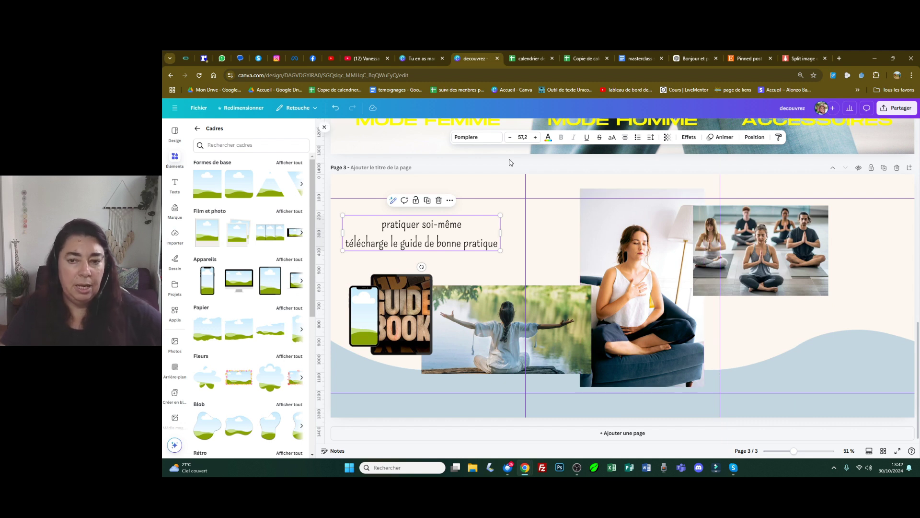
Duplicate the first column's text box and place the copy beneath the group meditation photo in the third column
click(483, 241)
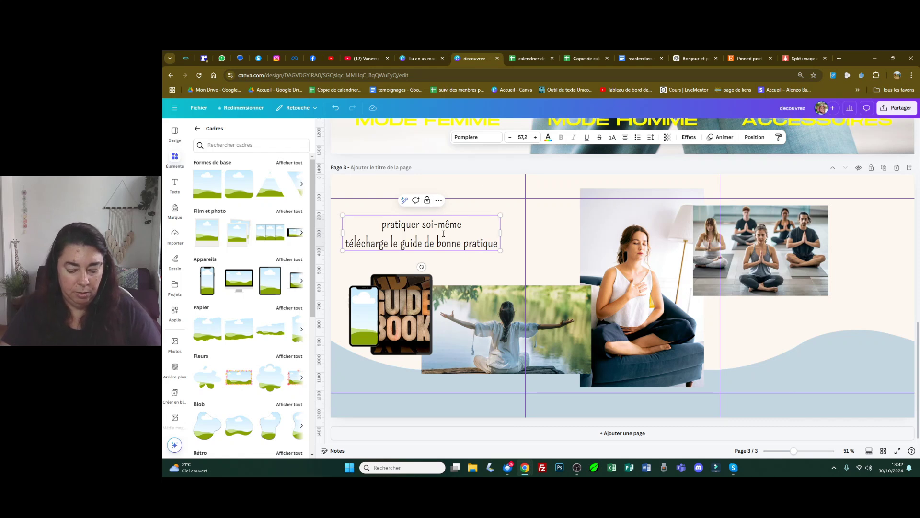
key(Escape)
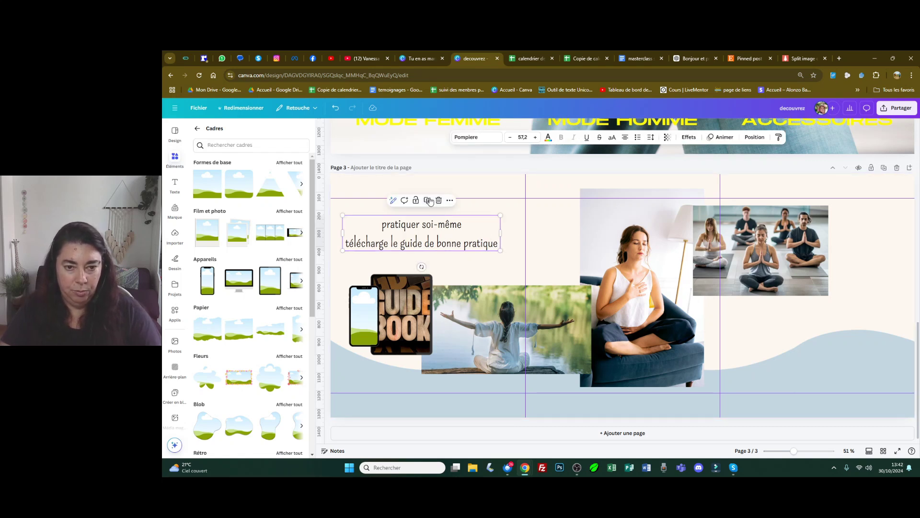
key(Right)
key(Down)
drag(478, 254, 815, 322)
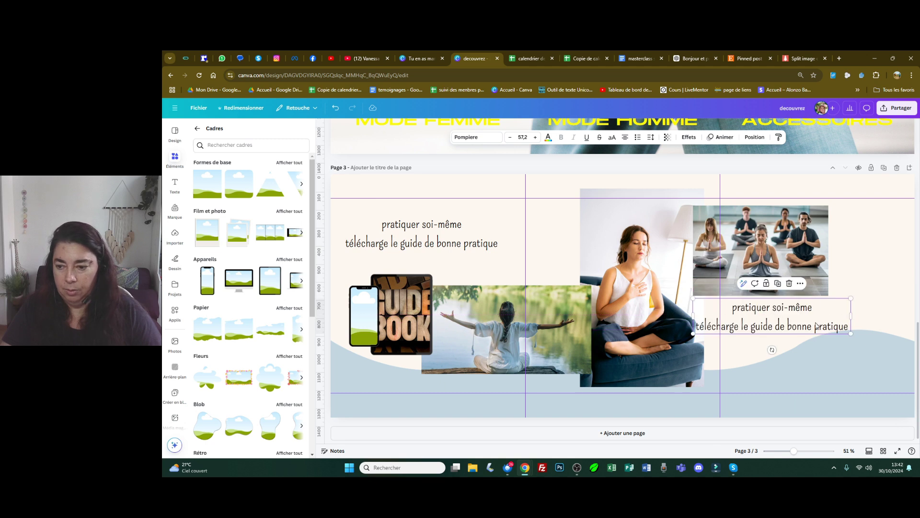
Replace the copied text beneath the group photo with "LES ATELIERS"
double_click(814, 321)
key(BackSpace)
text(LES)
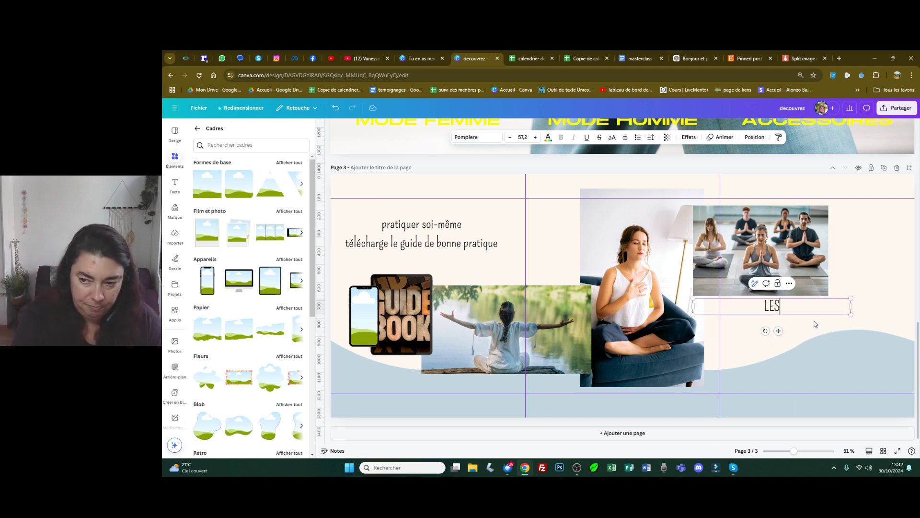
text( ATELIERS)
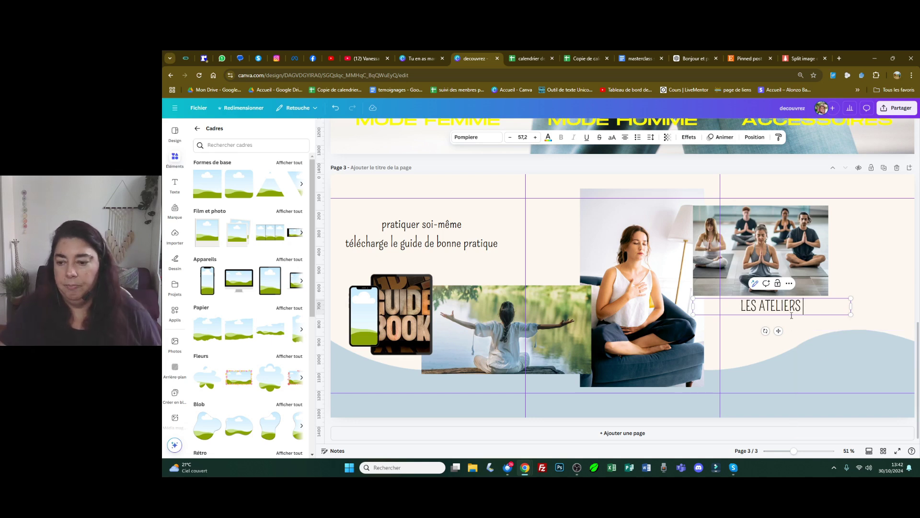
Change the "LES ATELIERS" font to Montserrat and apply the Courber shape effect with a curve of -21
click(475, 137)
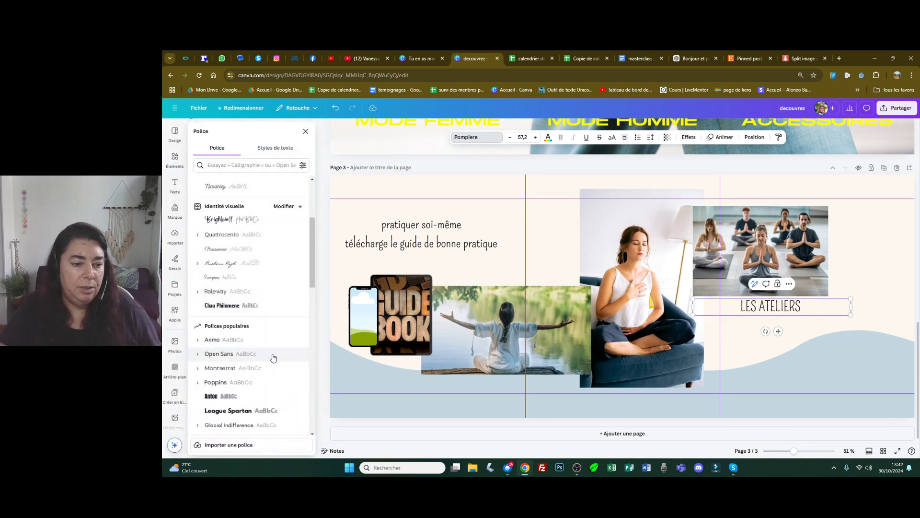
click(242, 367)
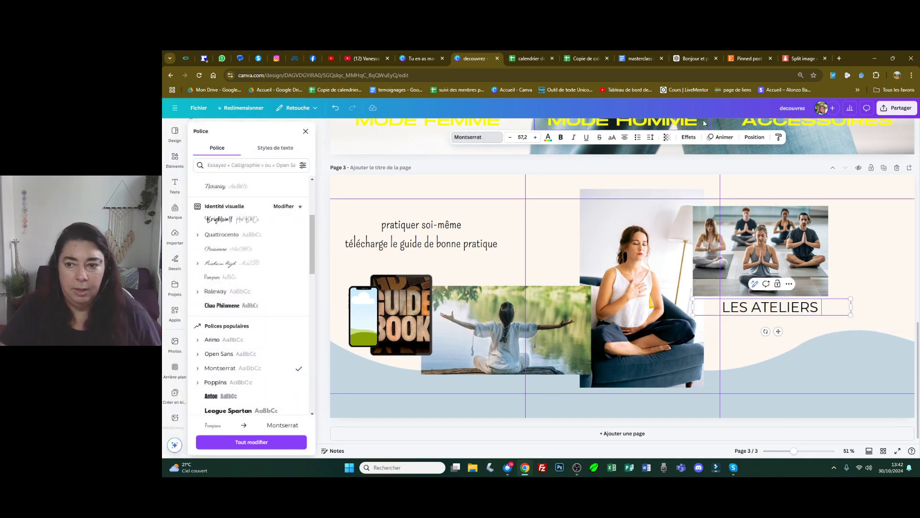
click(689, 137)
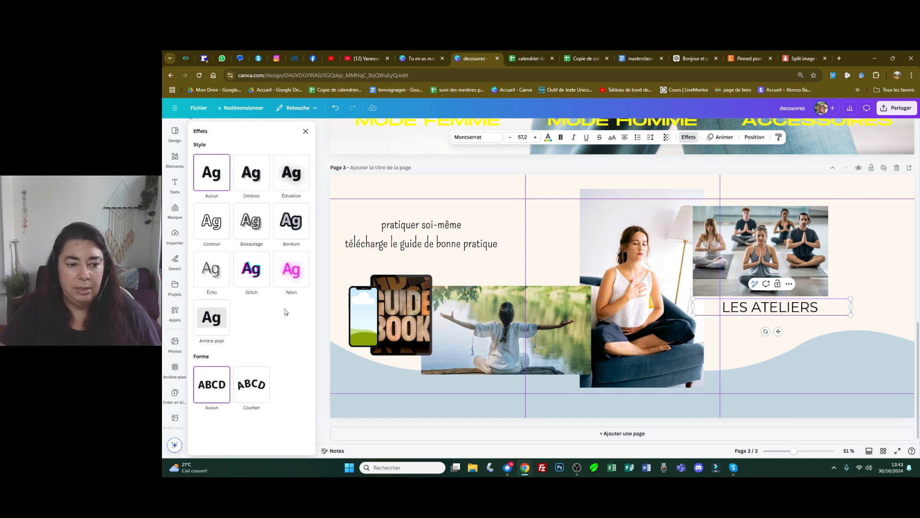
click(254, 386)
drag(250, 432, 222, 434)
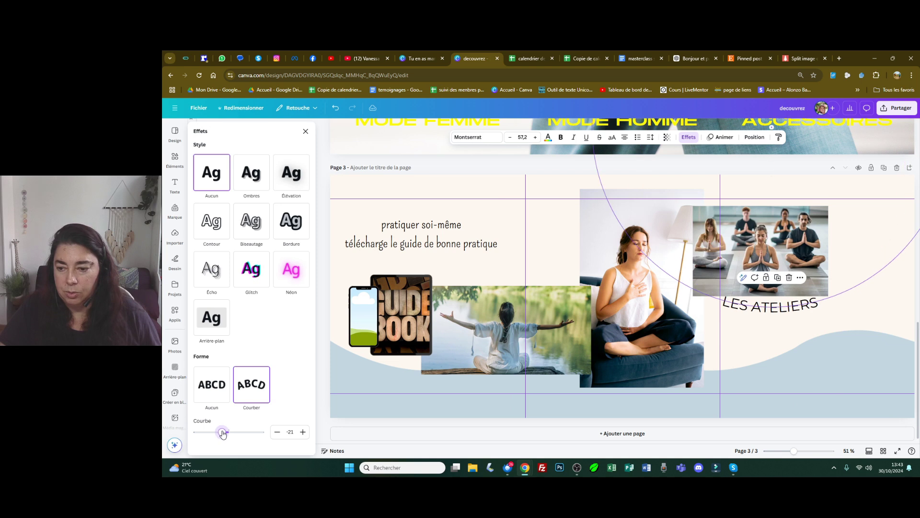
Tilt and position "LES ATELIERS" along the rising edge of the blue wave, nudging the wave shape slightly
drag(757, 316, 772, 344)
click(807, 381)
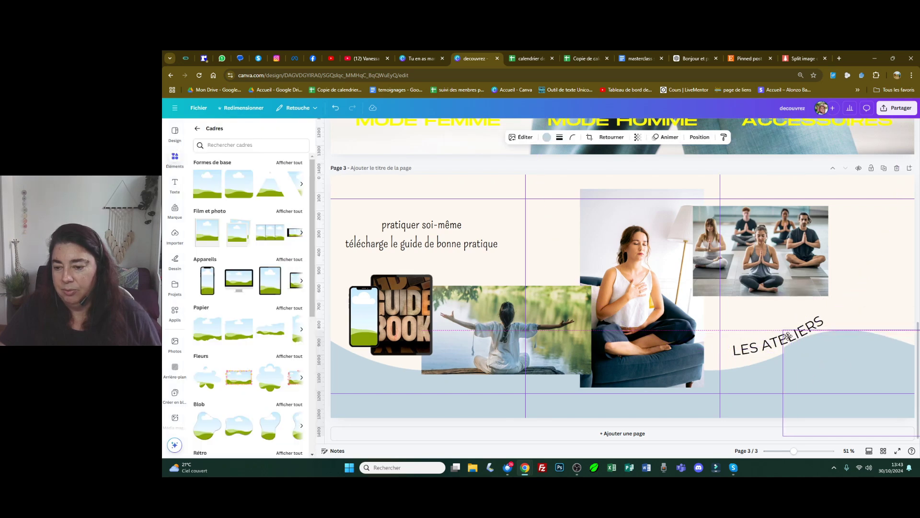
drag(831, 351, 832, 352)
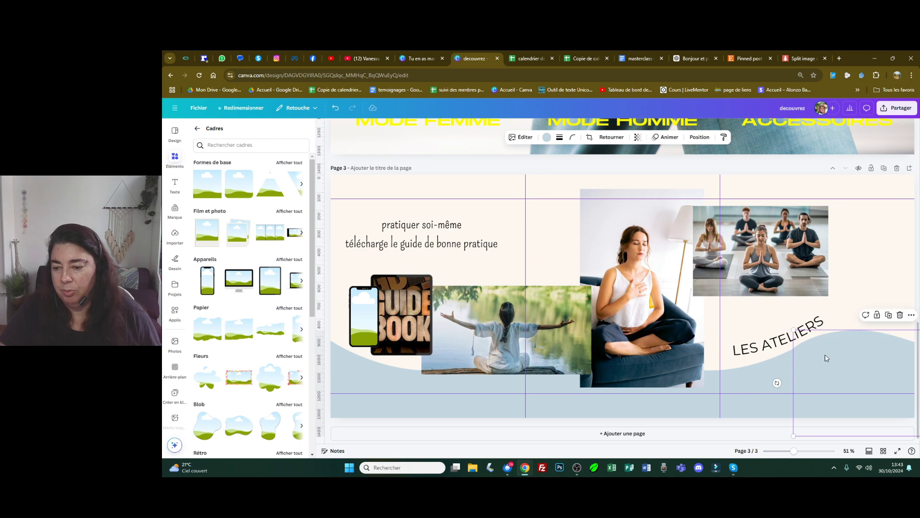
drag(762, 341, 756, 349)
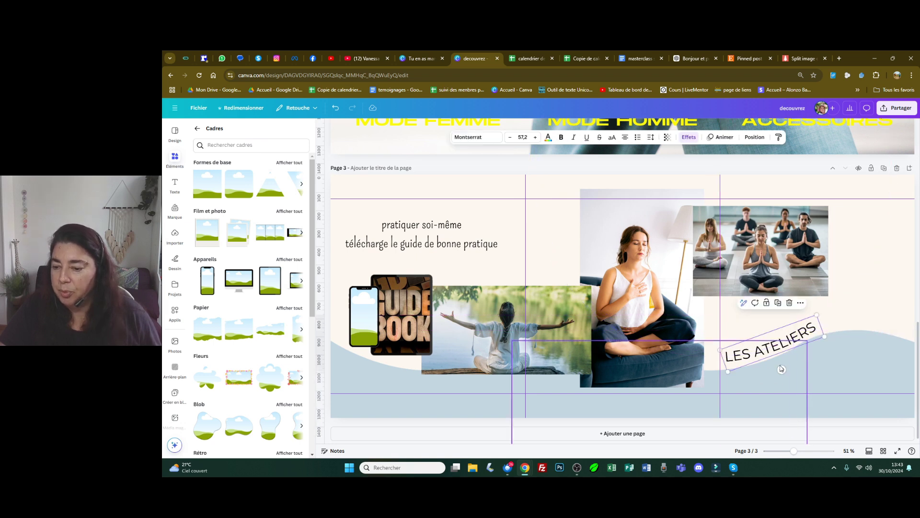
drag(788, 335, 787, 331)
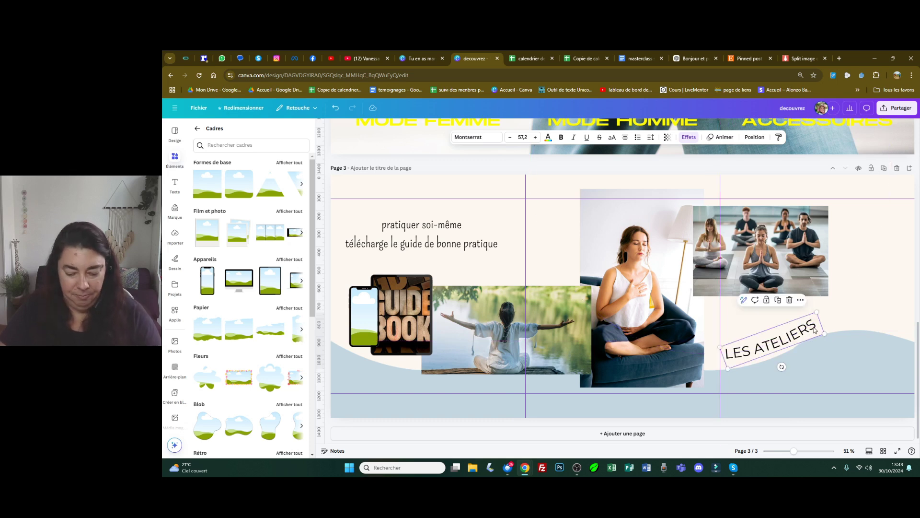
Duplicate "LES ATELIERS" up along the wave and change the copy's text to "à Toulouse" in all capitals
drag(815, 329, 841, 320)
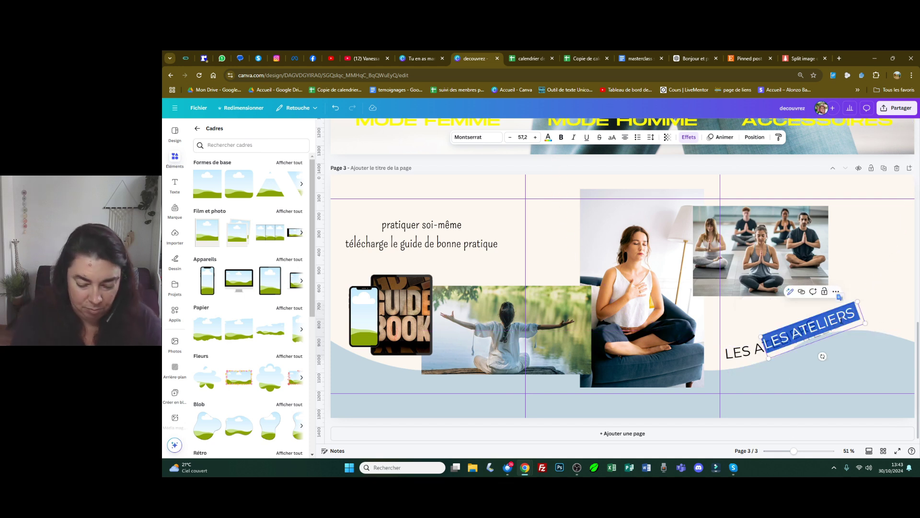
text(à Toulouse)
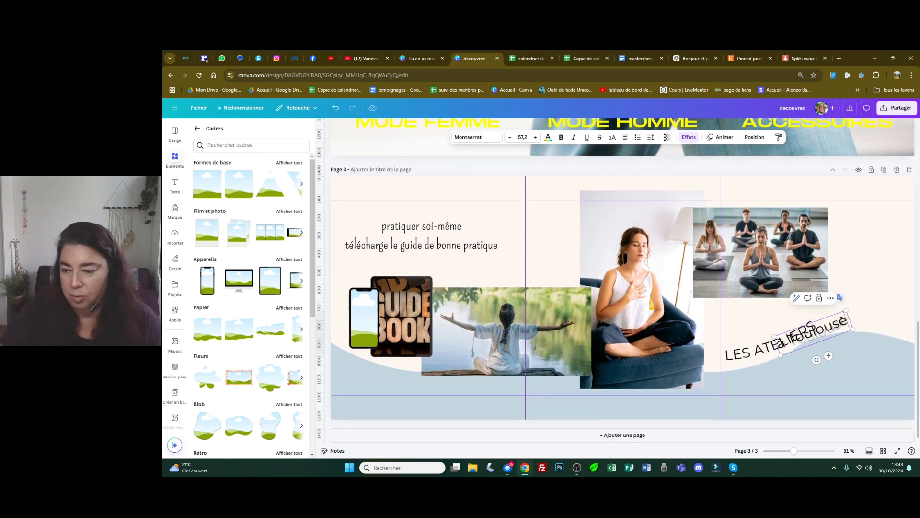
key(ctrl+a)
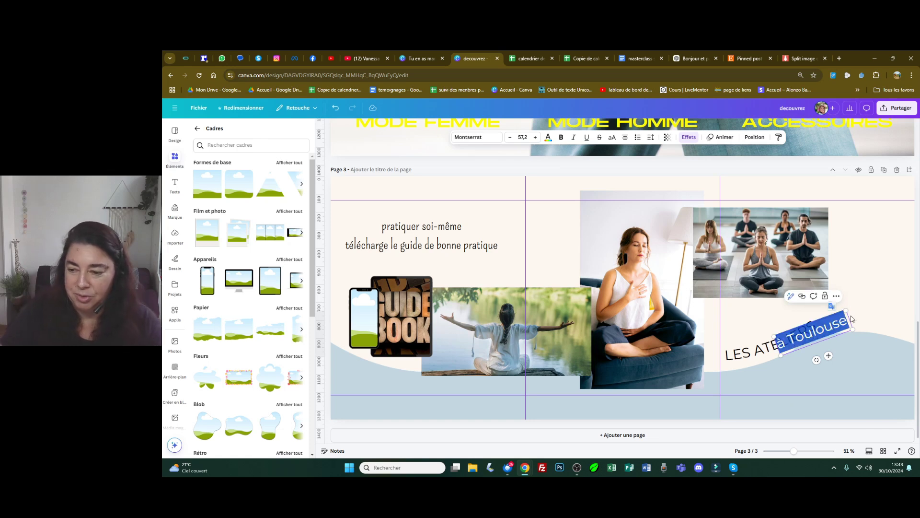
click(612, 138)
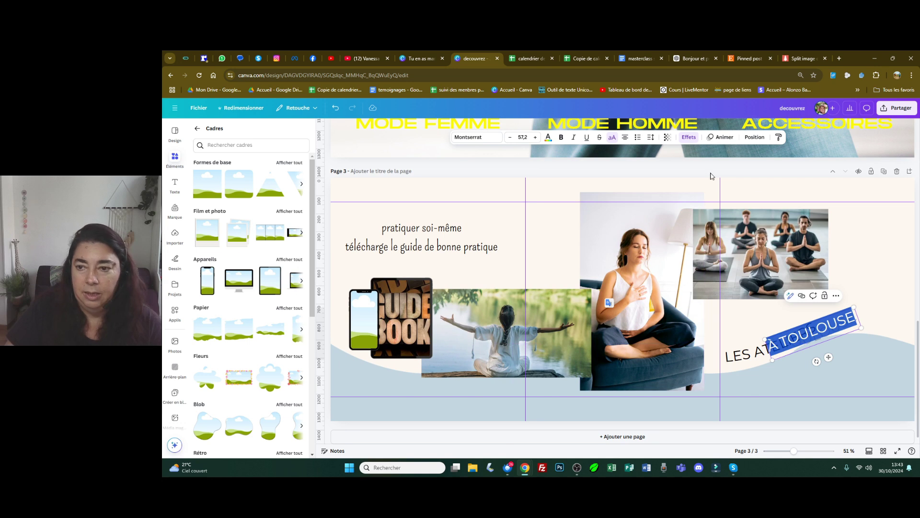
Set the curve of "À TOULOUSE" to 25 and move and rotate it to follow the wave's crest after "LES ATELIERS"
click(689, 137)
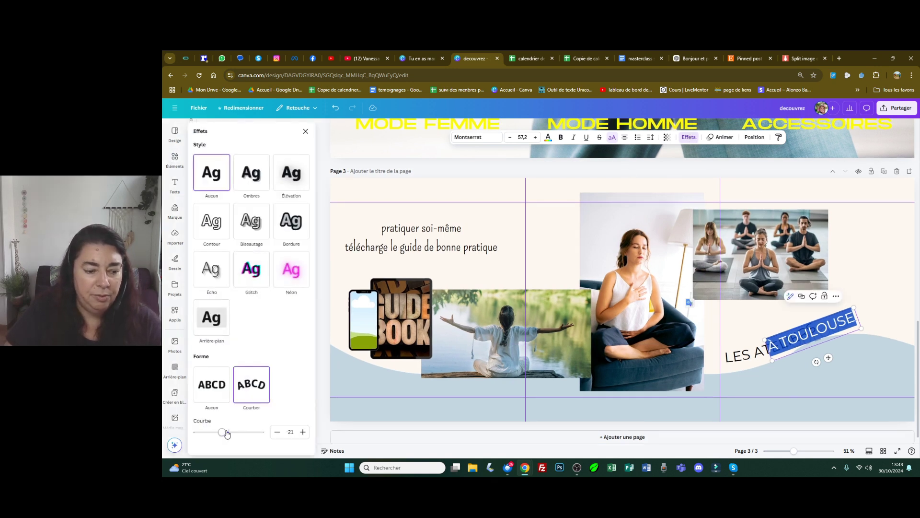
drag(224, 434, 239, 440)
drag(854, 323, 901, 292)
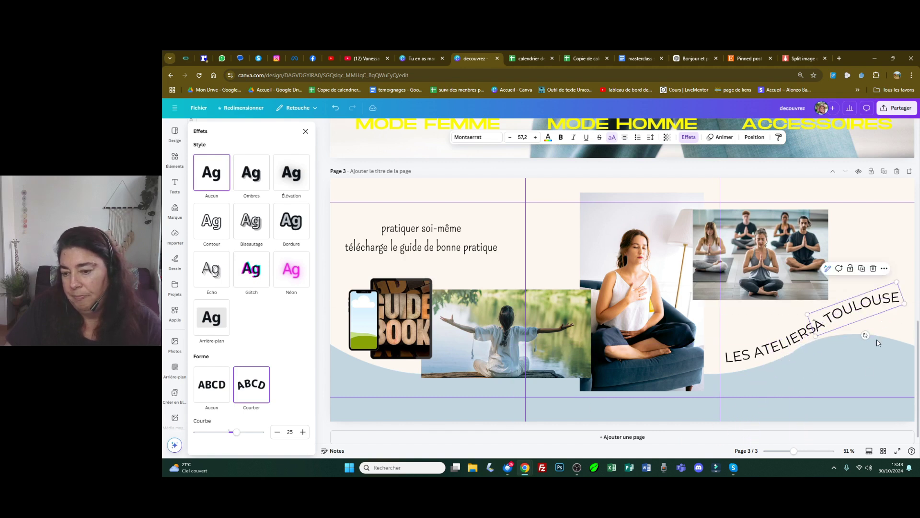
mouse_move(865, 334)
mouse_down()
mouse_move(848, 336)
mouse_move(863, 325)
mouse_up()
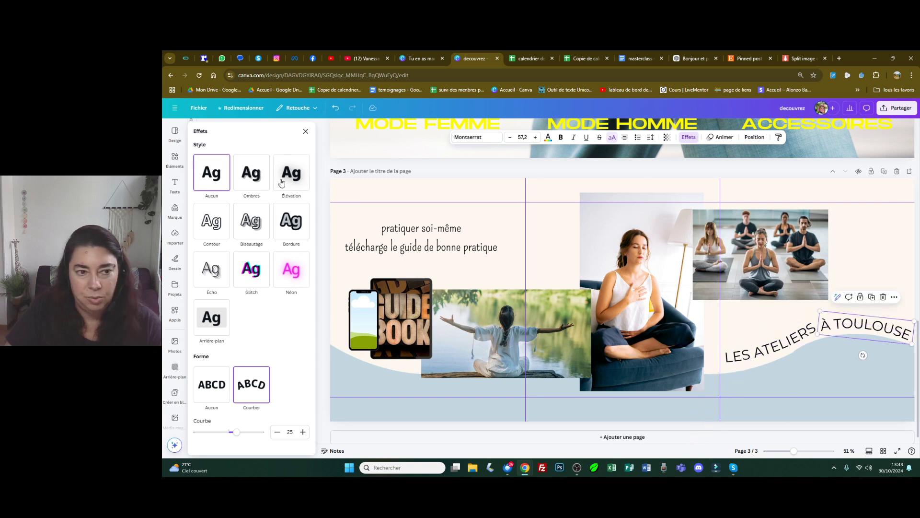
click(305, 131)
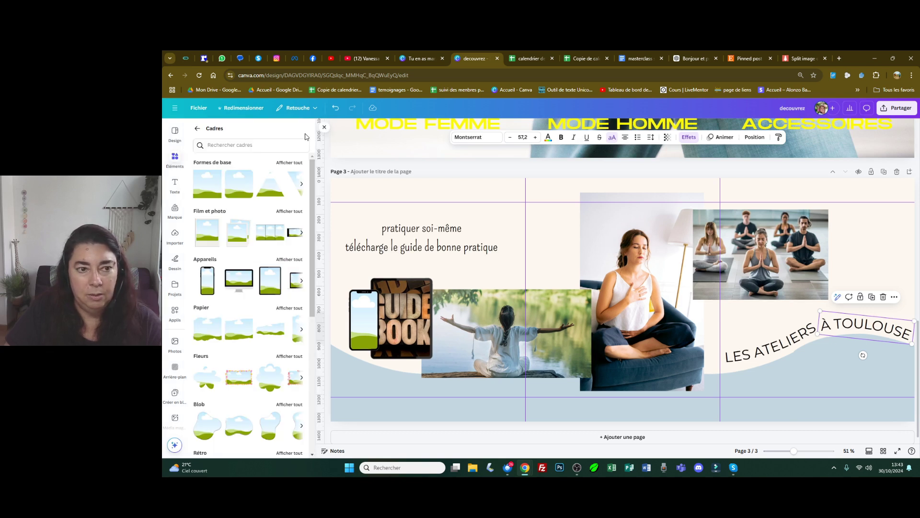
click(324, 128)
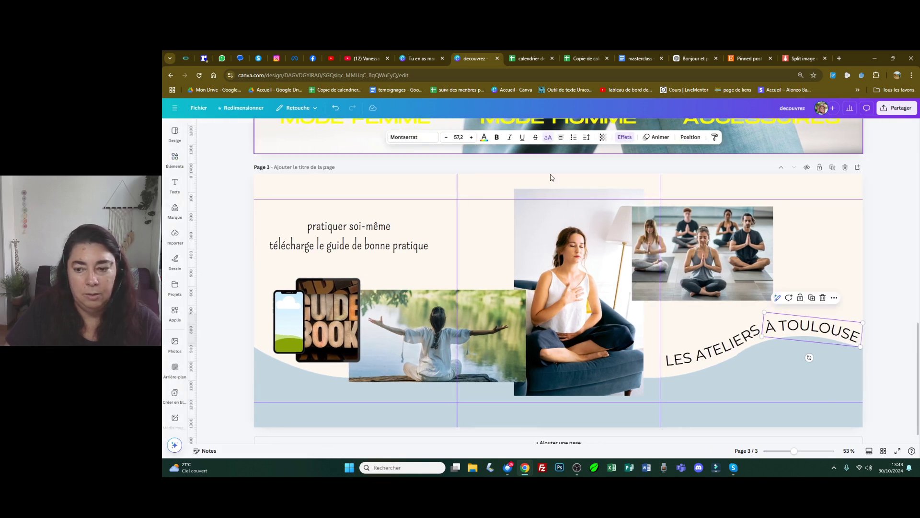
click(891, 211)
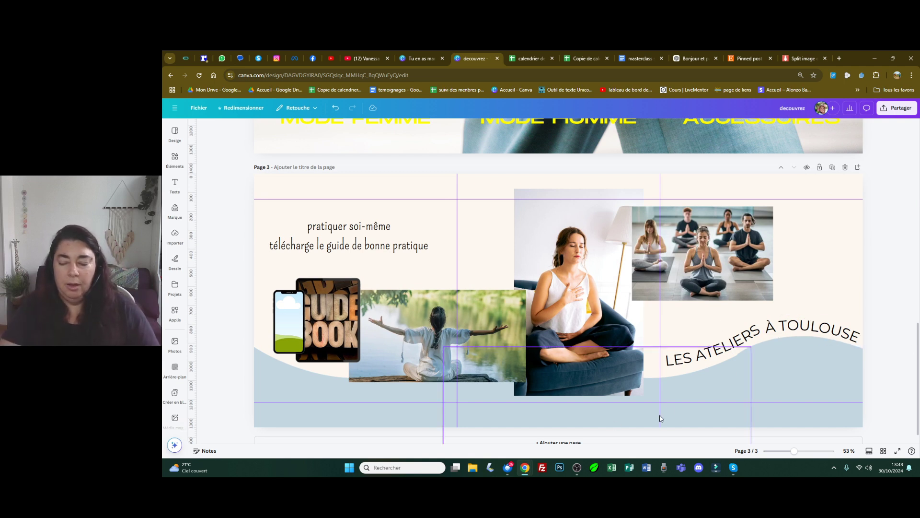
Review all three pages of the design and compare them with the other three-column Canva design that is already open
scroll(665, 408, up, 10)
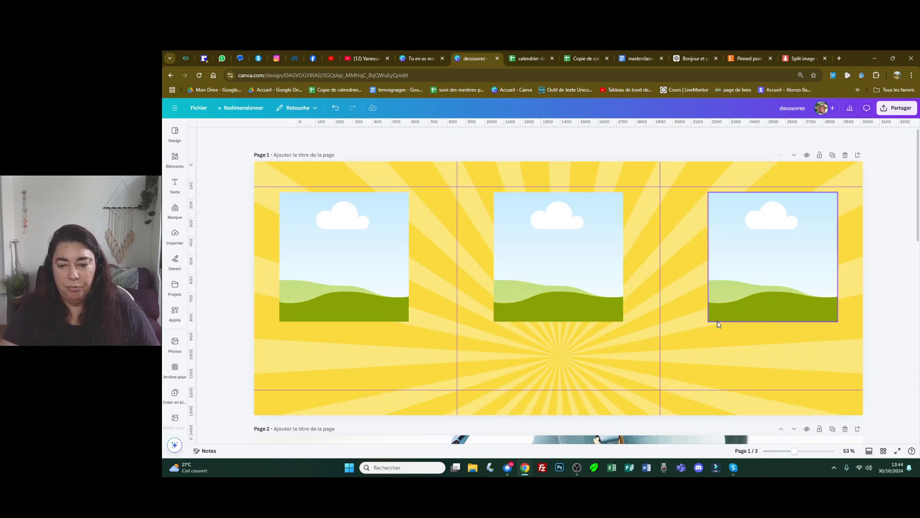
scroll(715, 323, down, 6)
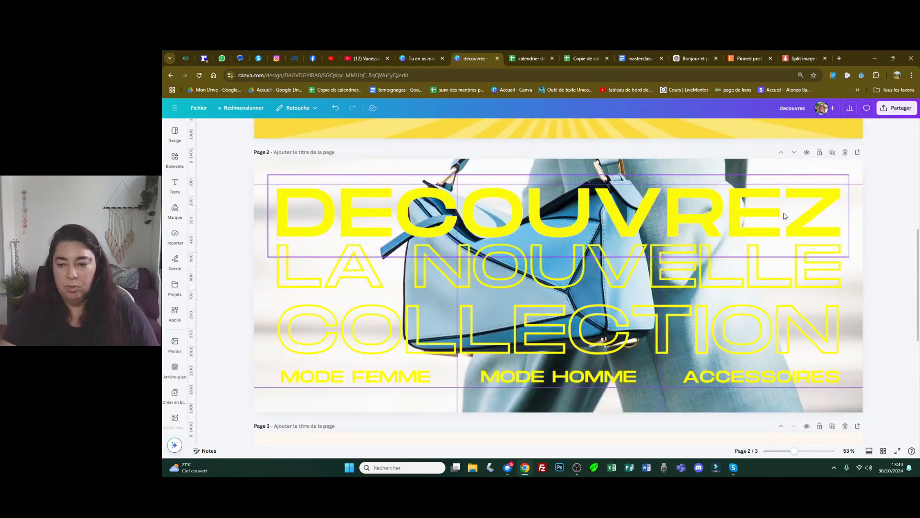
scroll(785, 216, down, 5)
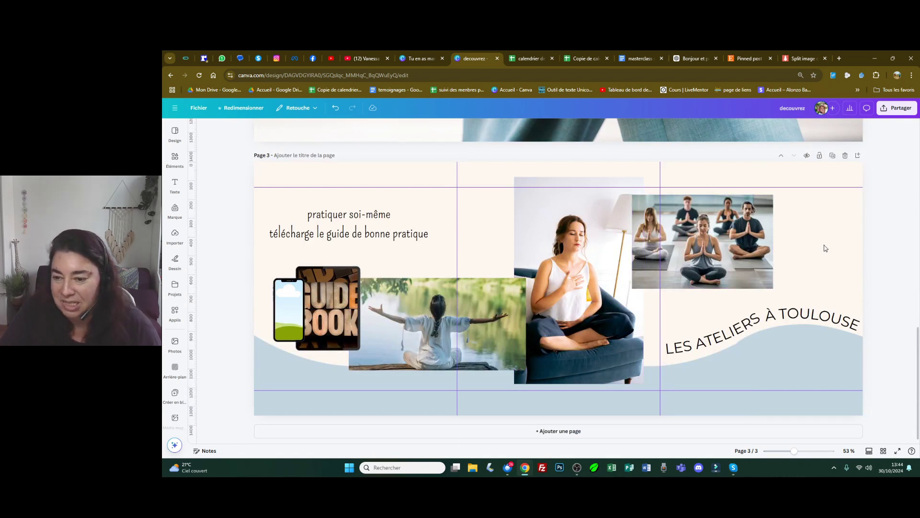
click(408, 58)
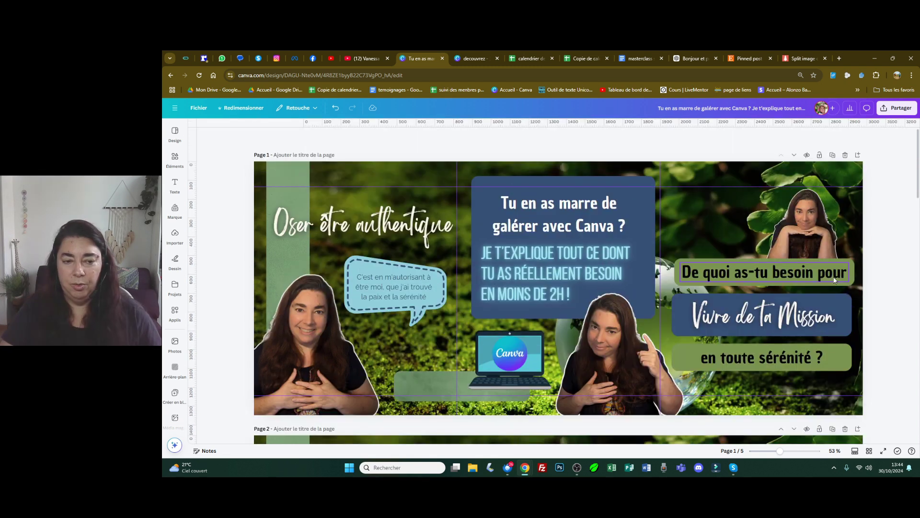
click(472, 58)
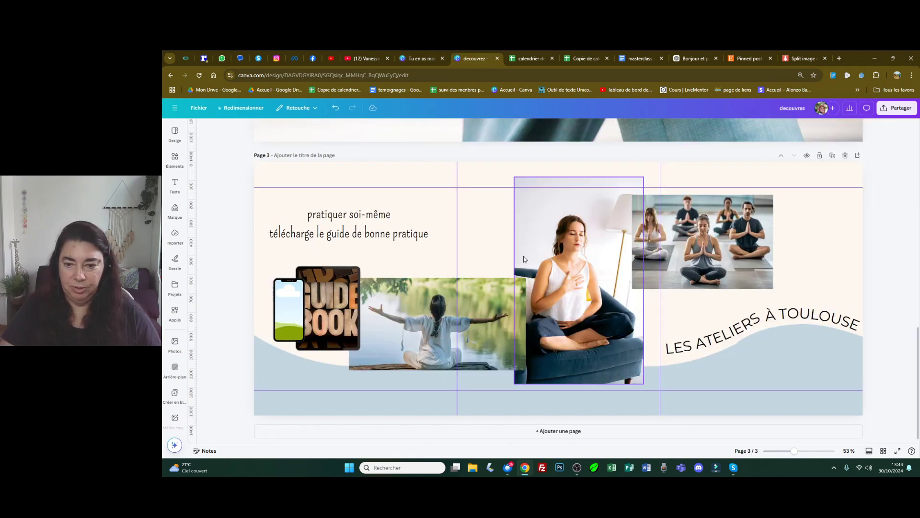
Download only the current page, page 3, of the design as a PNG at size 1
click(900, 110)
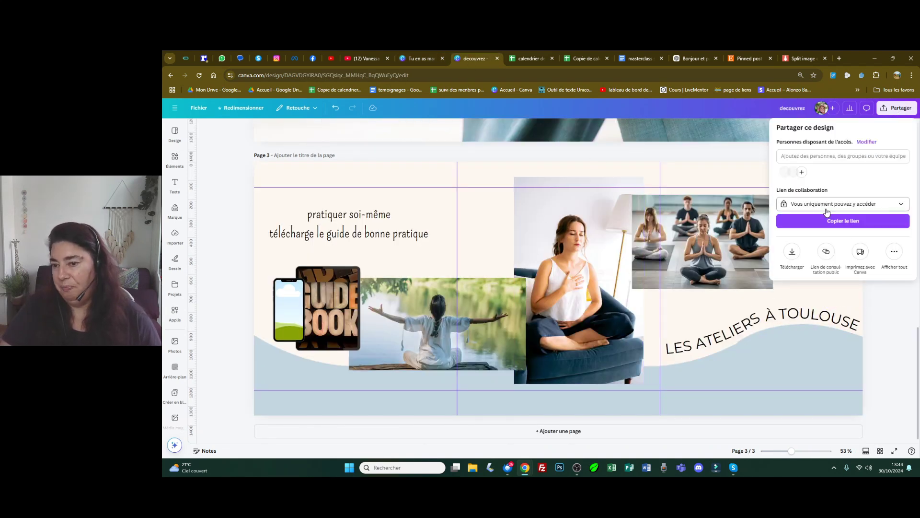
click(793, 251)
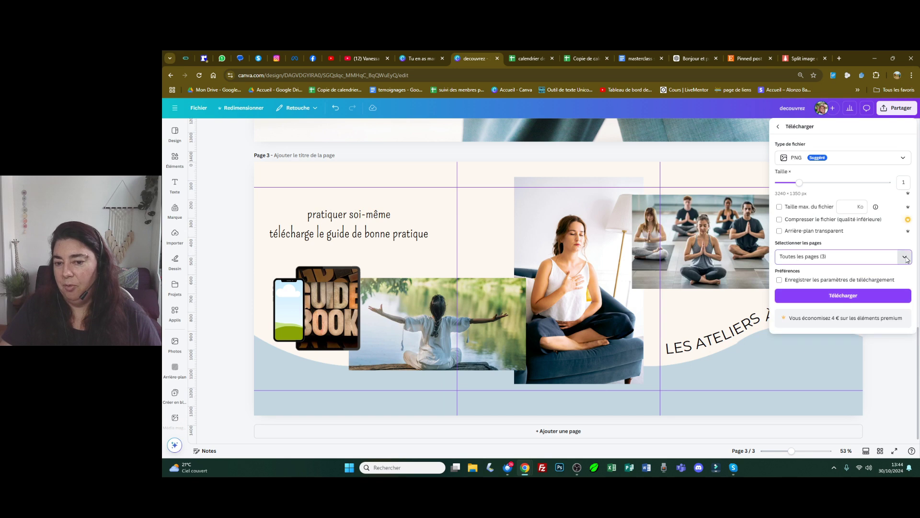
click(892, 254)
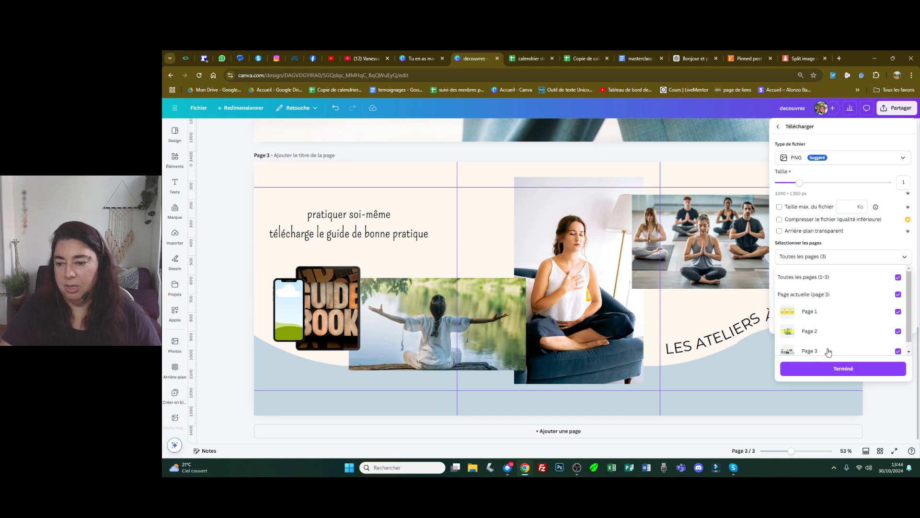
click(899, 277)
click(898, 294)
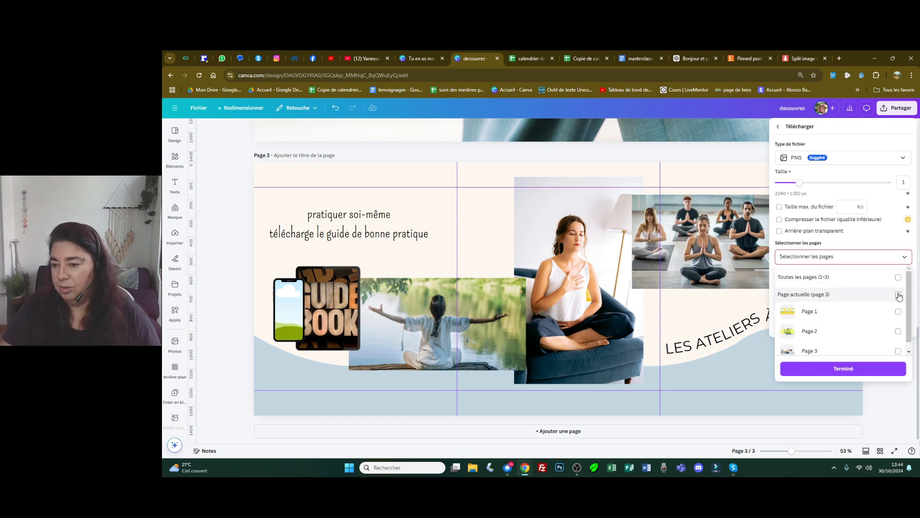
click(822, 369)
click(842, 302)
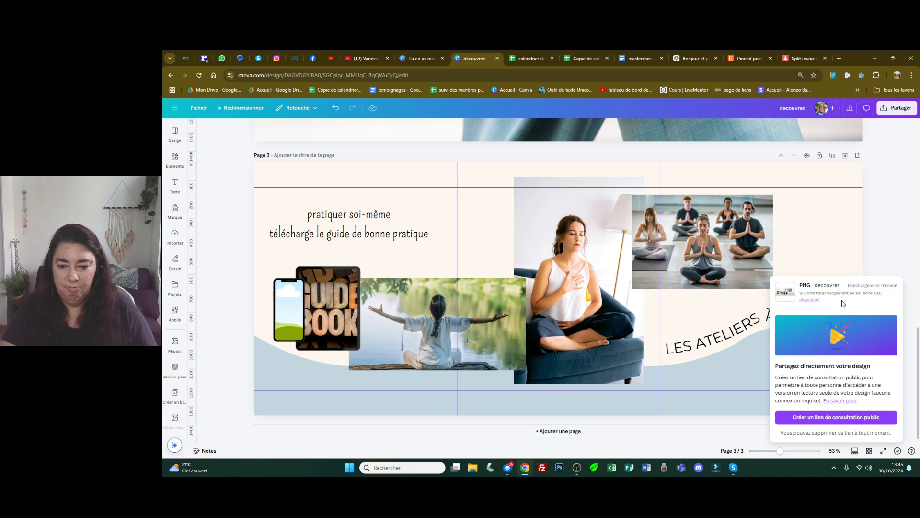
click(910, 239)
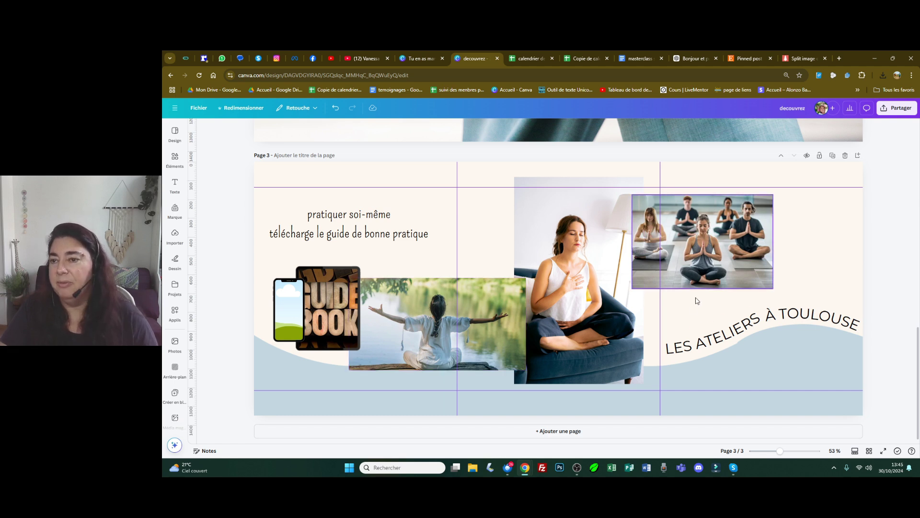
Switch to the PineTools Split Image page and load decouvrez.png from the Téléchargements folder as the input image
click(804, 59)
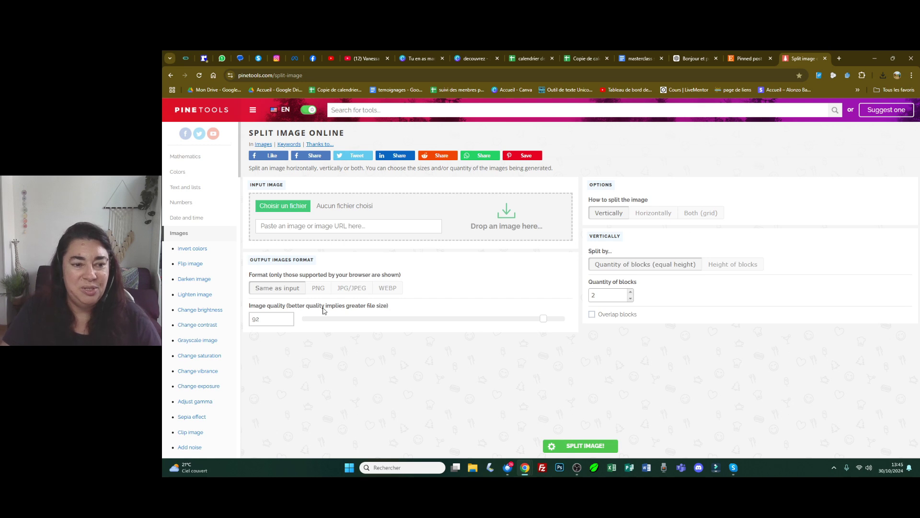
click(291, 207)
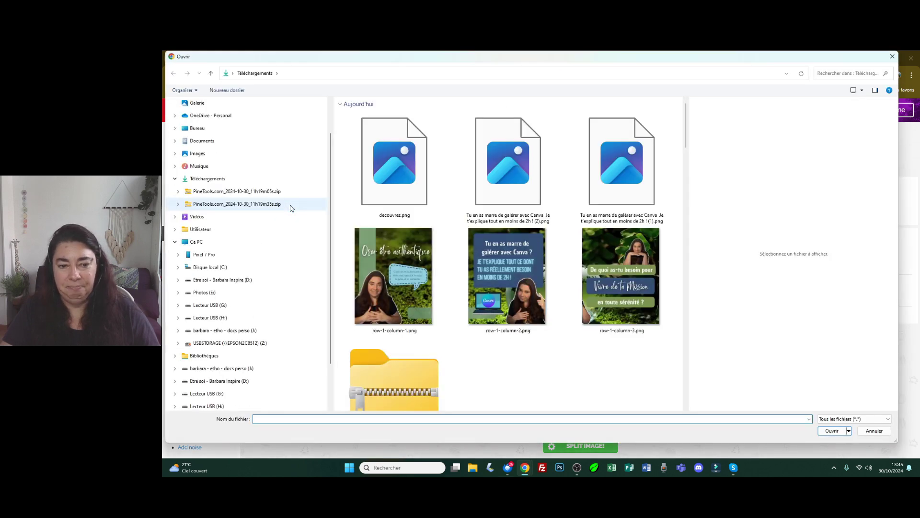
click(206, 178)
click(399, 181)
click(833, 431)
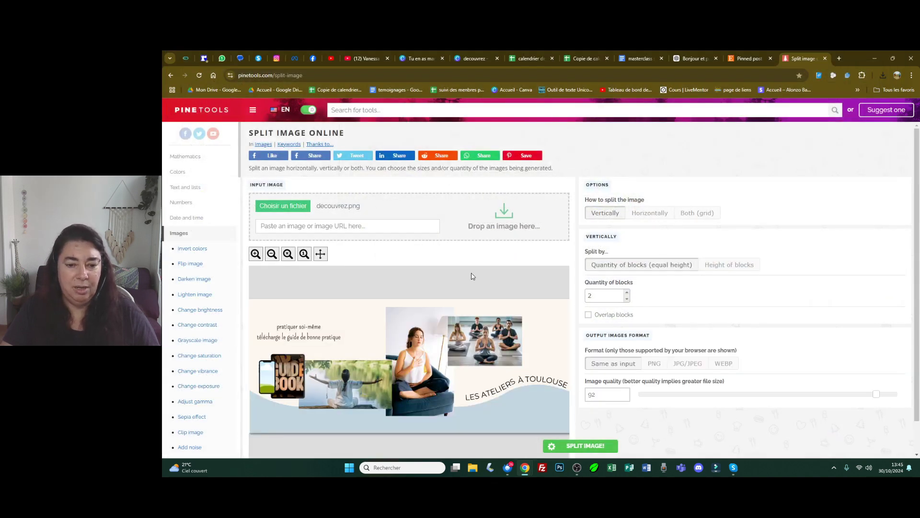
Split the image horizontally into 3 blocks of equal width and download all pieces as a zip file
scroll(470, 277, down, 1)
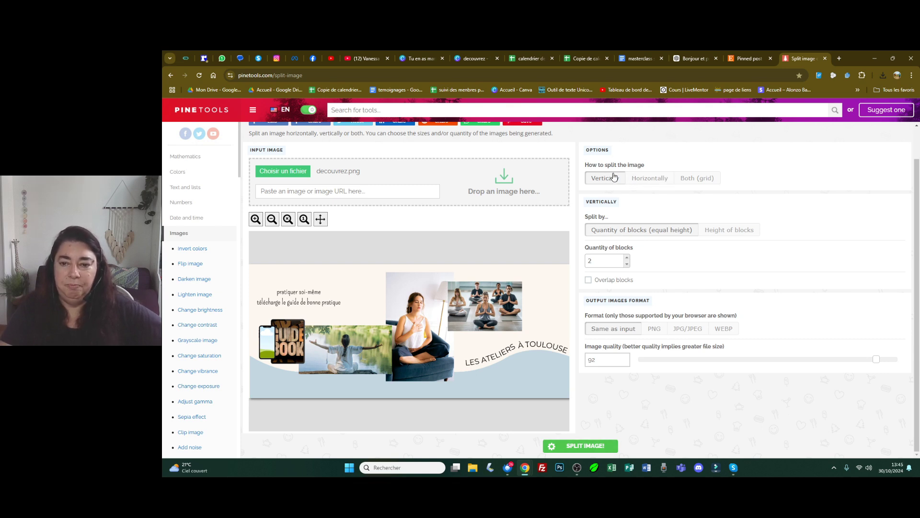
click(647, 179)
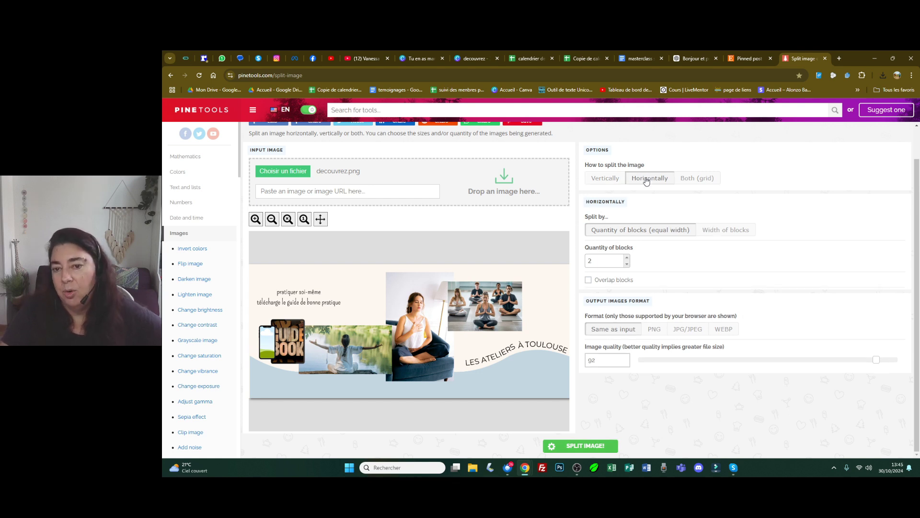
click(626, 257)
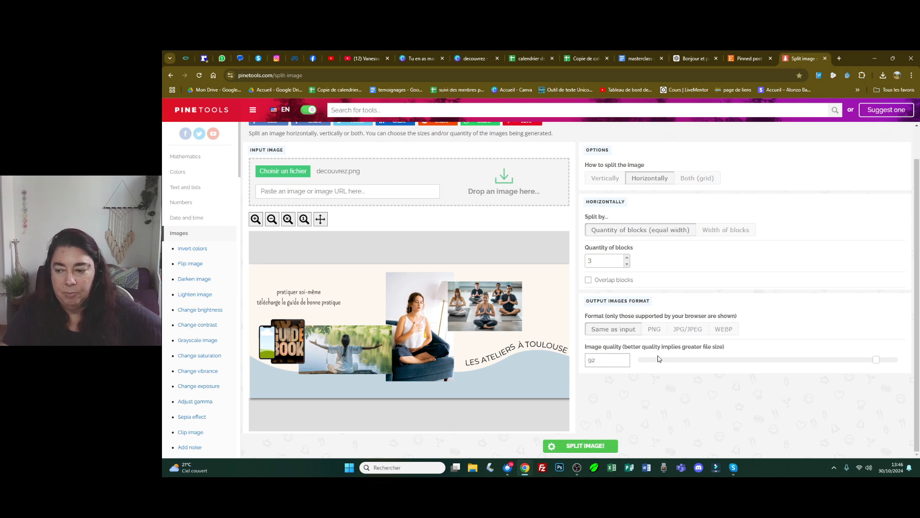
click(589, 445)
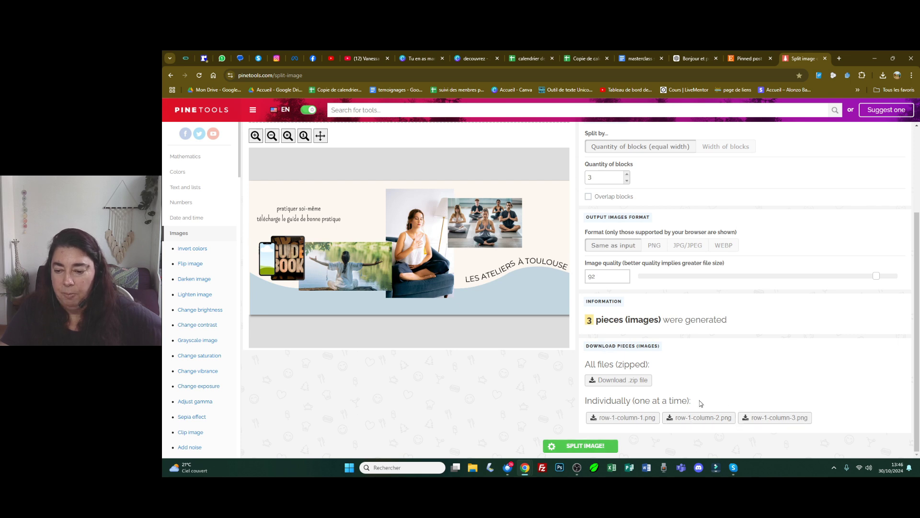
click(632, 381)
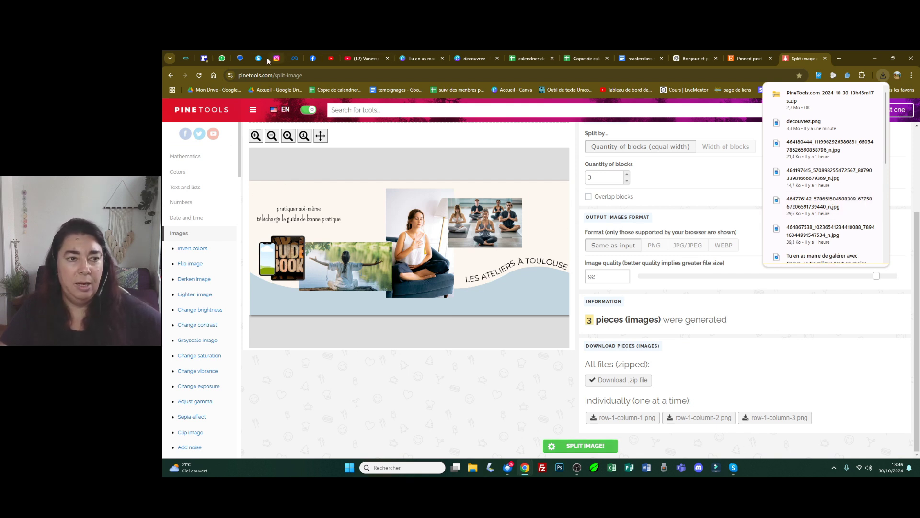
In File Explorer, extract the PineTools.com_files folder from the 13h46m17s PineTools zip into Téléchargements and open it with thumbnails shown
click(469, 471)
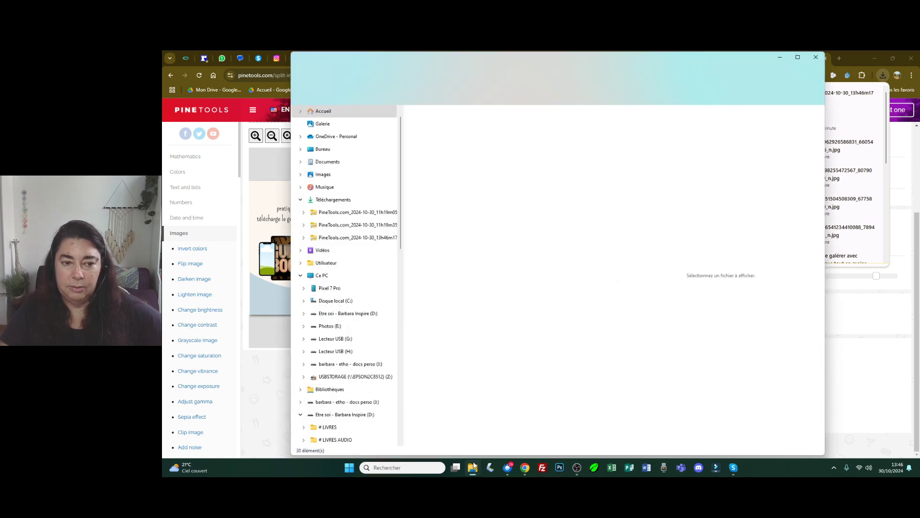
click(349, 204)
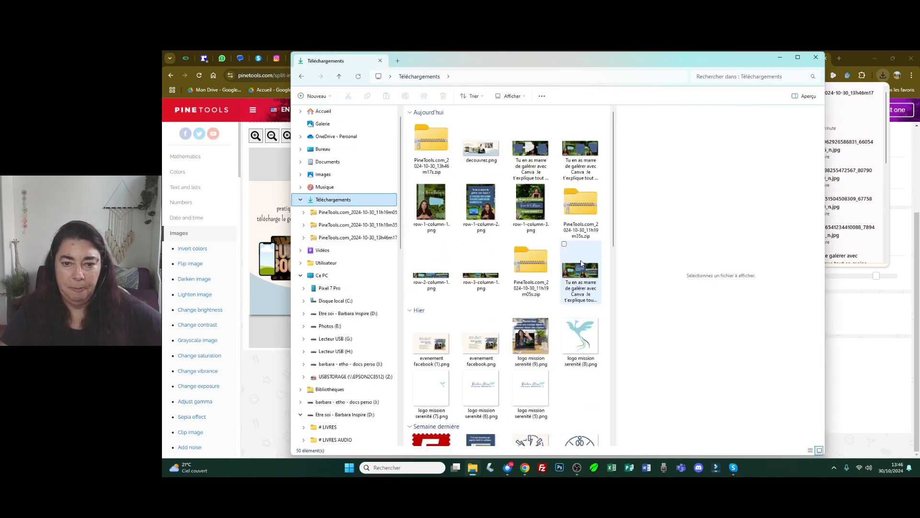
double_click(448, 143)
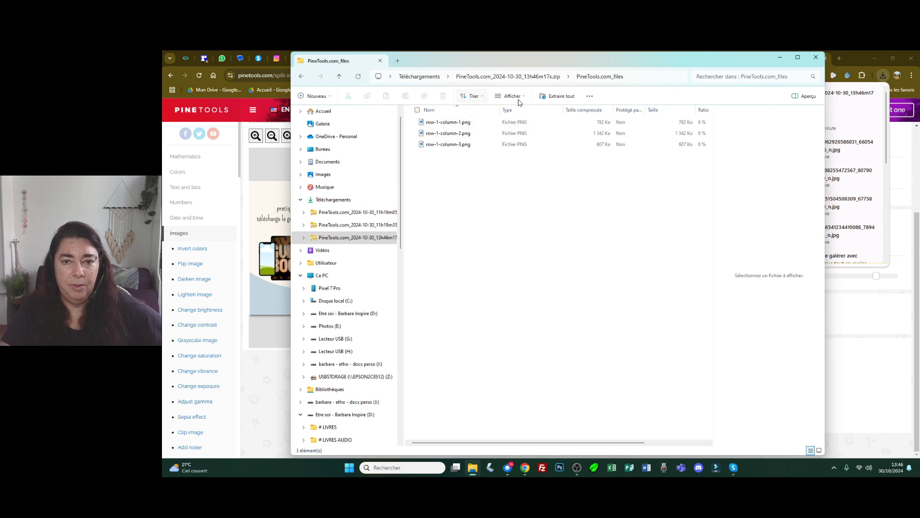
click(383, 238)
drag(440, 120, 364, 199)
click(364, 212)
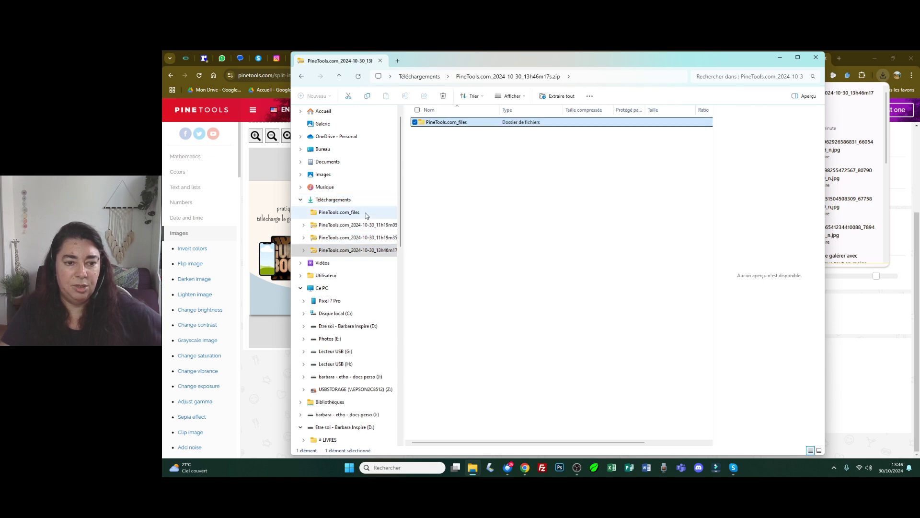
click(511, 95)
click(520, 116)
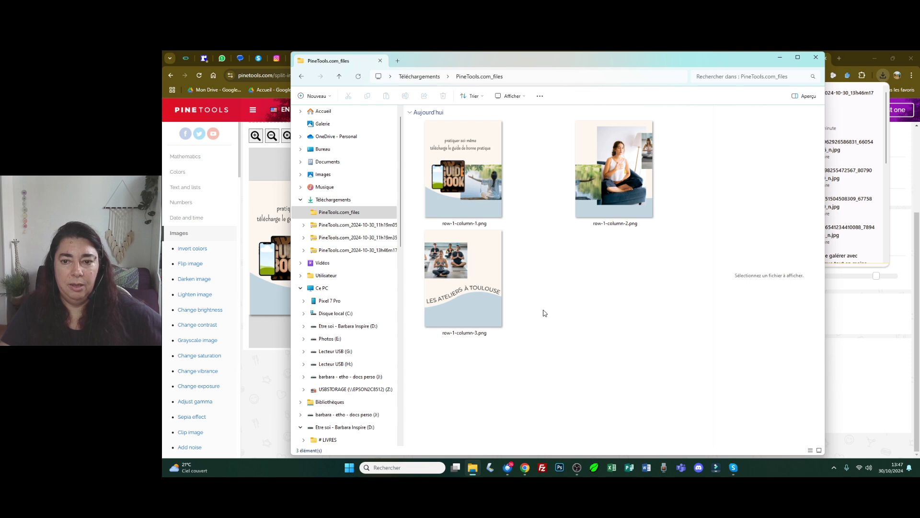
Preview the split images from row-1-column-1.png to row-1-column-3.png at full size, and close the viewer and the folder
click(467, 200)
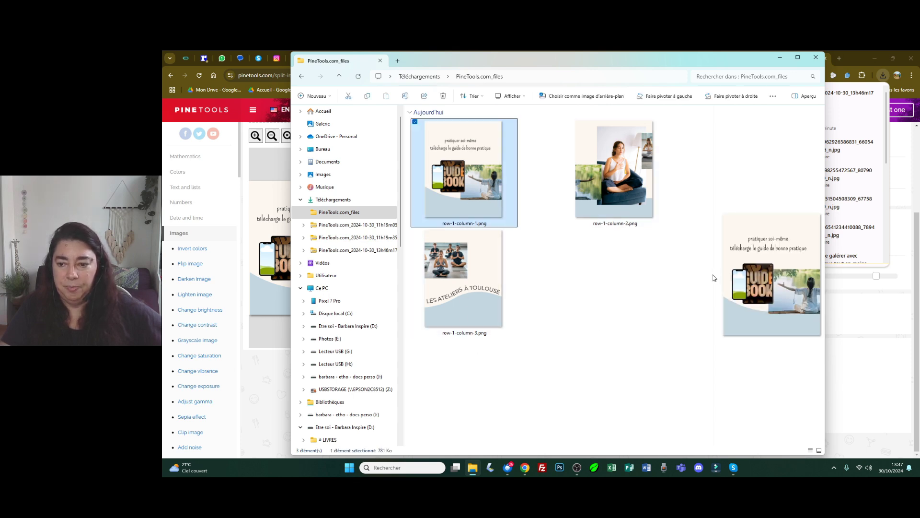
double_click(499, 204)
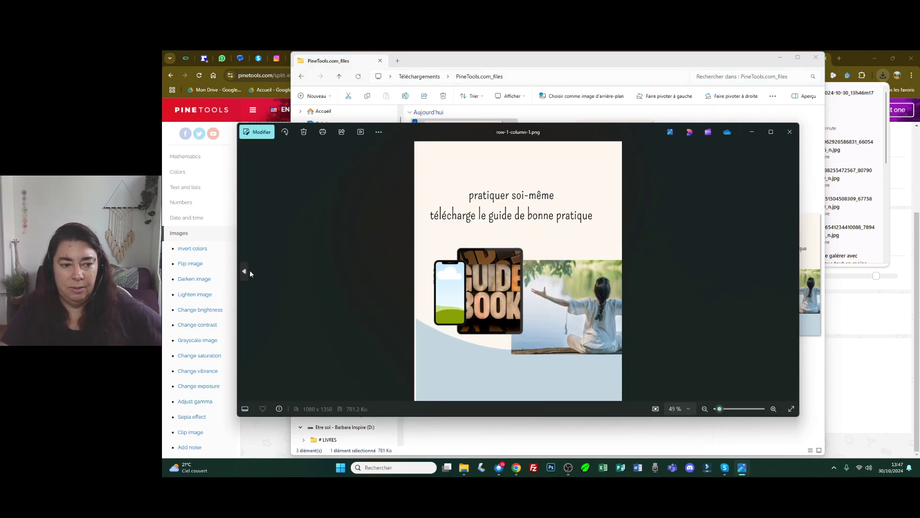
click(245, 272)
click(245, 271)
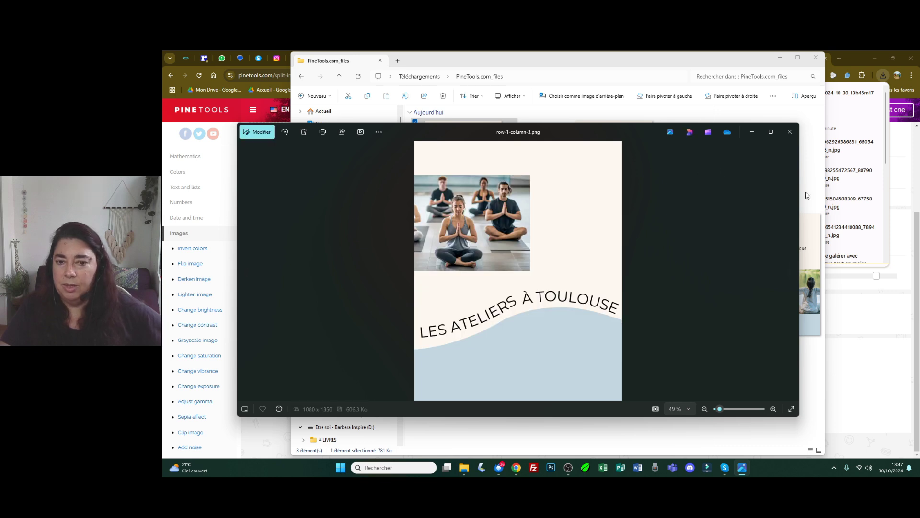
click(790, 135)
click(816, 57)
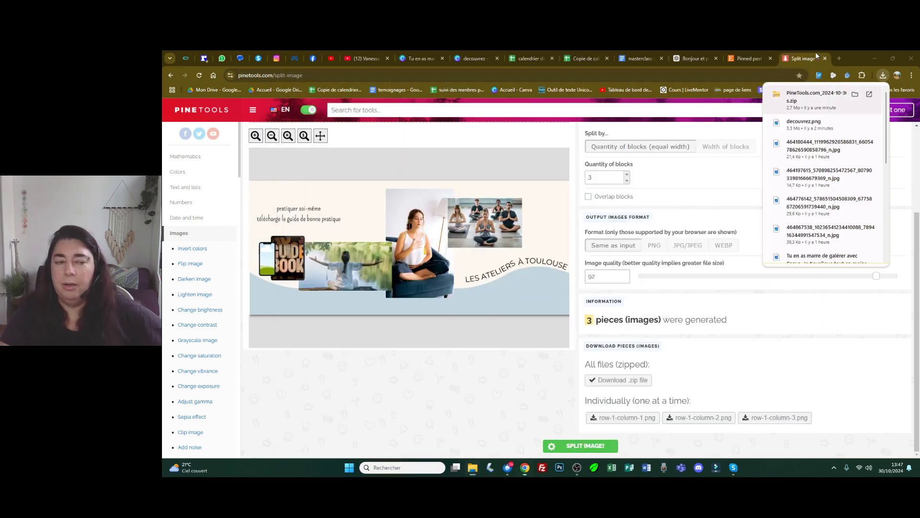